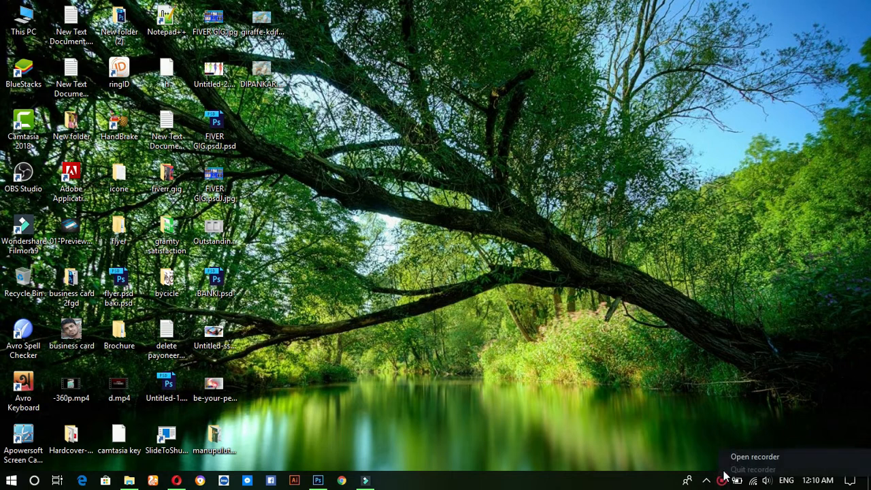
click(739, 458)
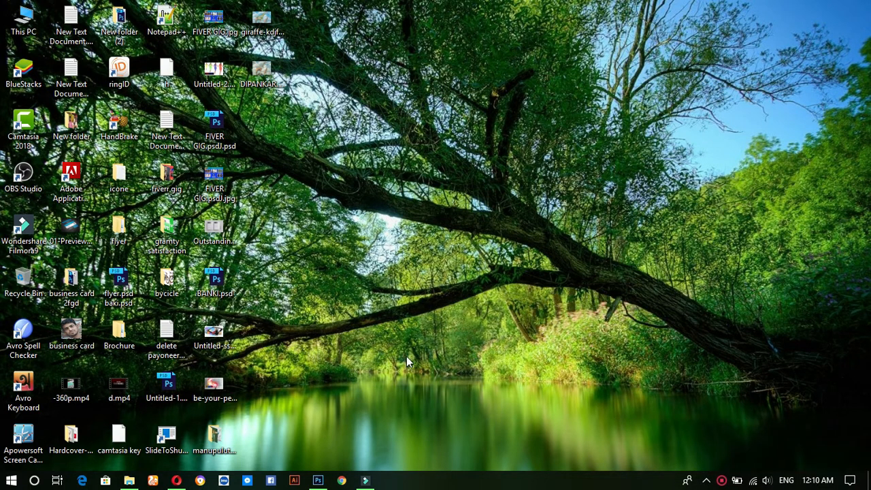
click(366, 480)
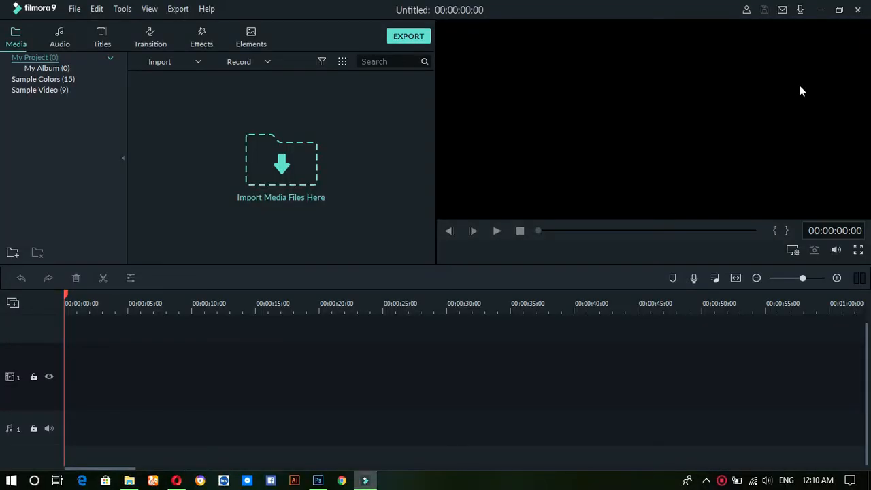
click(822, 11)
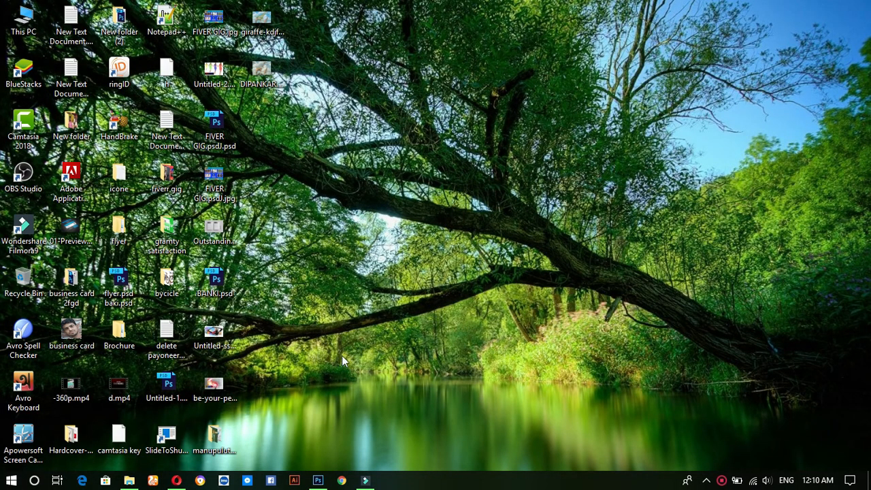
Switch to Photoshop, activate the Move tool and bring the tiger photo document to the front
click(318, 480)
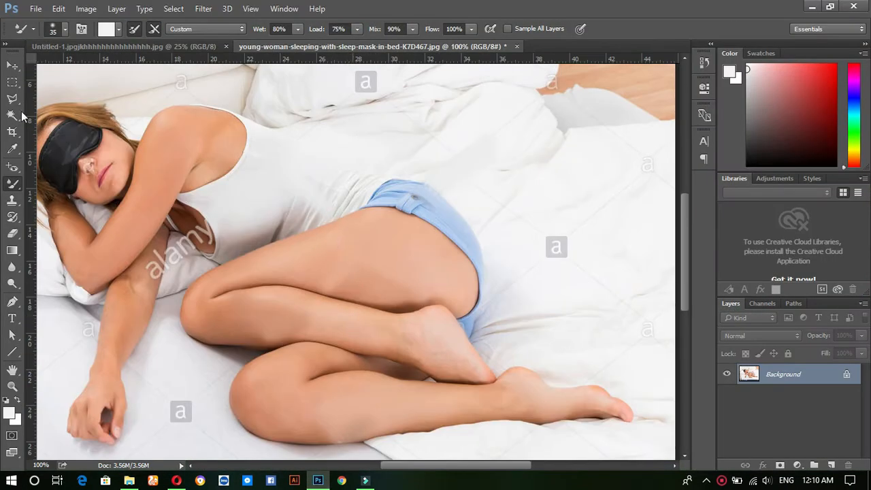
click(13, 66)
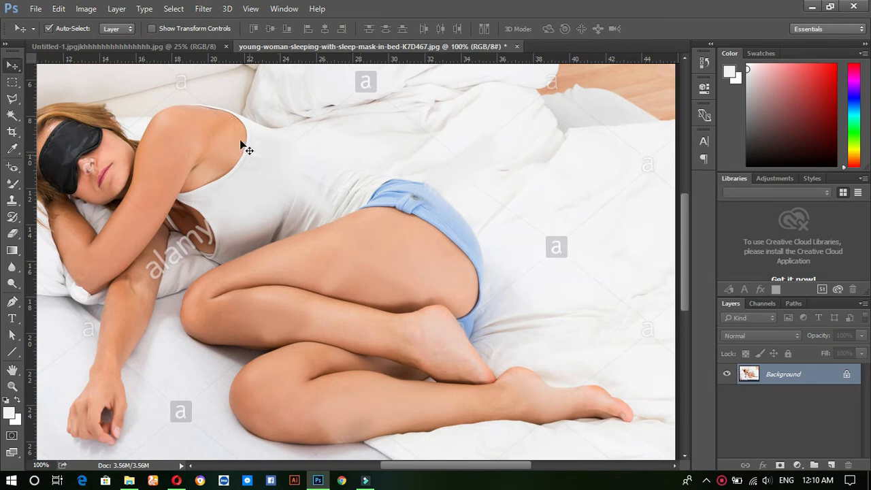
click(201, 46)
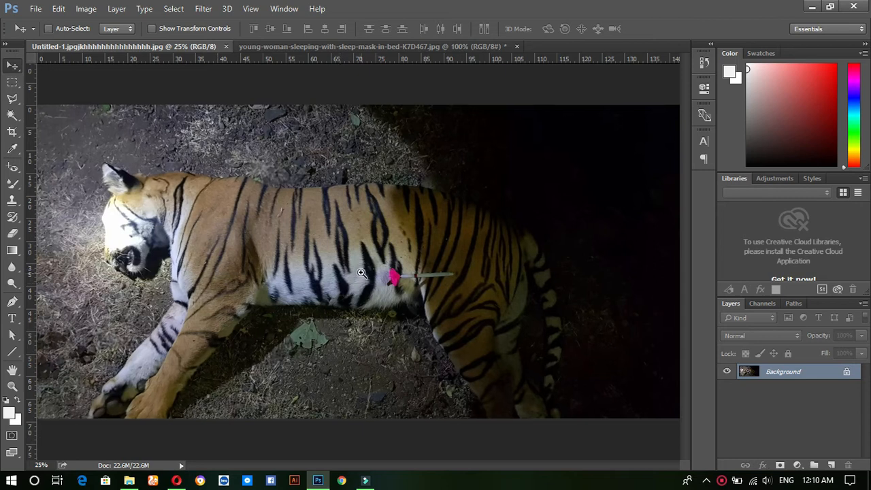
key(ctrl+plus)
drag(296, 188, 527, 317)
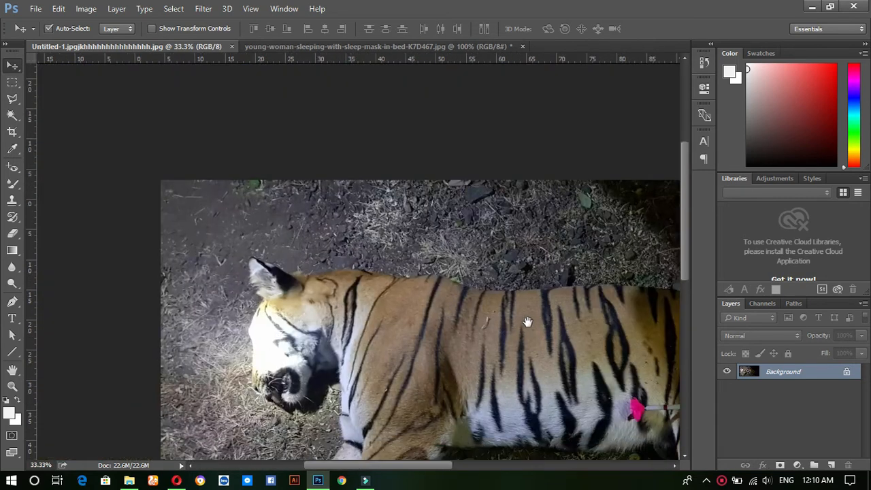
click(12, 99)
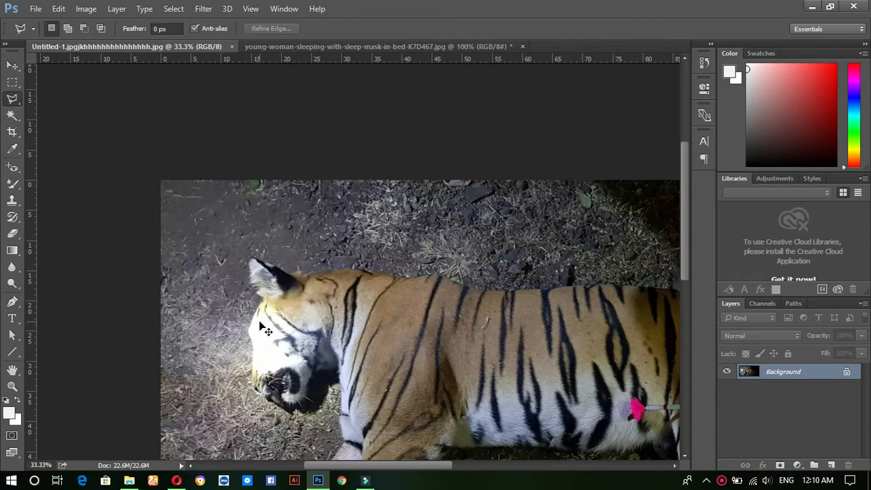
scroll(264, 330, up, 1)
click(258, 322)
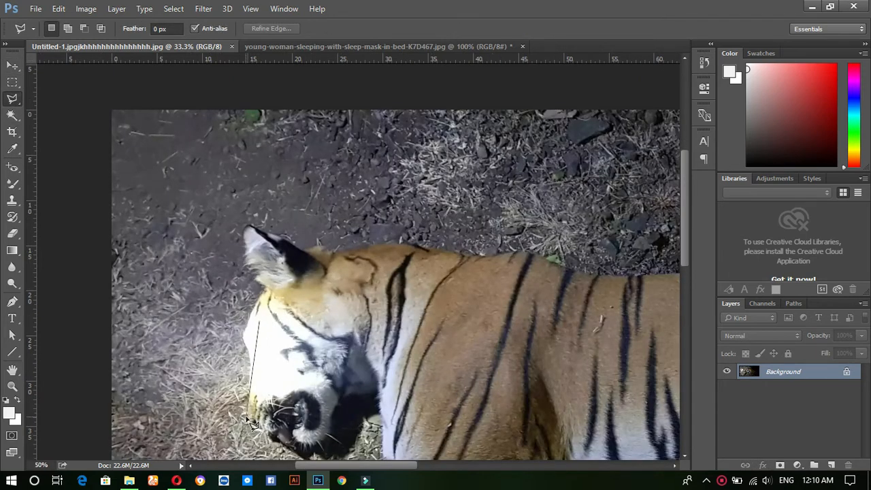
key(Escape)
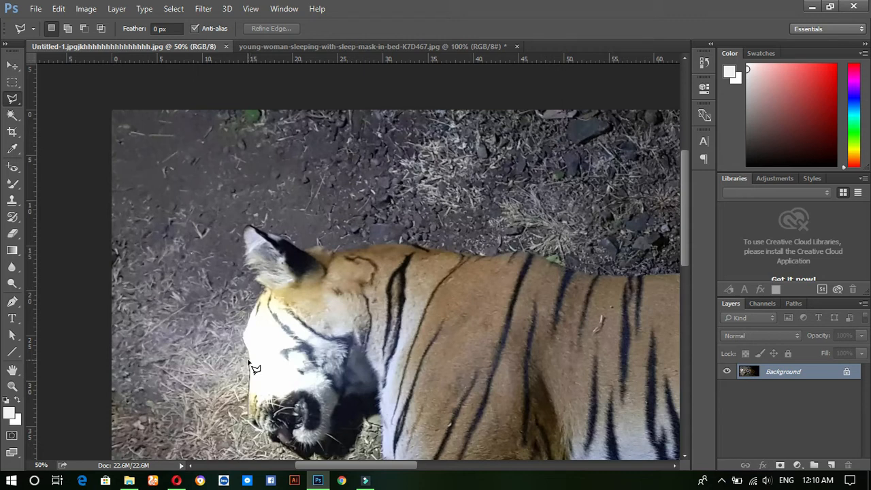
Start a Pen tool outline at the tiger's muzzle and trace it up the forehead, around the ear and onto the neck
click(11, 301)
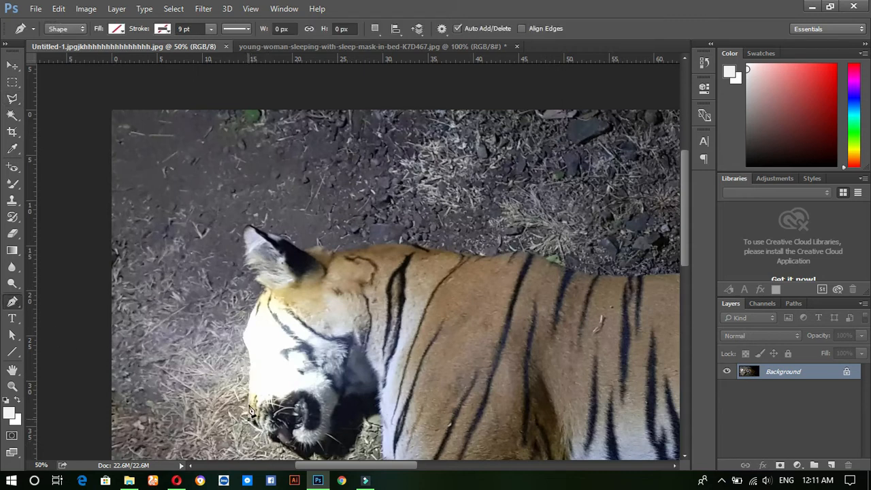
click(251, 412)
drag(242, 338, 229, 317)
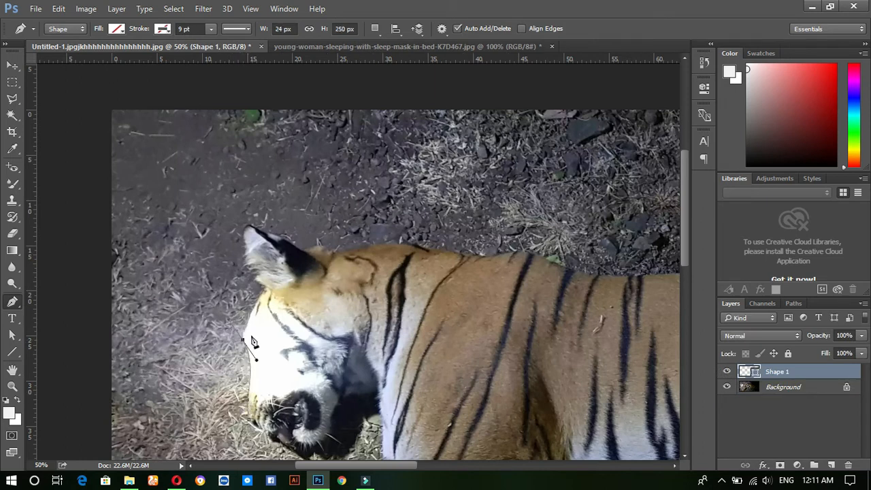
click(266, 289)
alt+click(265, 290)
click(258, 274)
click(249, 226)
click(306, 252)
click(334, 254)
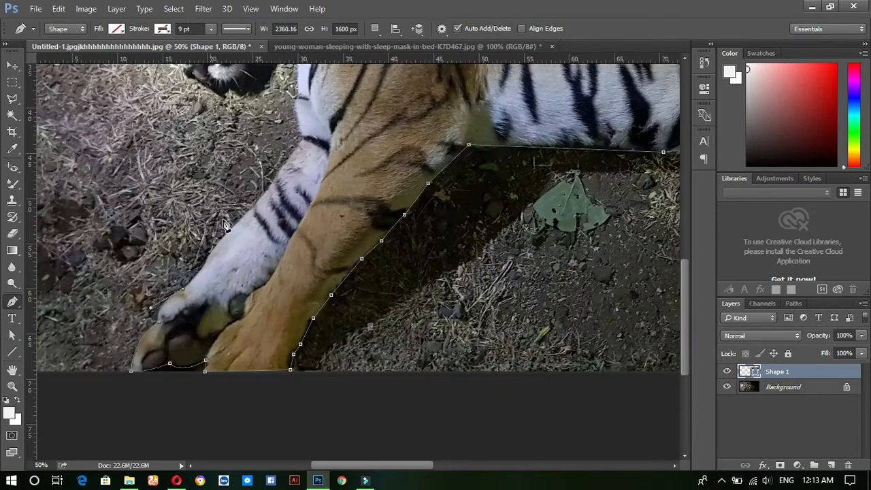
Continue the tiger outline up the front leg and chest, then around the lower jaw to close it at the muzzle
drag(209, 257, 222, 227)
alt+click(209, 256)
drag(217, 246, 220, 231)
drag(305, 146, 323, 271)
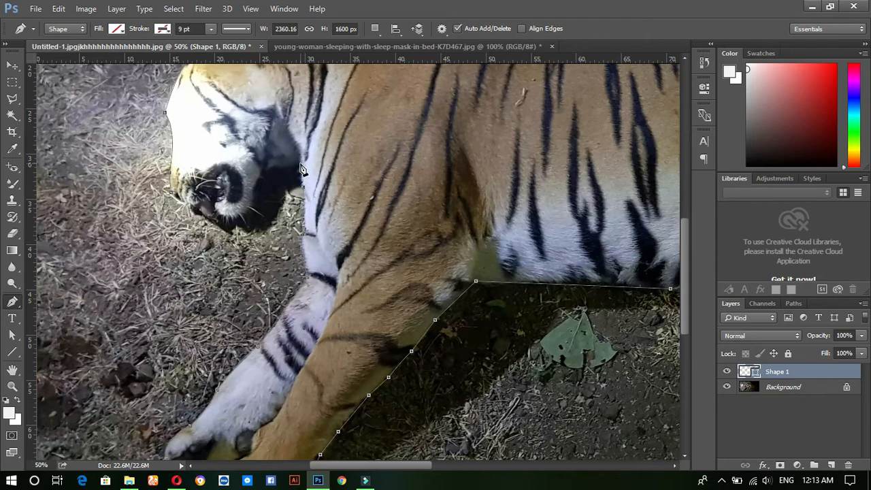
drag(263, 165, 278, 174)
click(254, 190)
drag(220, 216, 183, 202)
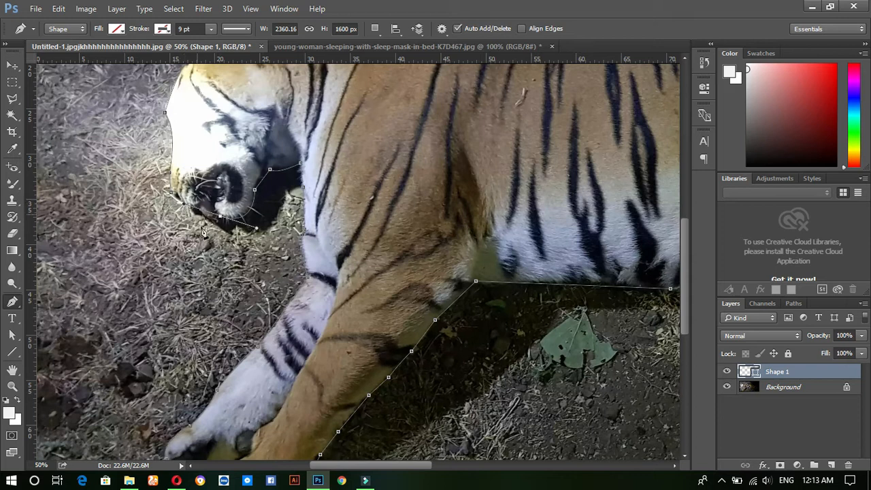
click(200, 215)
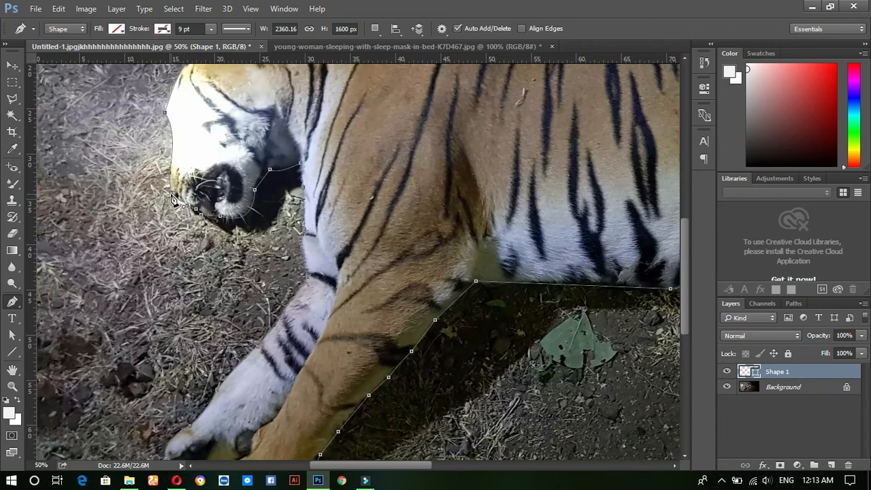
Convert the closed tiger path into a new anti-aliased selection with 0 pixels feather and invert it
right_click(254, 139)
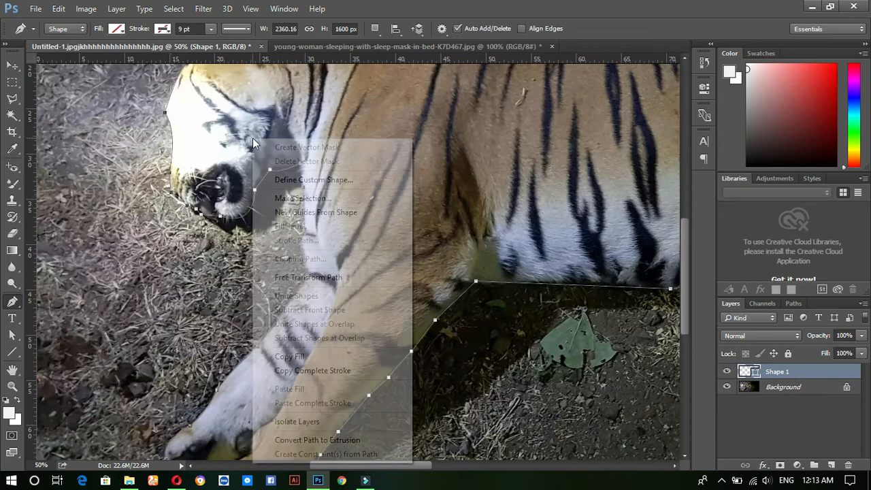
click(301, 202)
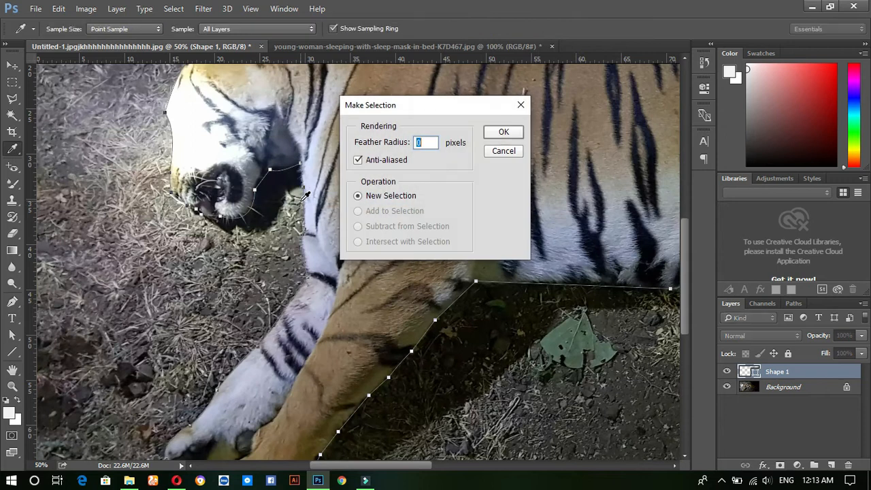
click(500, 132)
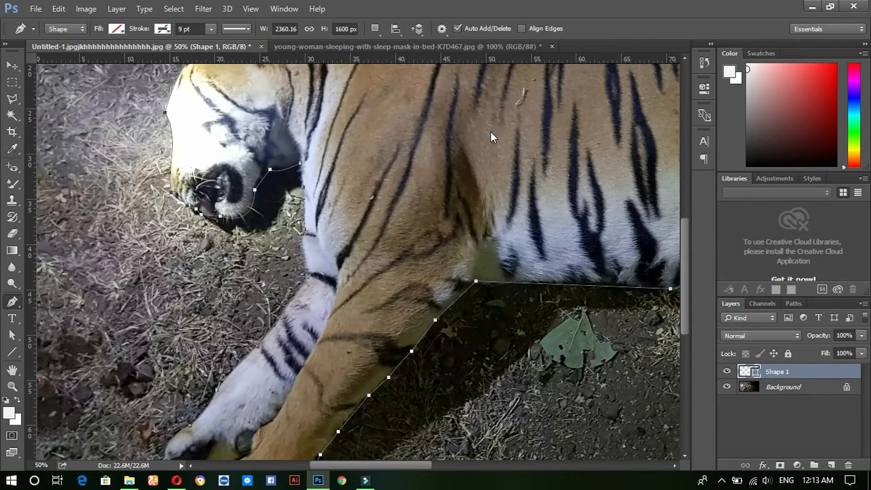
click(173, 9)
click(182, 59)
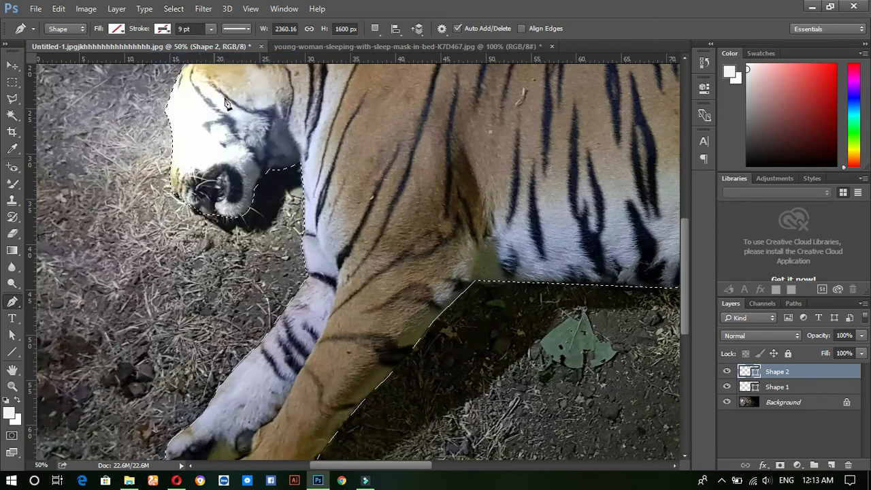
Unlock the tiger photo's Background layer and delete the selected surroundings from it
click(800, 404)
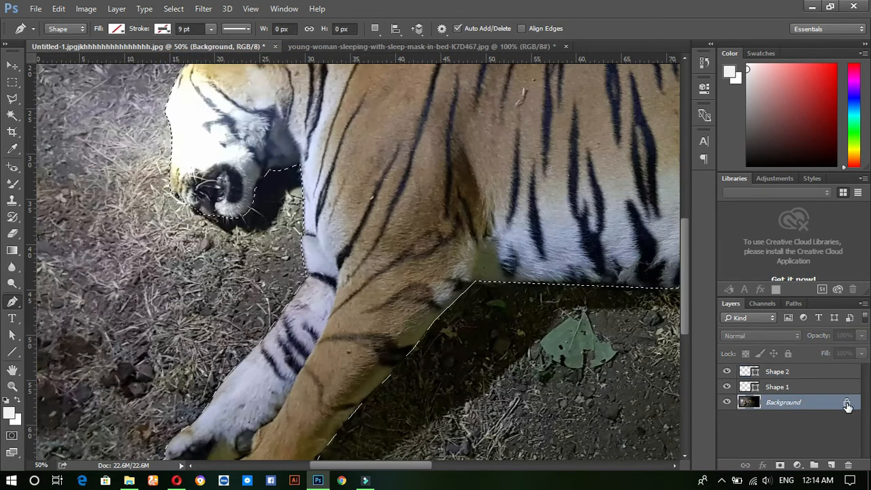
click(848, 404)
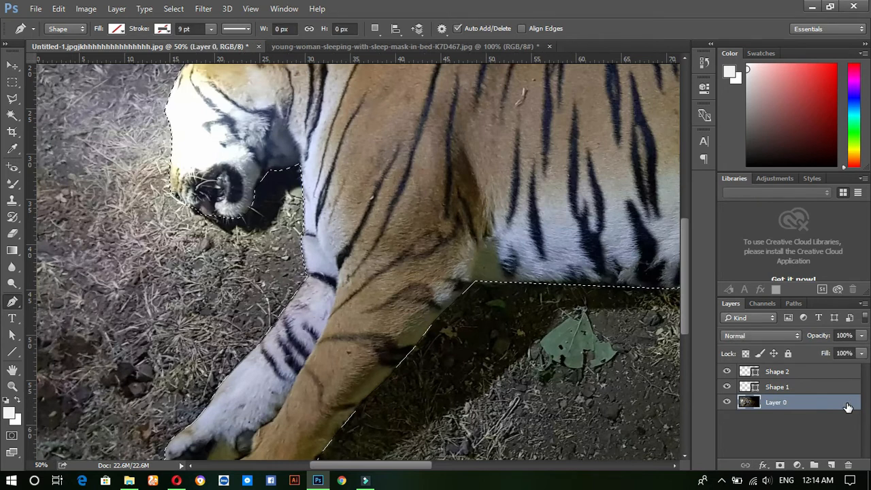
key(Delete)
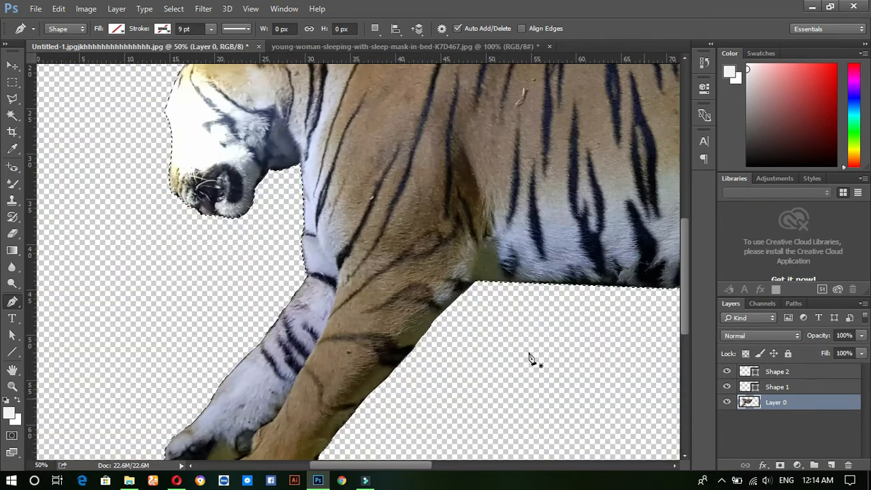
Activate the Move tool and clear the selection around the cut-out tiger
alt+click(410, 339)
alt+click(405, 336)
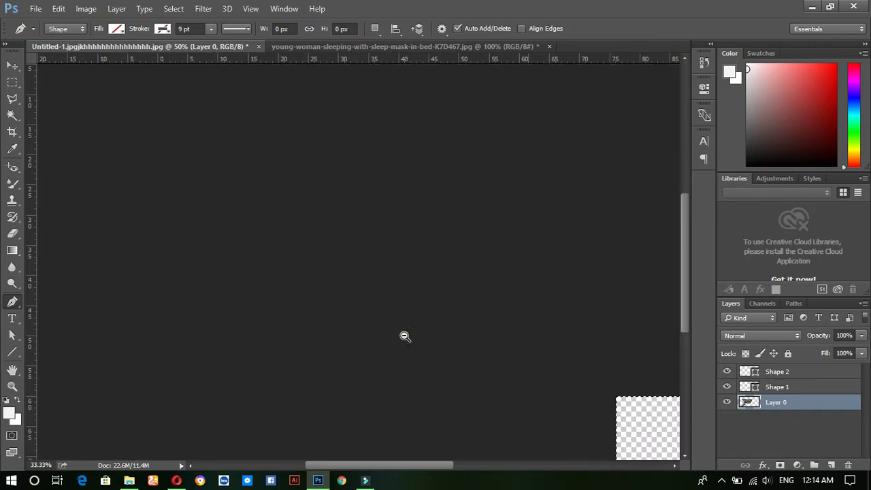
alt+click(406, 336)
alt+click(405, 337)
click(12, 66)
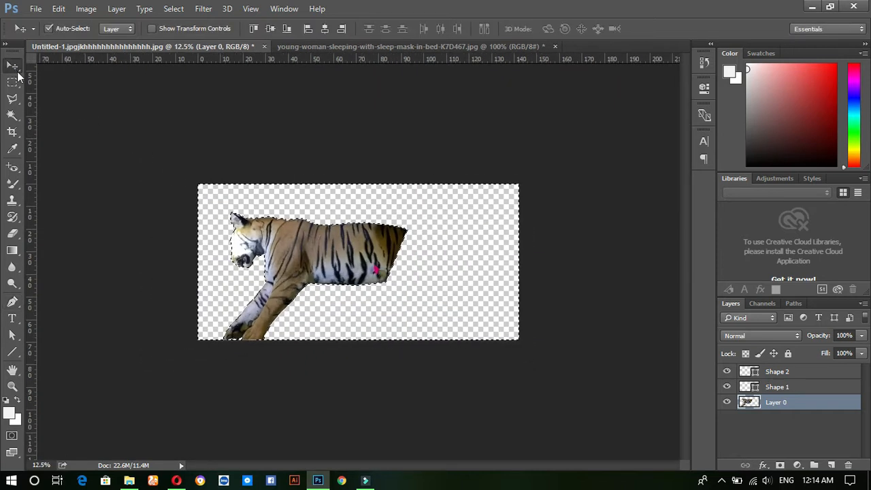
key(ctrl+d)
key(ctrl)
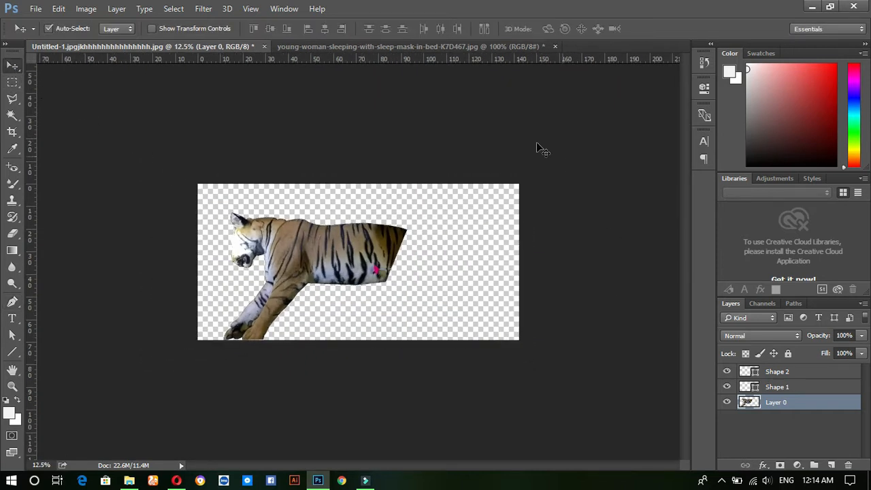
In the sleeping woman photo, start a Pen tool outline at the toes of the lower foot and trace along its sole
click(473, 47)
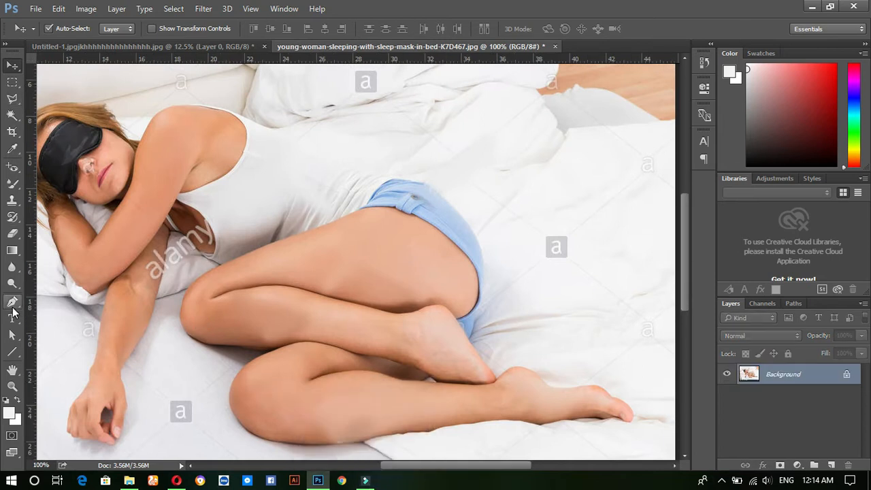
click(12, 308)
click(243, 280)
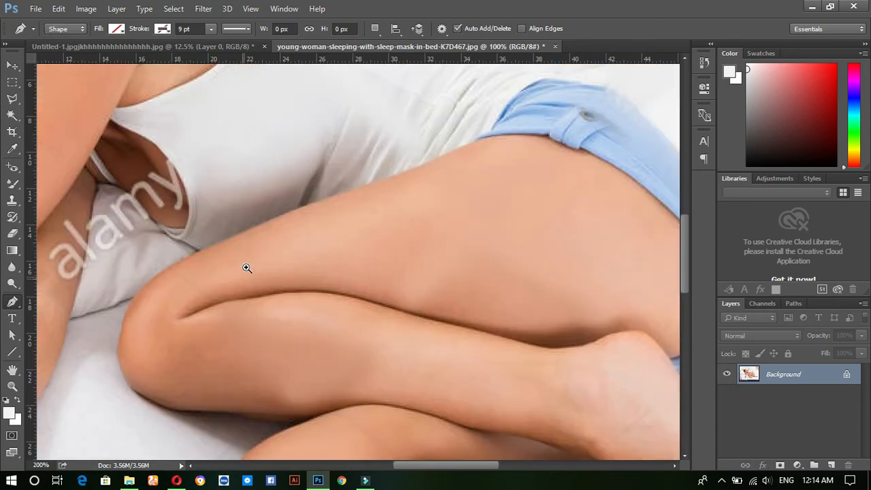
drag(388, 249, 280, 104)
drag(451, 395, 165, 307)
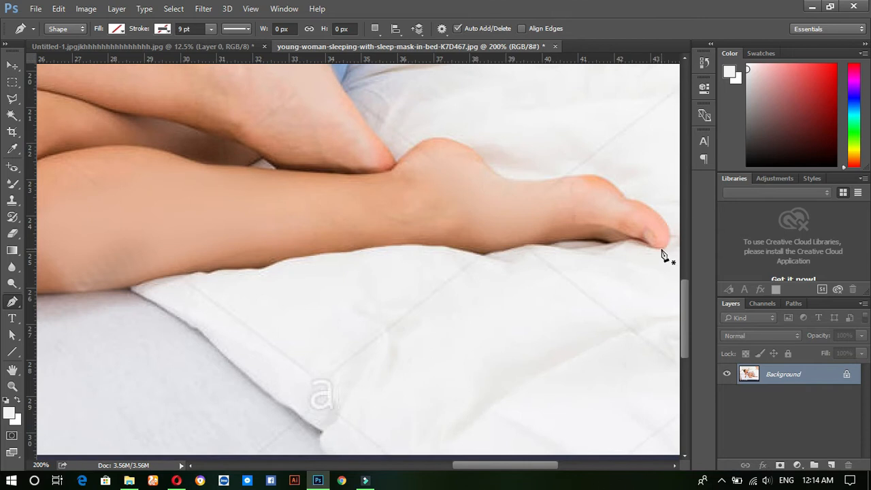
drag(662, 249, 646, 242)
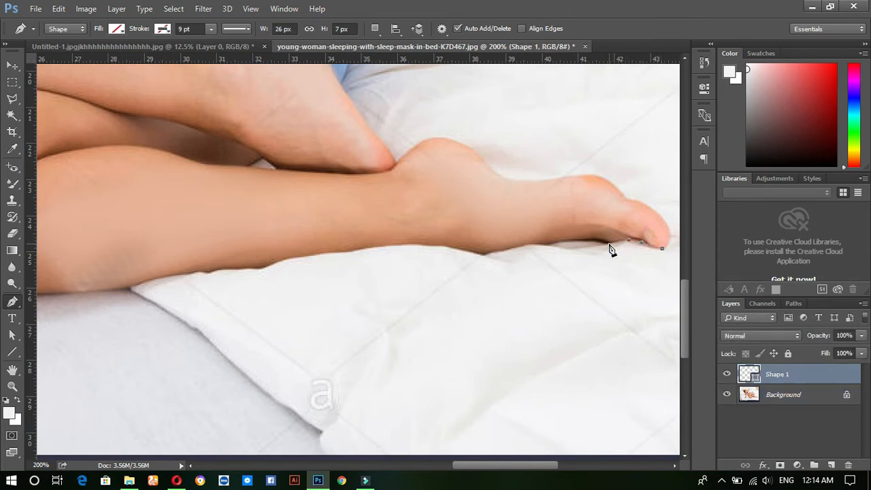
click(586, 241)
click(571, 240)
click(551, 245)
click(533, 247)
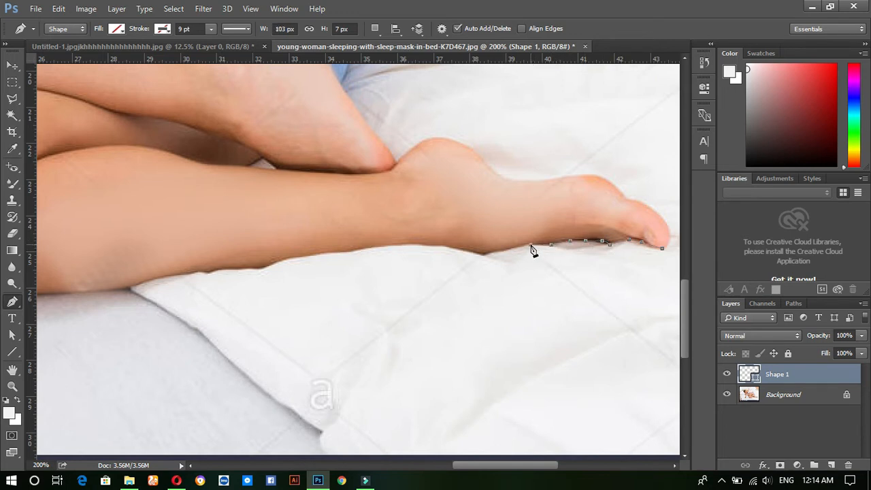
Continue the outline from the heel along the underside of the lower leg to the corner of the white sheet
click(485, 252)
drag(483, 253, 483, 254)
click(448, 248)
click(413, 247)
click(390, 245)
click(362, 250)
click(333, 252)
click(310, 256)
click(291, 259)
click(263, 269)
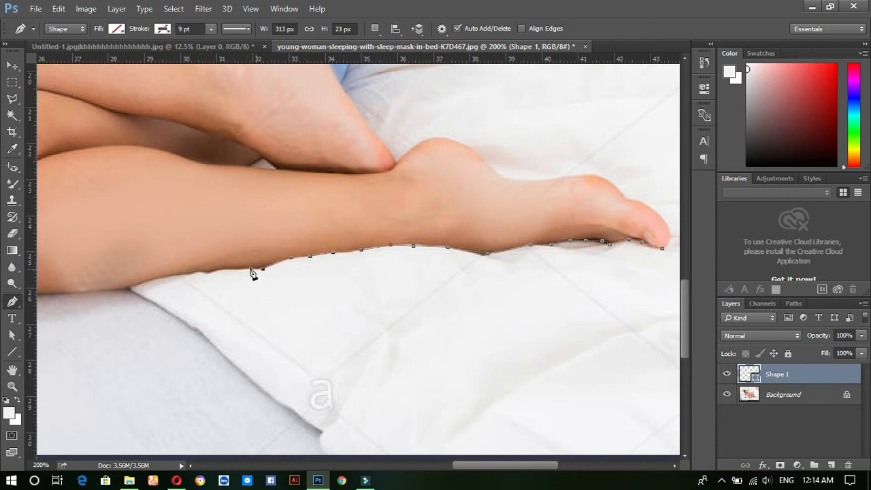
click(223, 269)
click(206, 273)
click(199, 273)
click(180, 275)
click(136, 291)
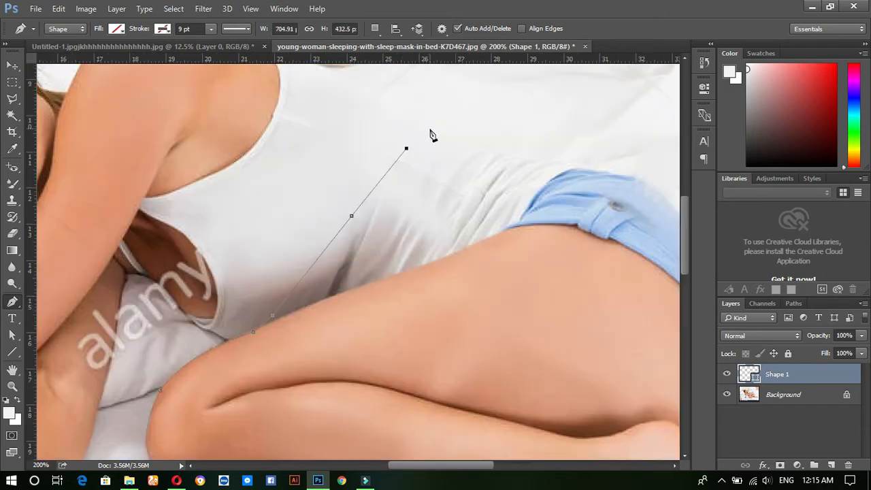
Continue the Pen outline across the white top and over the waist to the upper edge of the blue shorts
click(430, 131)
drag(443, 211, 356, 313)
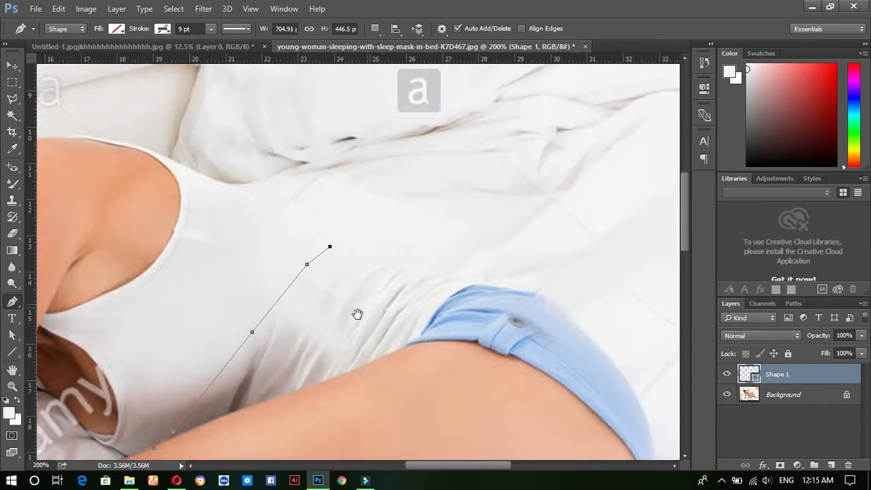
drag(333, 360, 383, 231)
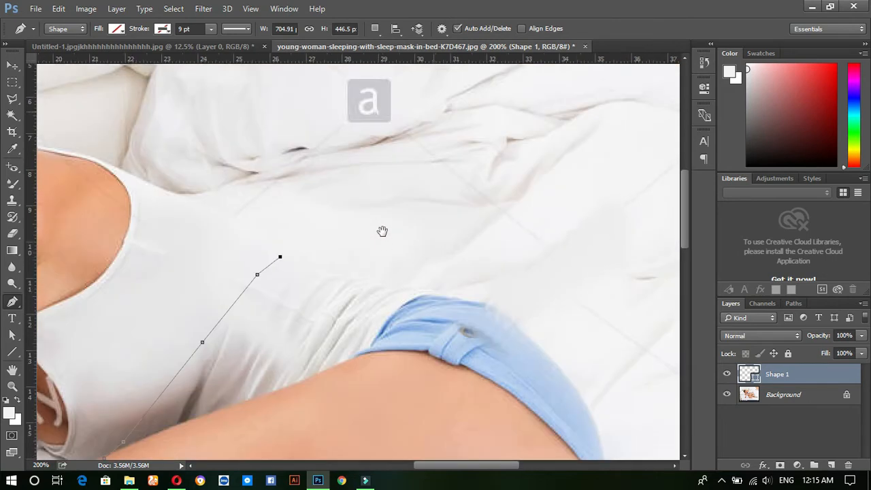
click(329, 265)
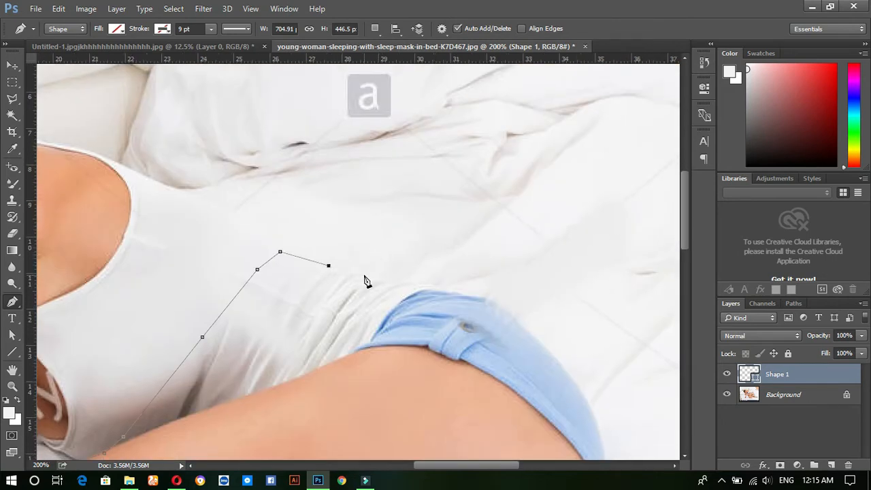
drag(412, 282, 432, 275)
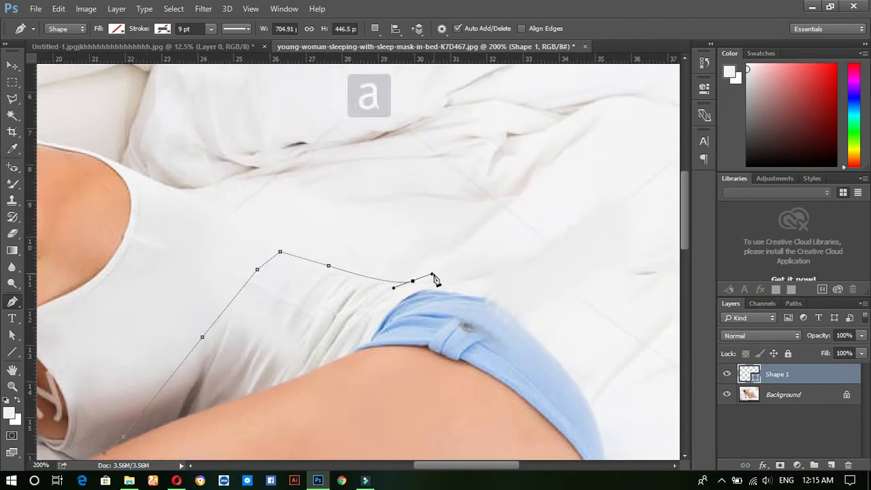
alt+click(413, 282)
click(484, 297)
Trace the outline around the back of the shorts and along the upper foot's sole to where it meets the lower ankle
drag(586, 392, 518, 301)
drag(472, 230, 463, 279)
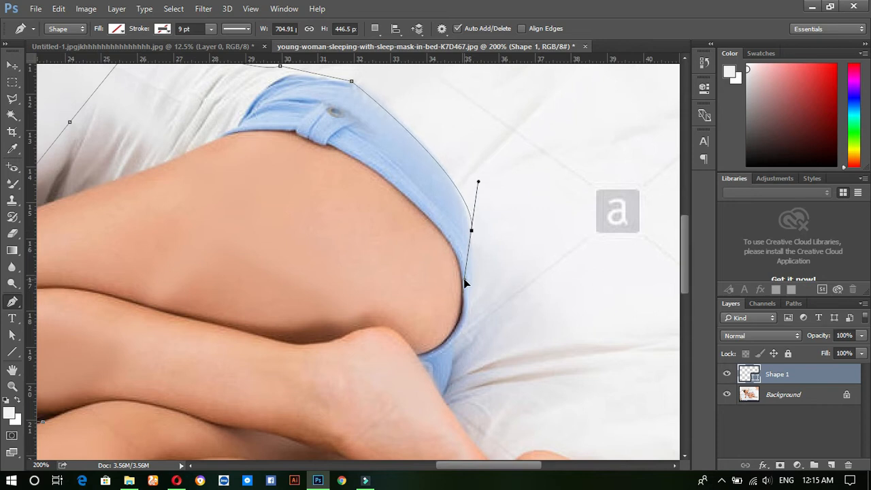
alt+click(471, 231)
drag(456, 341, 435, 353)
alt+click(456, 340)
alt+click(443, 396)
drag(503, 350, 466, 215)
click(460, 339)
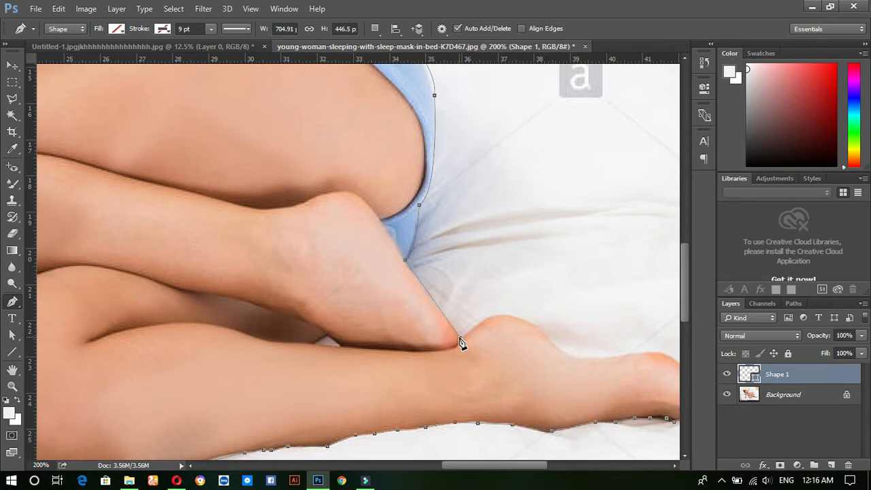
Trace over the heel and top of the lower foot, closing the outline at its toes
drag(542, 333, 586, 373)
click(544, 334)
drag(631, 356, 638, 338)
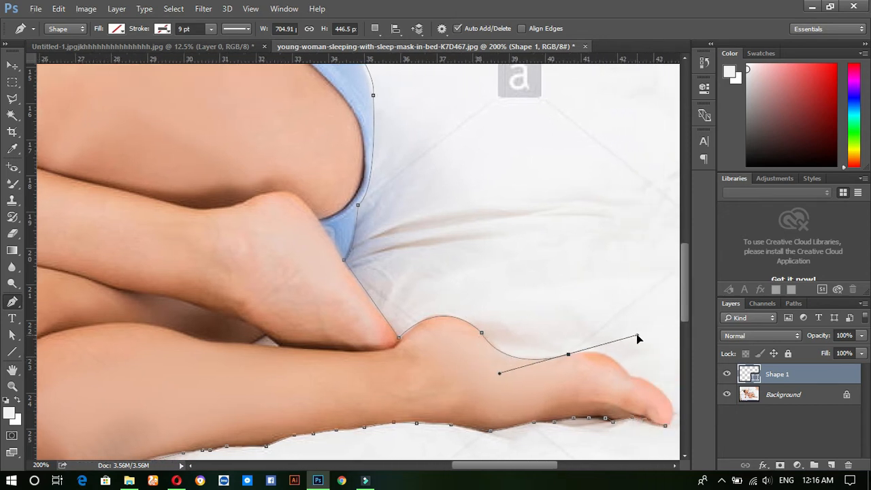
click(570, 356)
drag(627, 376, 646, 410)
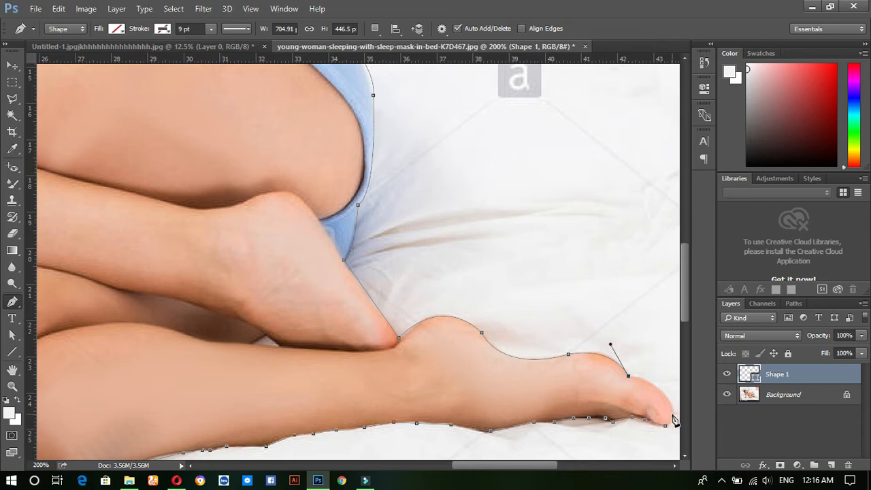
drag(672, 413, 679, 447)
click(672, 427)
Make a selection from the closed outline around the woman's lower body and invert it
right_click(516, 398)
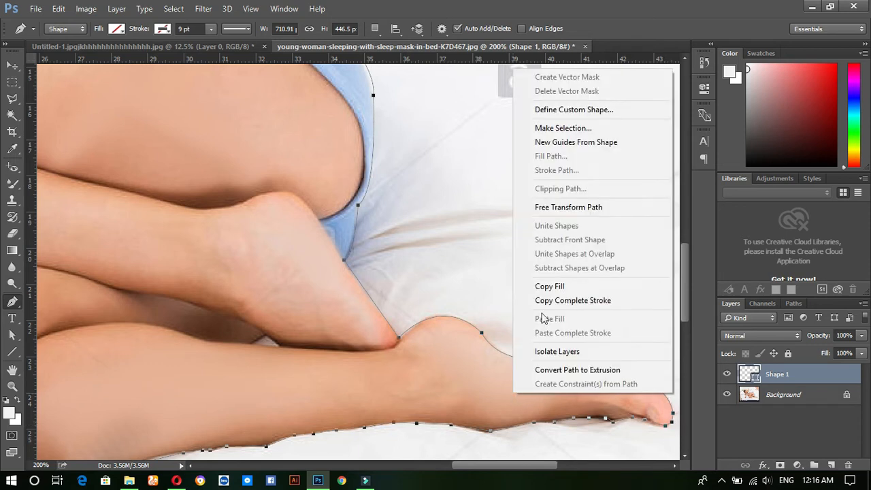
click(559, 128)
key(Return)
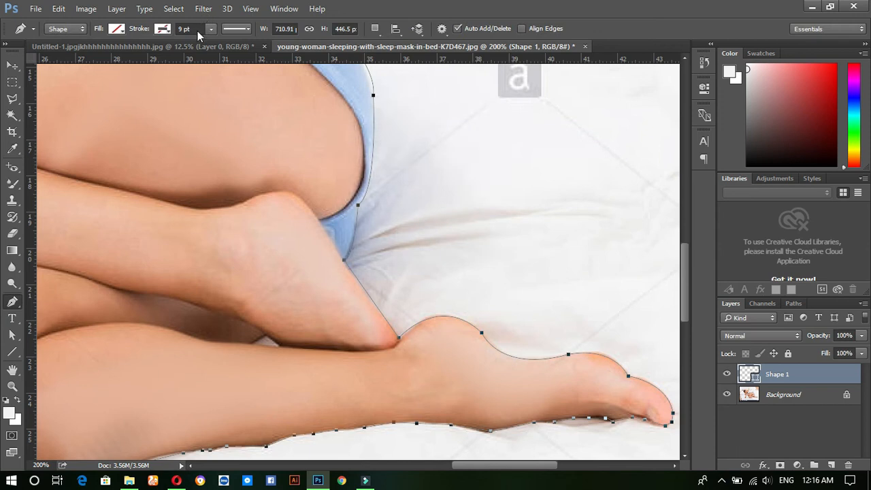
click(178, 8)
click(191, 59)
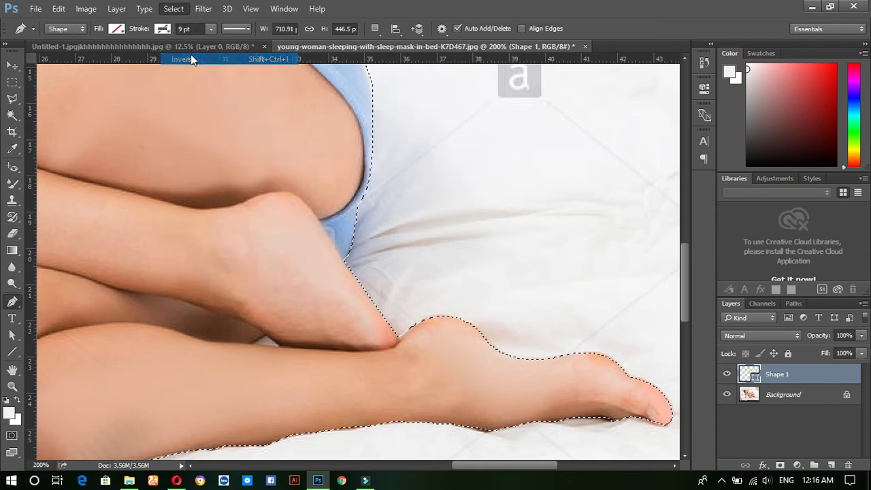
Unlock the woman photo's Background layer, delete the selected surroundings and clear the selection
click(783, 394)
click(849, 396)
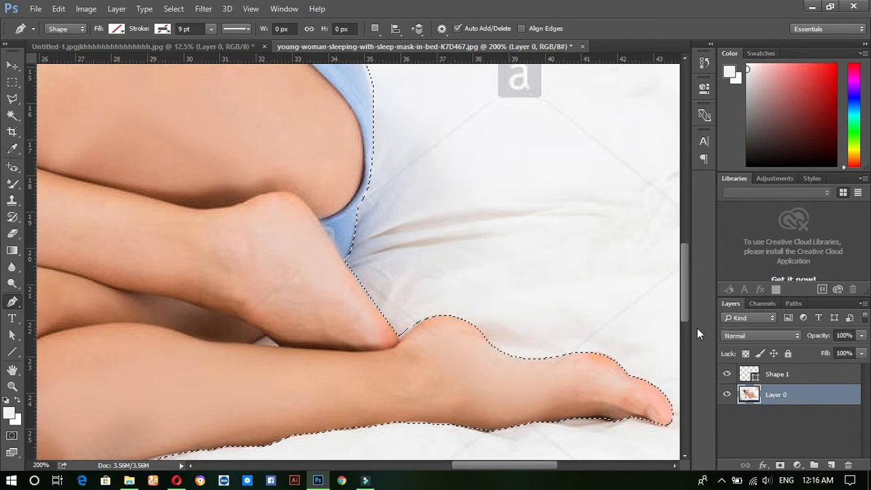
key(Delete)
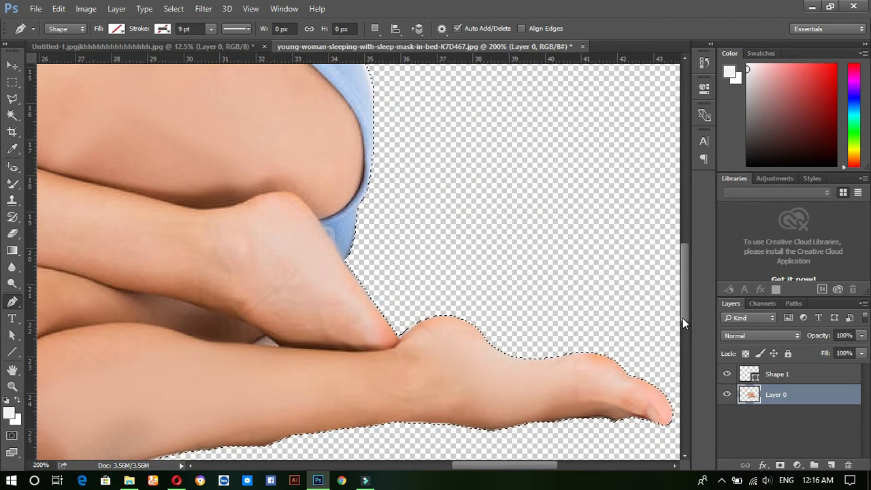
alt+click(549, 298)
alt+click(544, 295)
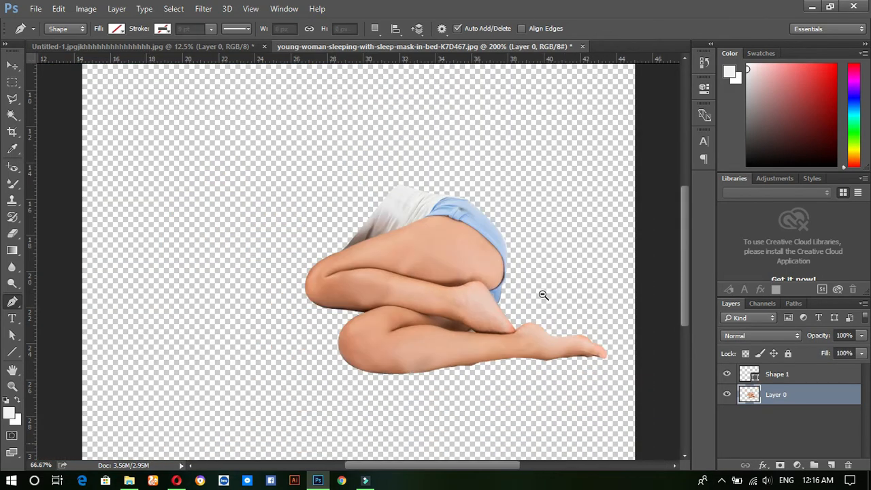
key(ctrl+d)
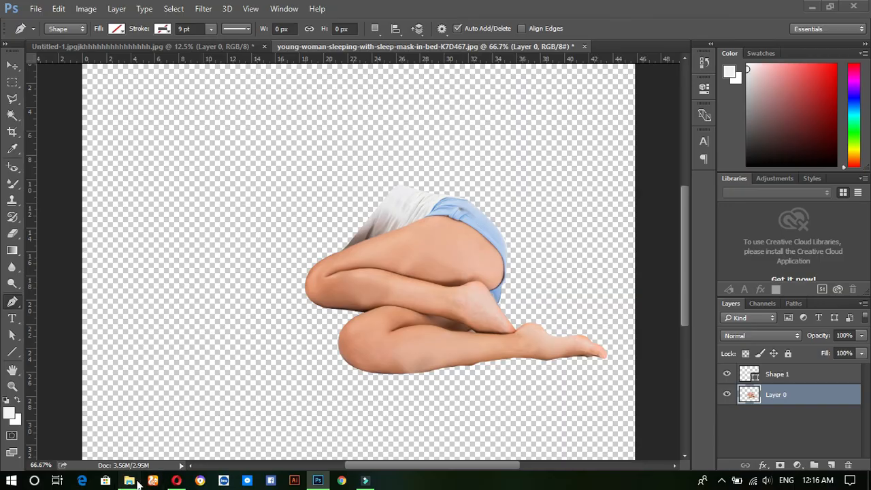
Open Aura-collection-towel.jpg from the Pictures folder as a separate document in Photoshop
click(128, 480)
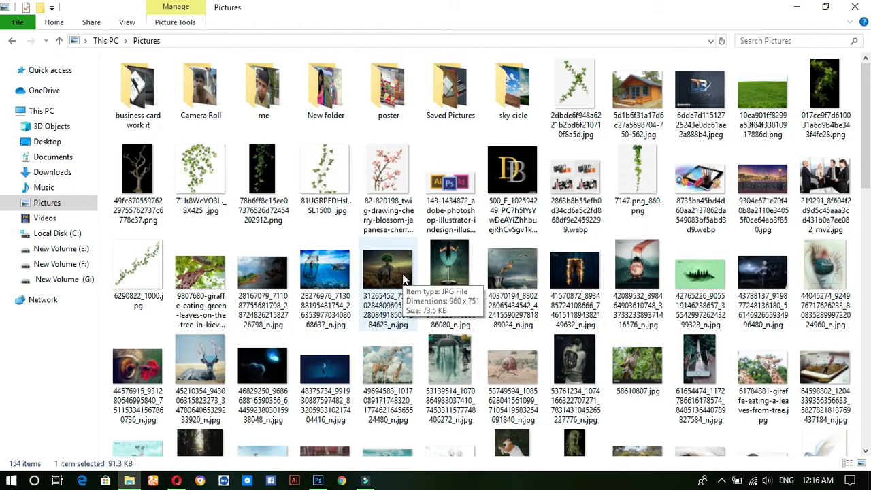
scroll(402, 274, down, 10)
scroll(403, 274, up, 6)
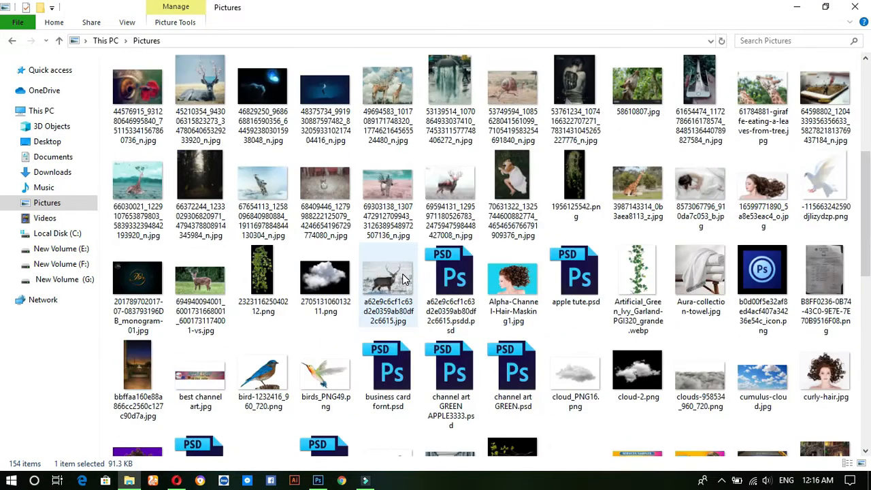
drag(701, 276, 512, 6)
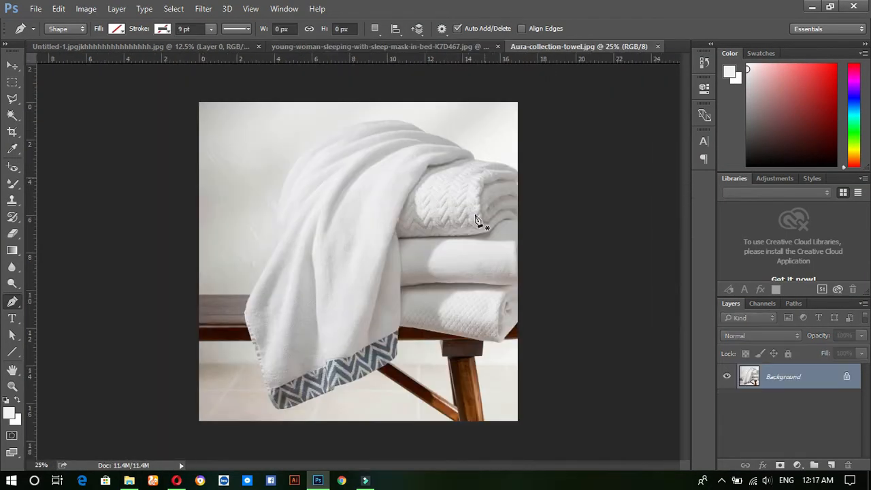
Start a Pen outline at the draped towel's lowest corner and trace along the patterned hem to its other corner
click(349, 324)
click(350, 329)
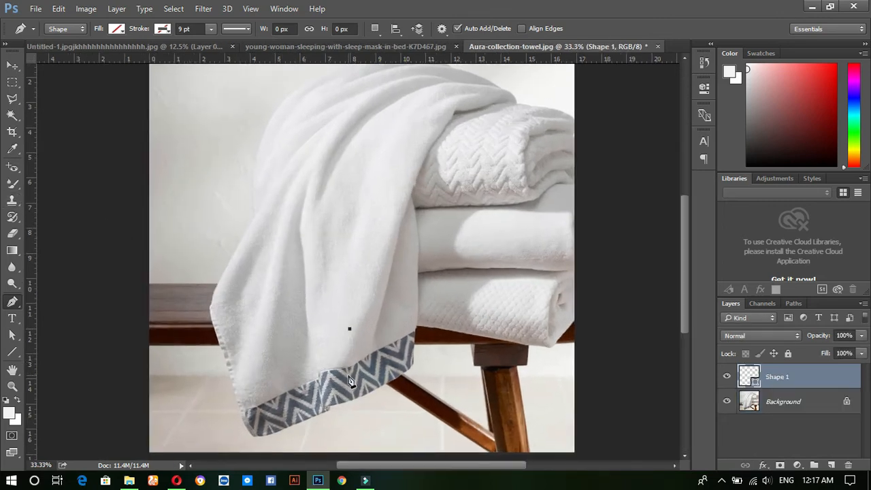
key(ctrl+z)
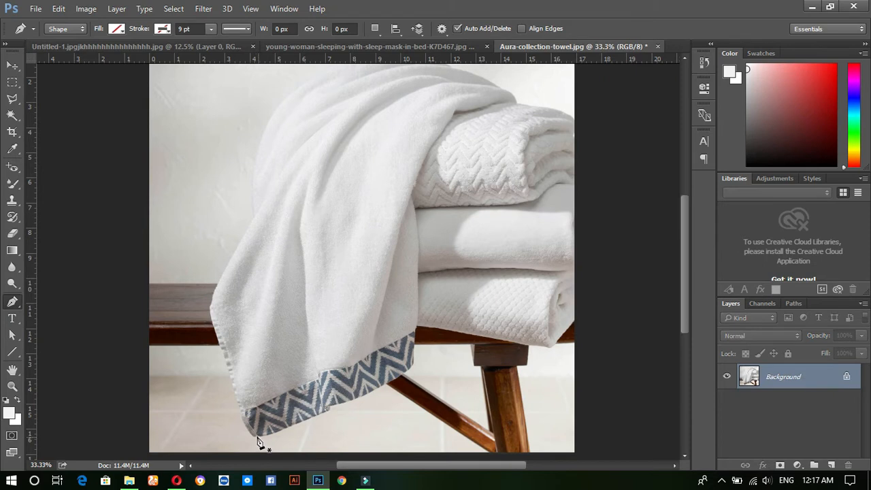
click(254, 436)
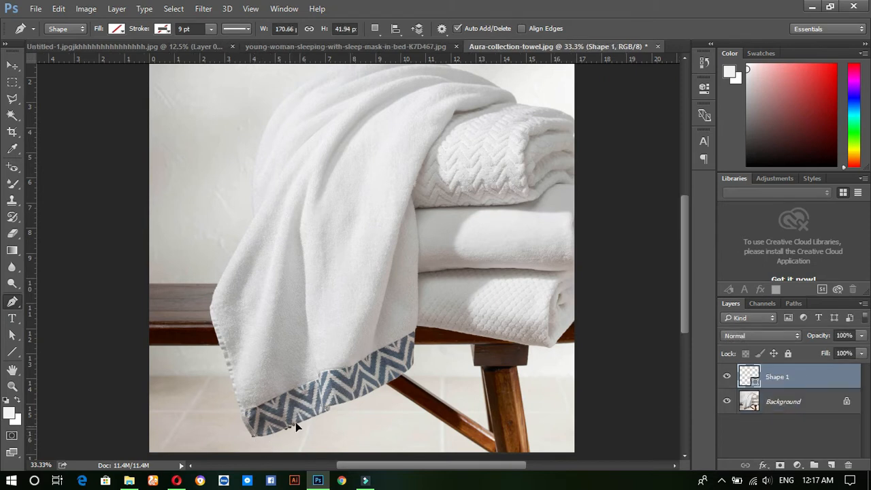
drag(304, 416, 307, 417)
alt+click(290, 427)
drag(328, 409, 340, 411)
drag(415, 362, 421, 353)
Continue the outline up the draped towel's edge beside the folded stack to the tip of its top fold
click(416, 332)
drag(416, 272, 401, 182)
click(413, 203)
drag(455, 112, 481, 94)
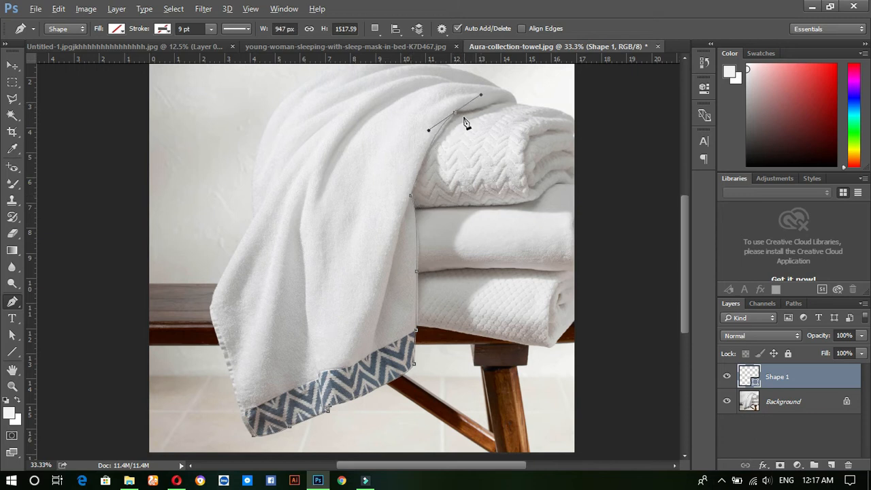
alt+click(454, 112)
drag(510, 101, 521, 96)
Trace over the towel's top fold and down its outer edge, closing the outline at the lowest hem corner
drag(516, 97, 506, 89)
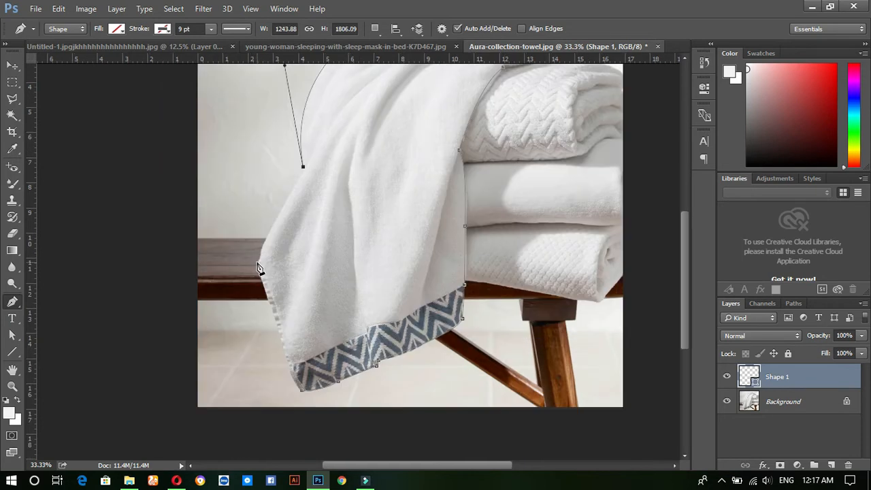
click(258, 263)
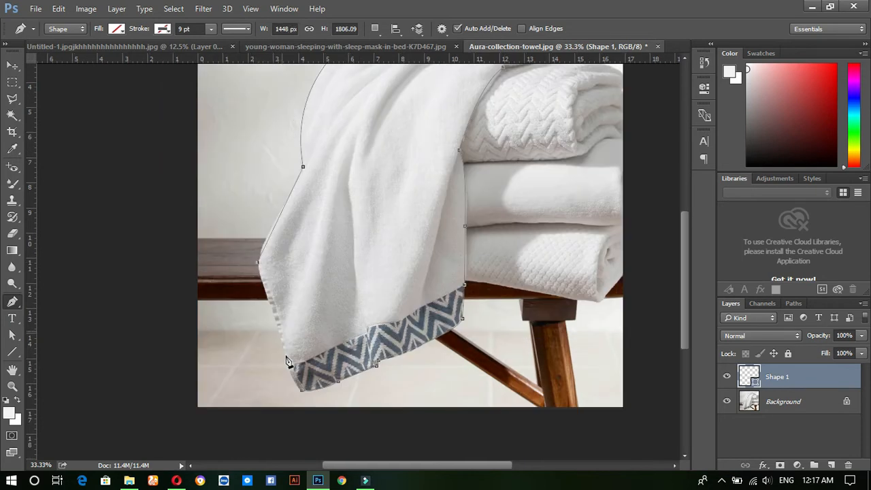
click(303, 395)
right_click(363, 234)
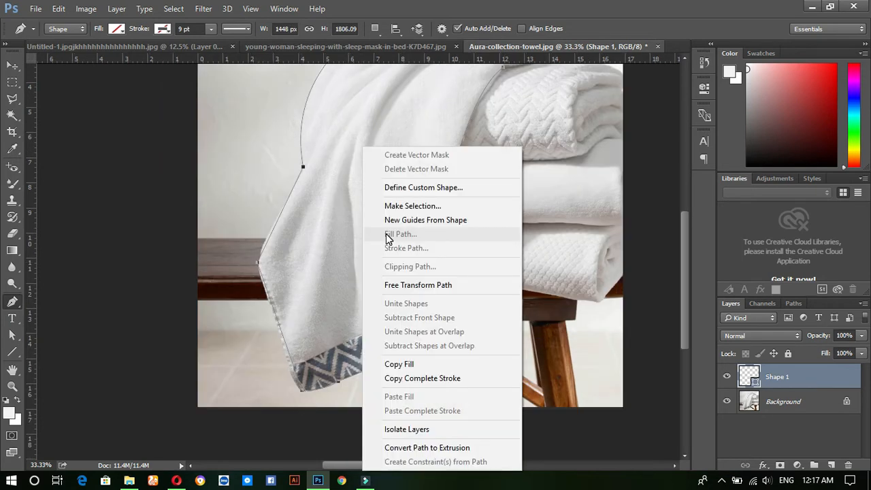
click(304, 392)
drag(304, 395, 342, 381)
key(ctrl+z)
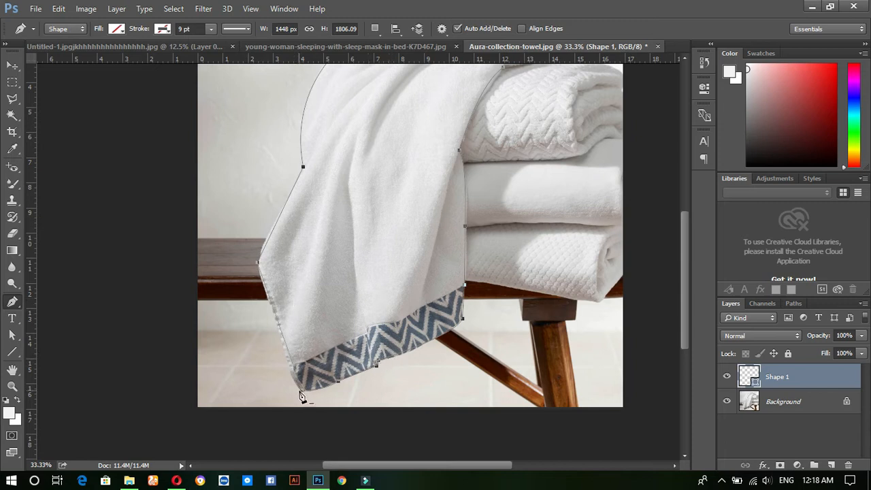
Make a selection from the closed towel outline and invert it
right_click(350, 278)
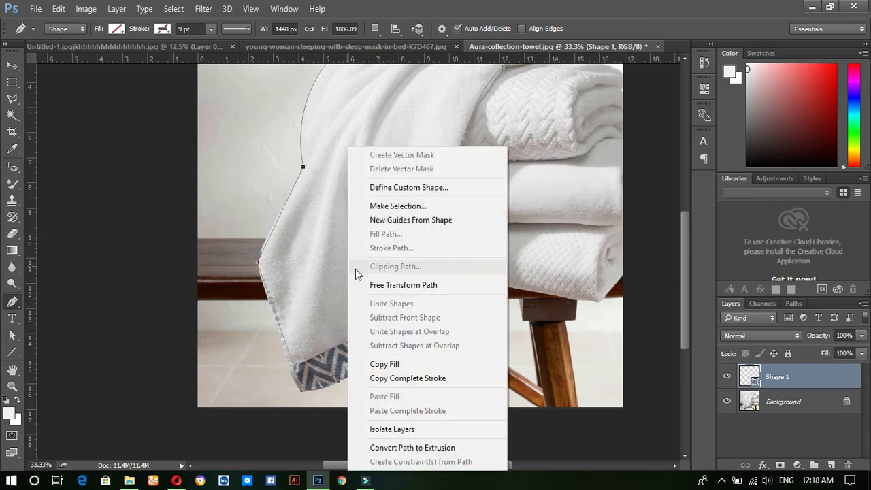
click(386, 205)
click(504, 132)
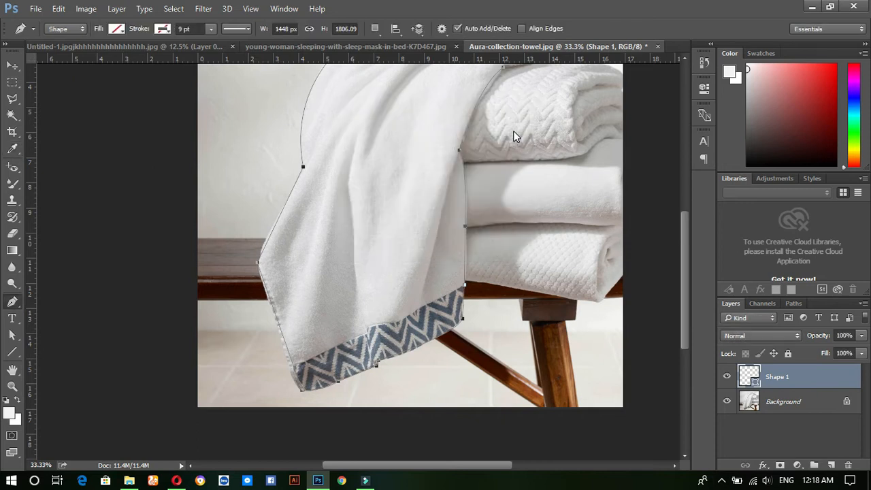
click(174, 9)
click(178, 59)
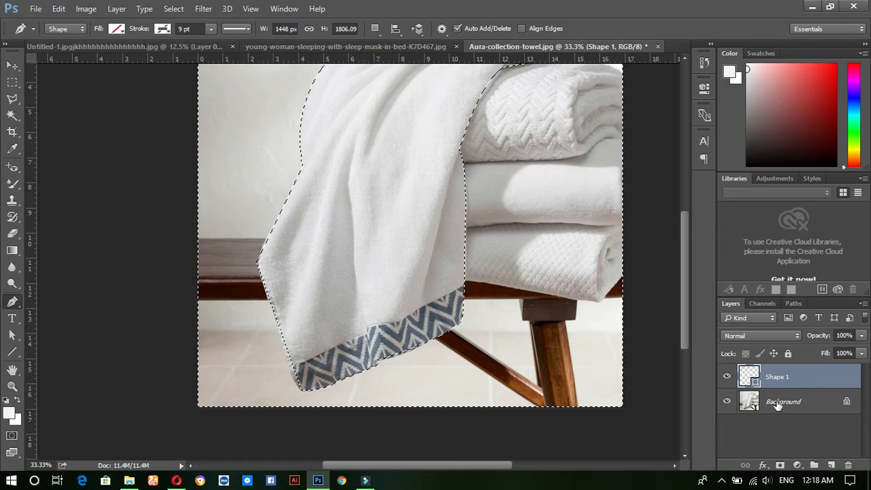
Unlock the towel photo's Background layer, delete the selected surroundings and clear the selection
click(811, 404)
click(847, 404)
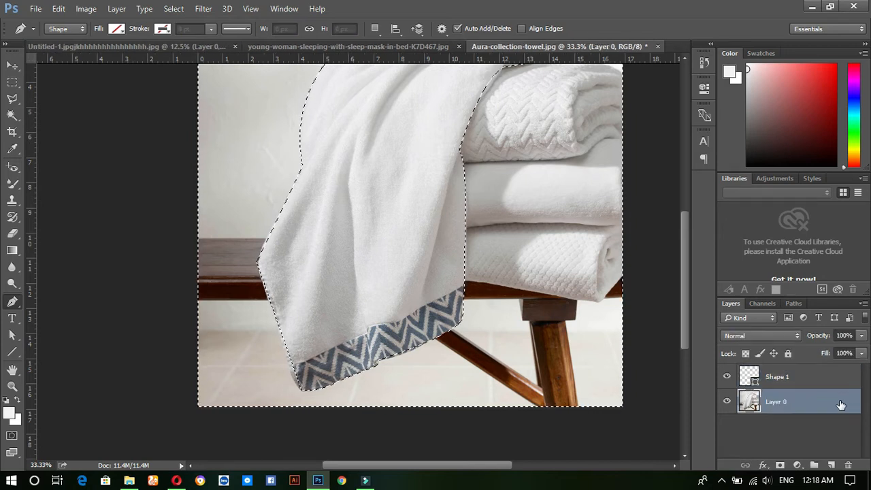
key(Delete)
key(ctrl+d)
alt+click(404, 270)
alt+click(404, 272)
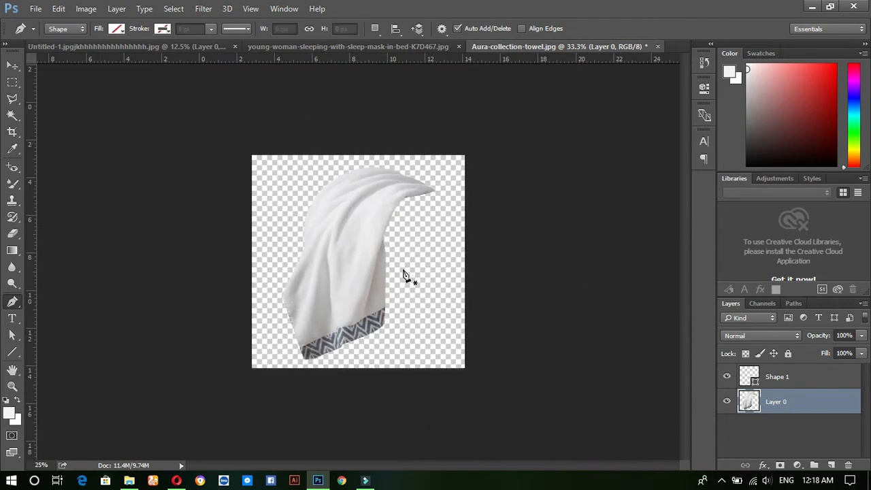
click(122, 47)
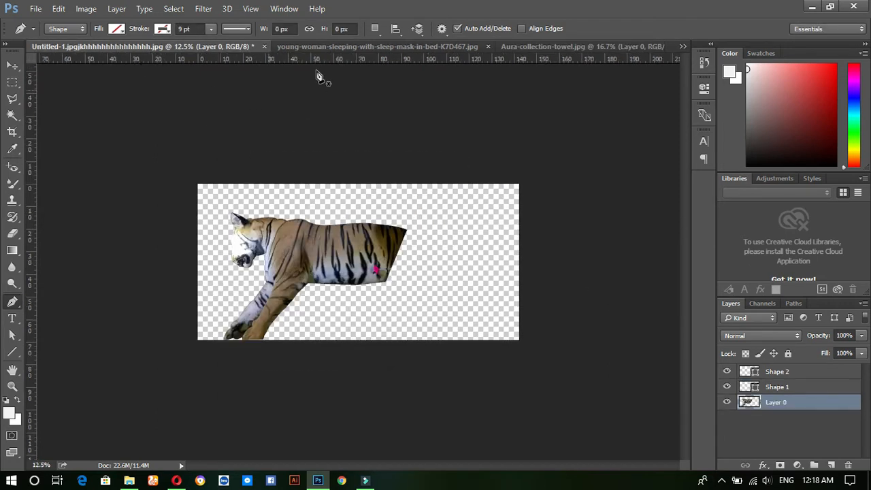
click(476, 48)
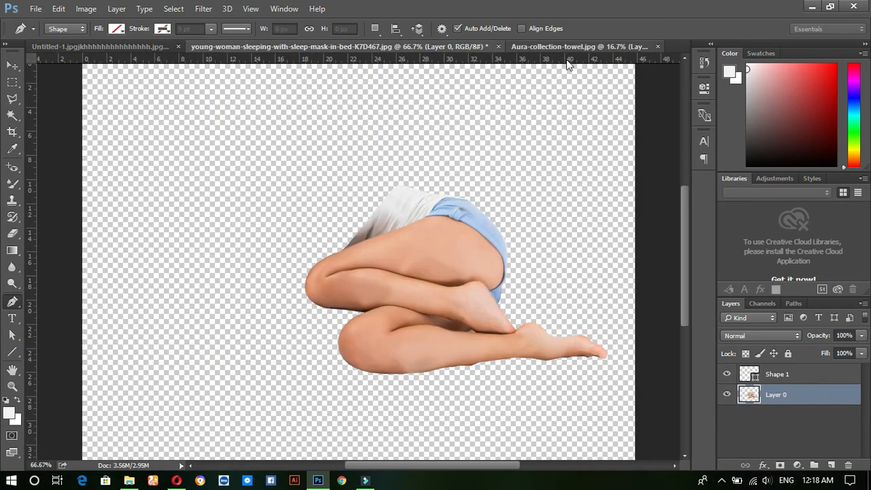
click(567, 48)
click(127, 480)
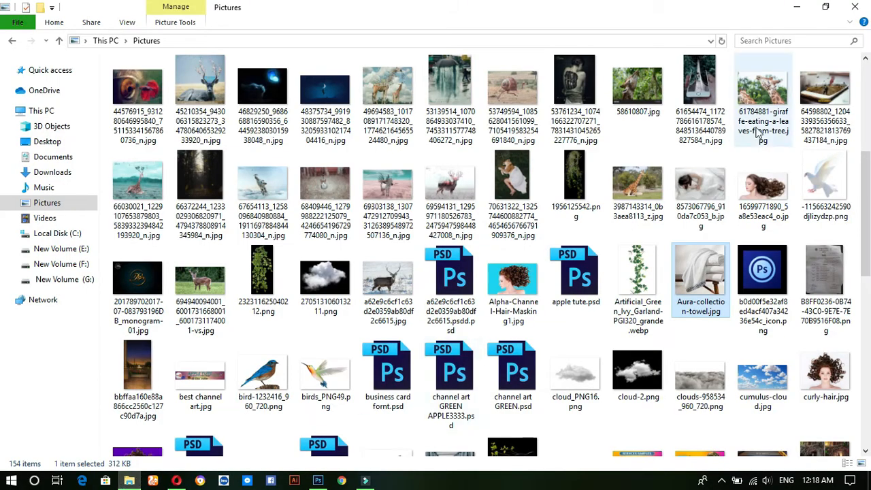
scroll(763, 109, up, 5)
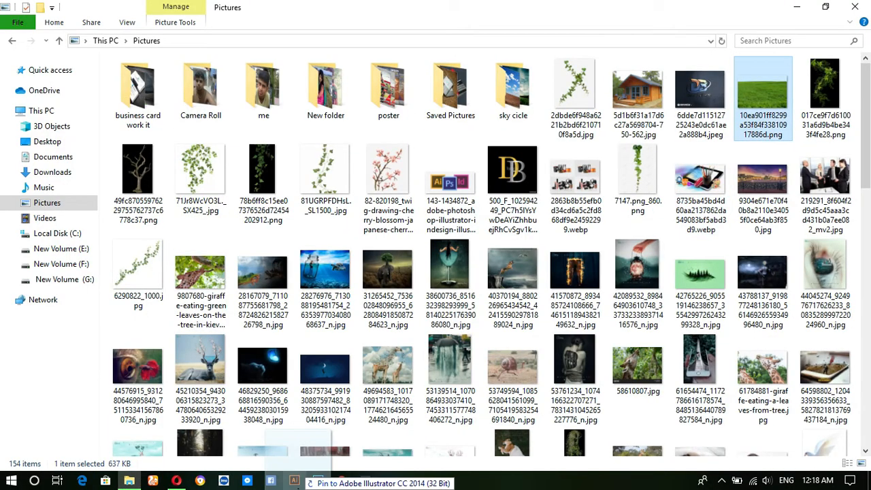
click(319, 481)
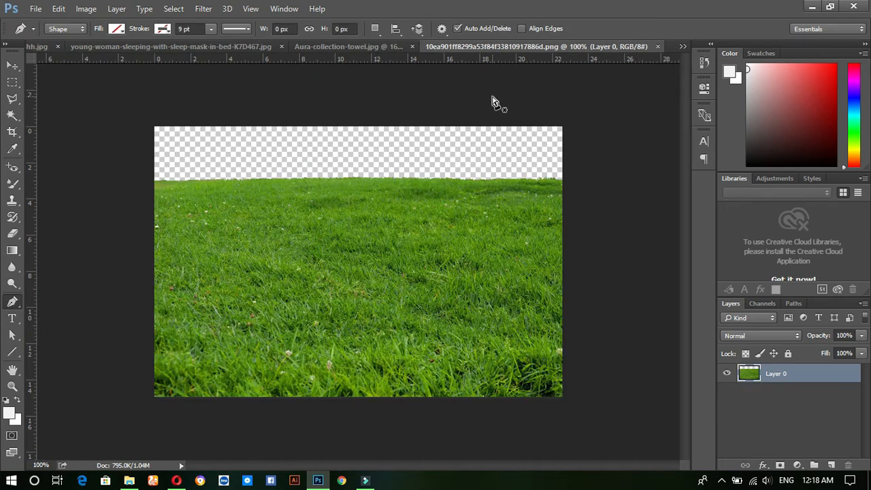
Stretch the grass layer upward to 125.94% height with Free Transform, covering the transparent strip above it
key(ctrl+t)
click(14, 65)
drag(365, 178, 359, 118)
key(ctrl+t)
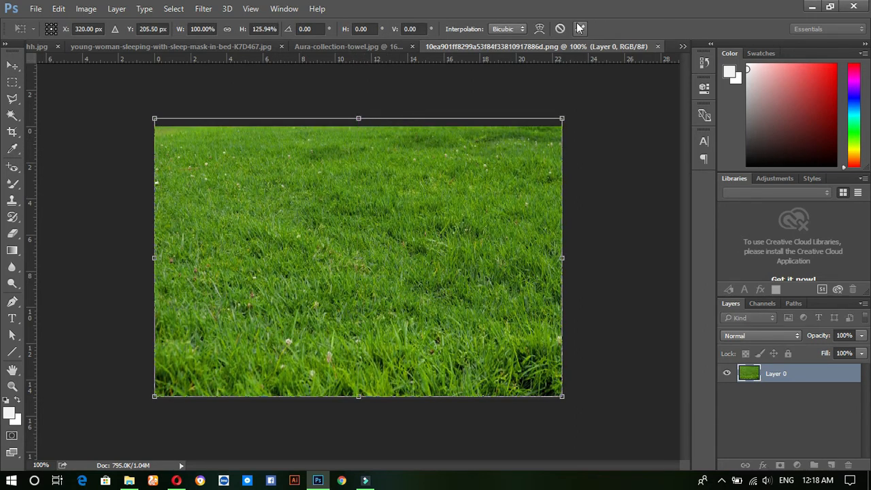
click(579, 28)
click(89, 10)
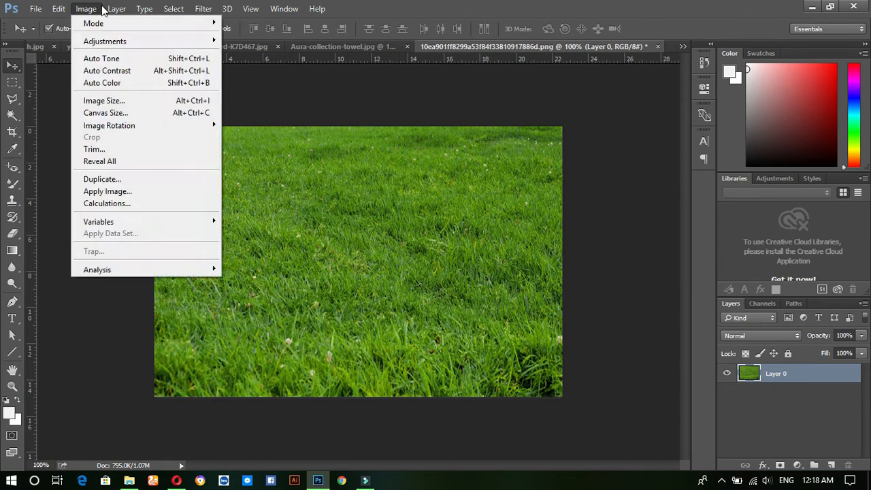
mouse_move(60, 11)
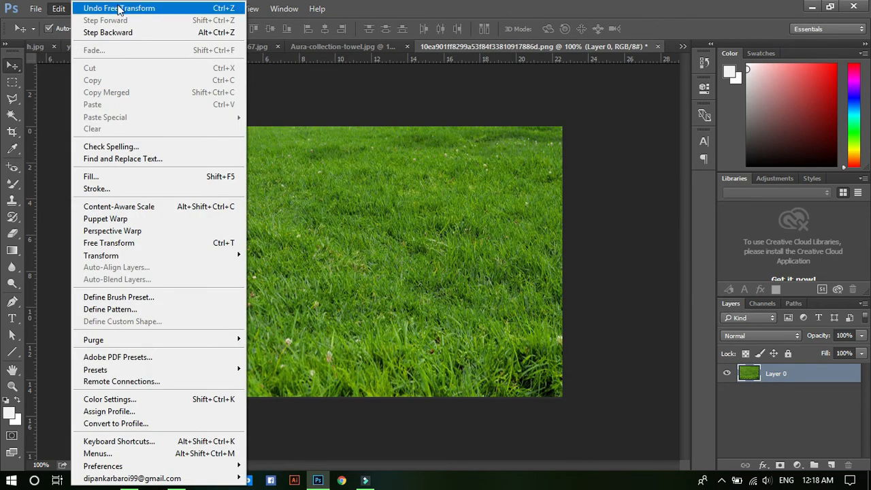
click(385, 5)
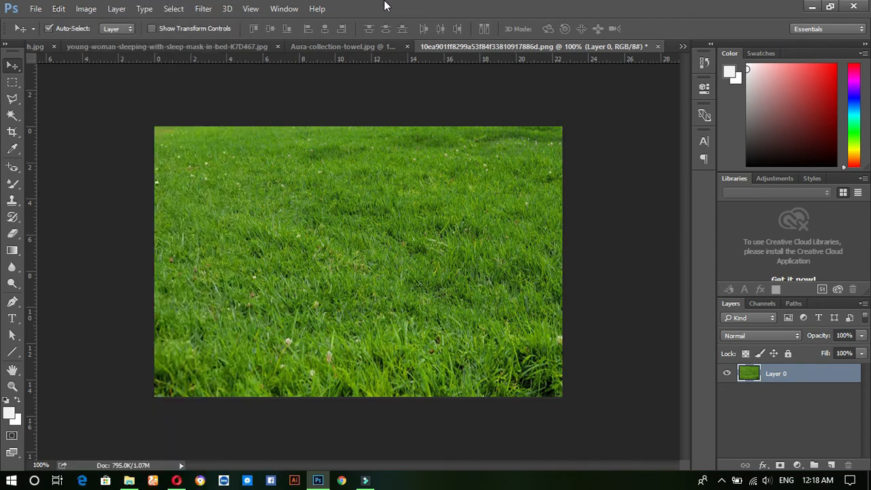
Open the Channel Mixer for the grass layer, set the Red output's Red and Blue sources to -200%, and adjust its Green source
click(91, 11)
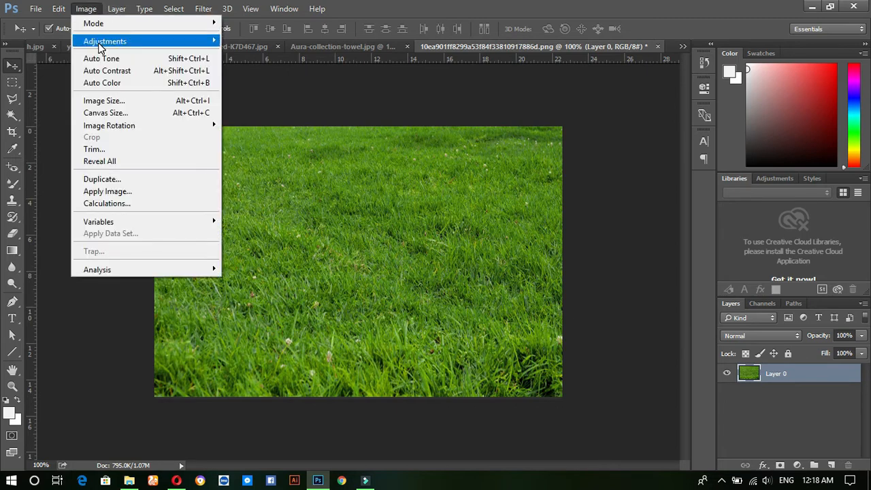
mouse_move(143, 47)
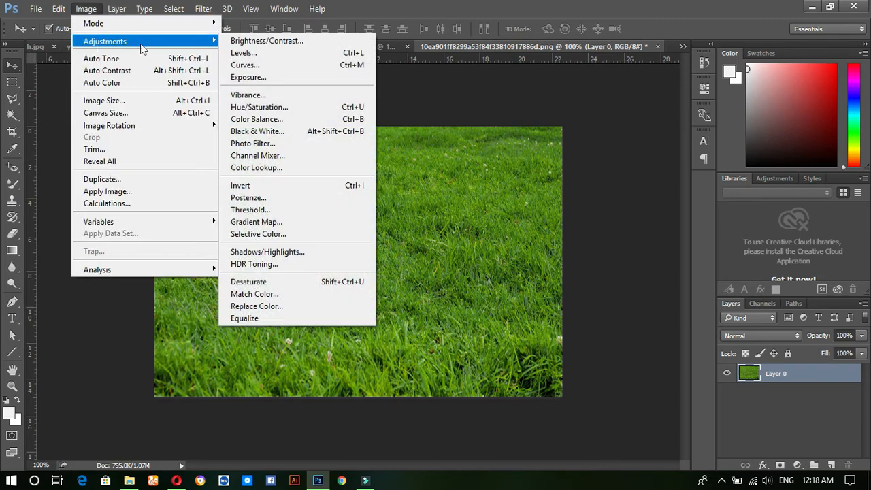
click(275, 158)
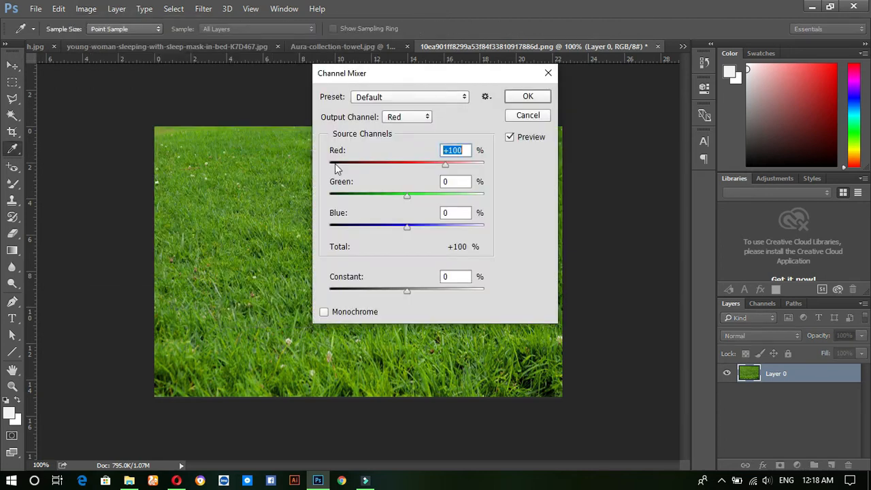
drag(497, 78, 659, 130)
drag(569, 247, 505, 254)
drag(606, 216, 491, 217)
drag(570, 279, 460, 279)
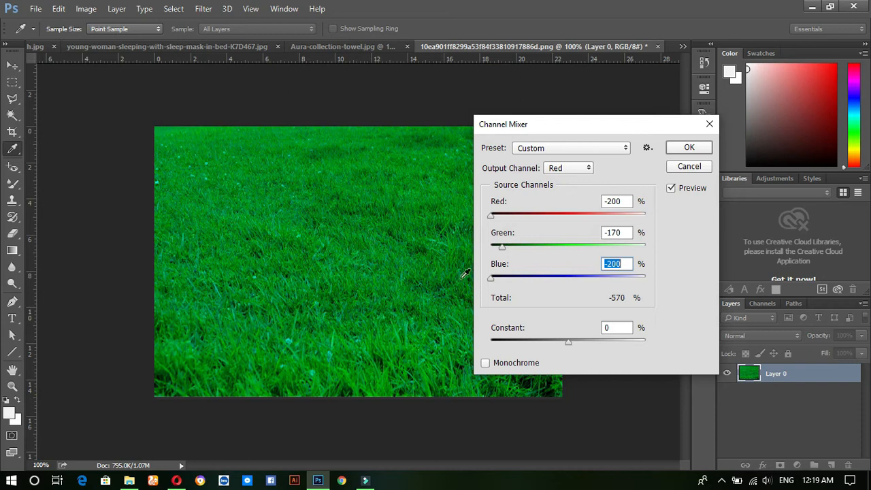
drag(504, 250, 599, 245)
Set the Channel Mixer's Green output to Red +7%, Green +62% and Constant -26%
click(591, 168)
click(580, 186)
mouse_move(570, 220)
mouse_down()
mouse_move(471, 223)
mouse_move(572, 221)
mouse_up()
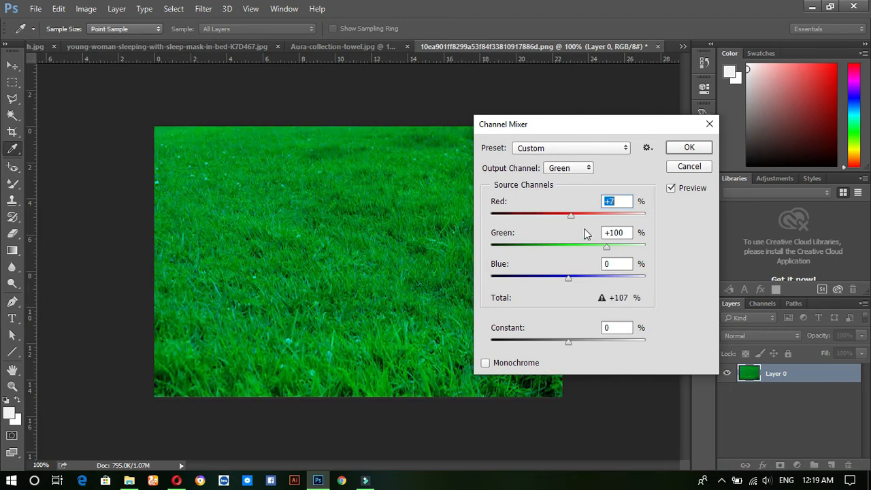
mouse_move(606, 248)
mouse_down()
mouse_move(525, 250)
mouse_move(592, 249)
mouse_up()
mouse_move(565, 345)
mouse_down()
mouse_move(537, 347)
mouse_move(597, 345)
mouse_move(559, 345)
mouse_up()
Set the Channel Mixer's Blue output to Red -200%, Green -40%, Blue +200% and Constant -42%
click(587, 168)
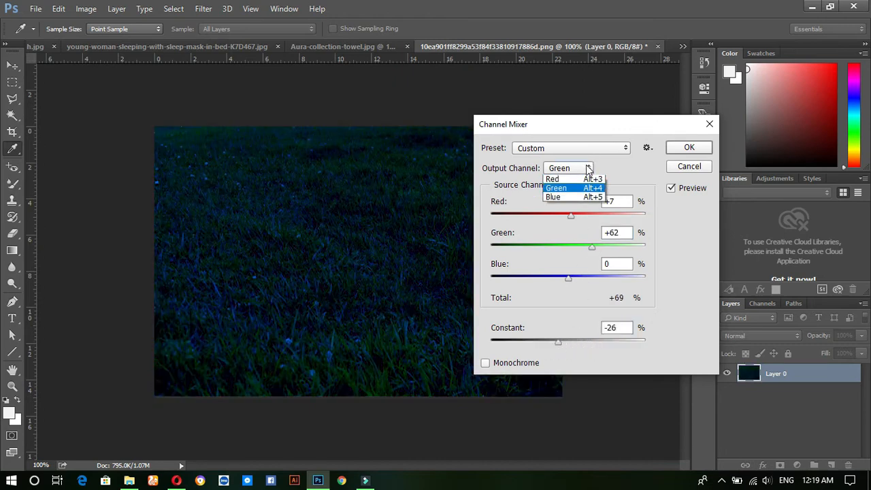
click(569, 198)
drag(570, 216, 516, 218)
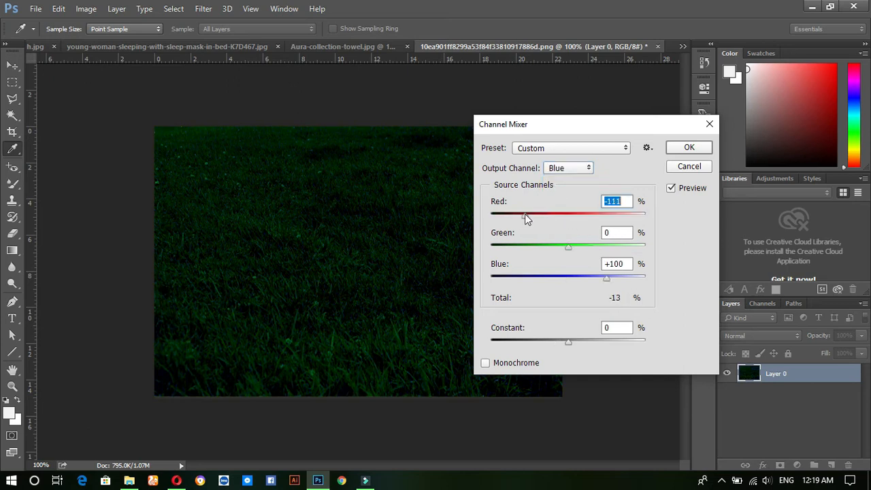
mouse_move(564, 250)
mouse_down()
mouse_move(577, 247)
mouse_move(569, 253)
mouse_up()
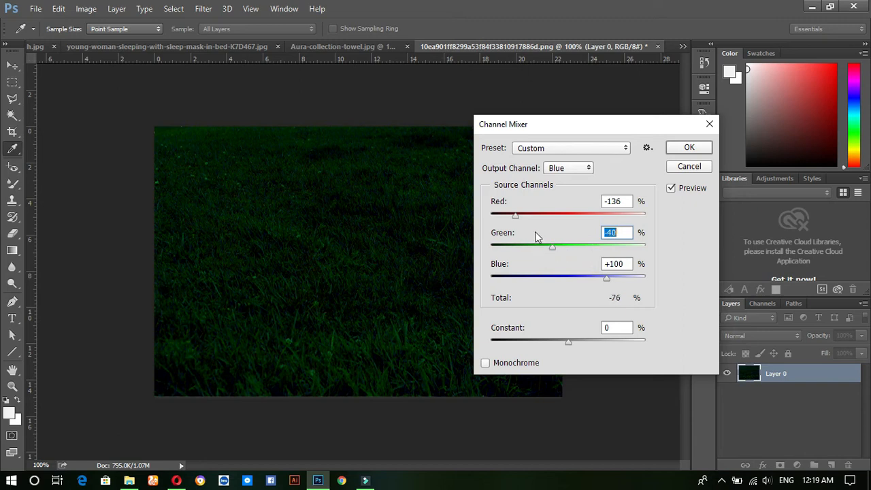
drag(522, 218, 480, 228)
drag(567, 341, 689, 346)
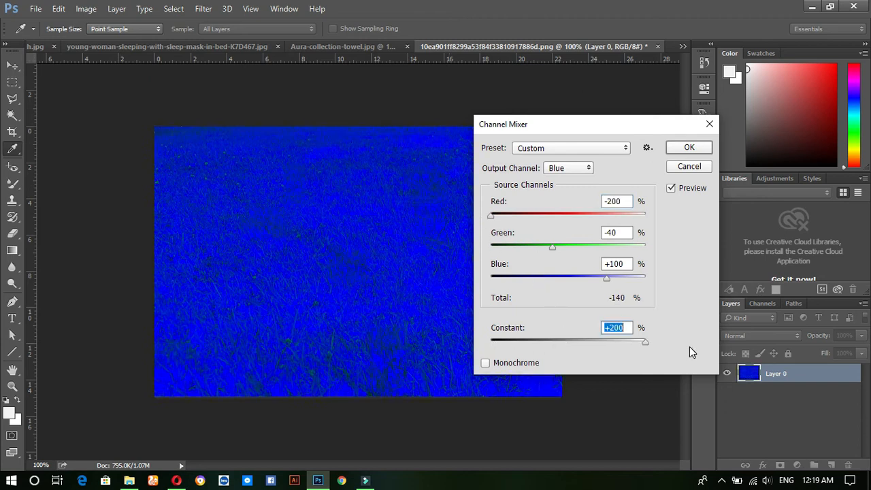
drag(566, 342, 550, 343)
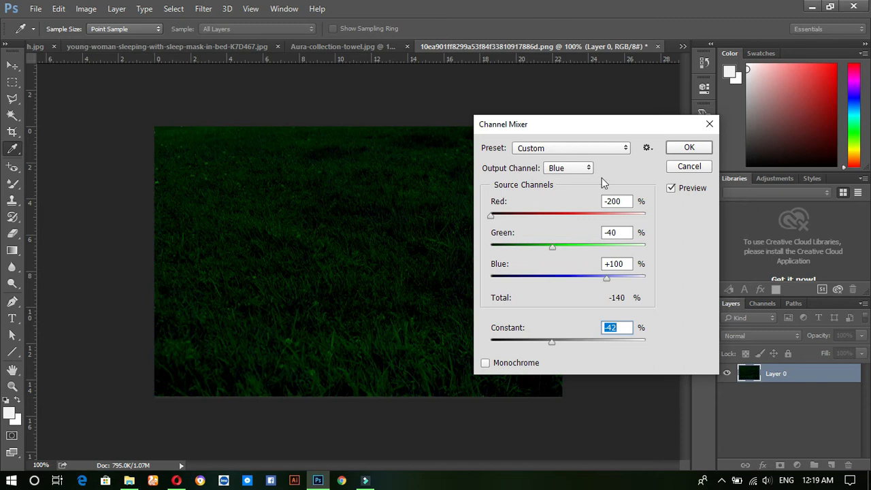
drag(584, 127, 661, 143)
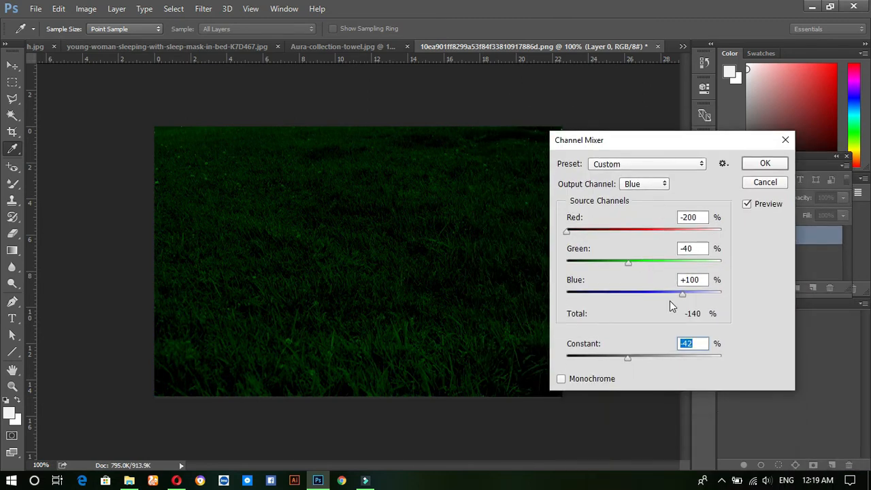
drag(664, 298, 0, 303)
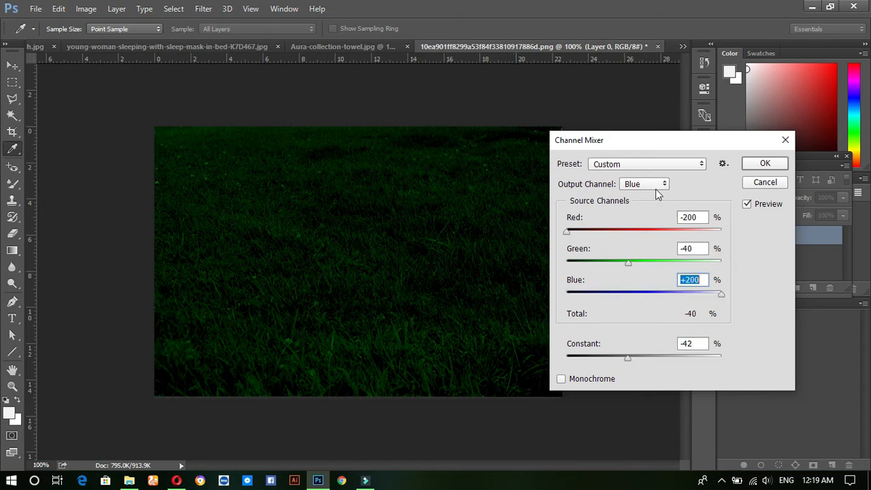
Set the Channel Mixer's Red output to Red -147%, Green +12%, Blue +100% and Constant -17%, and apply the adjustment
click(654, 184)
click(639, 202)
click(631, 230)
drag(631, 230, 586, 231)
drag(628, 260, 649, 260)
click(646, 292)
click(684, 292)
click(684, 357)
drag(672, 355, 635, 355)
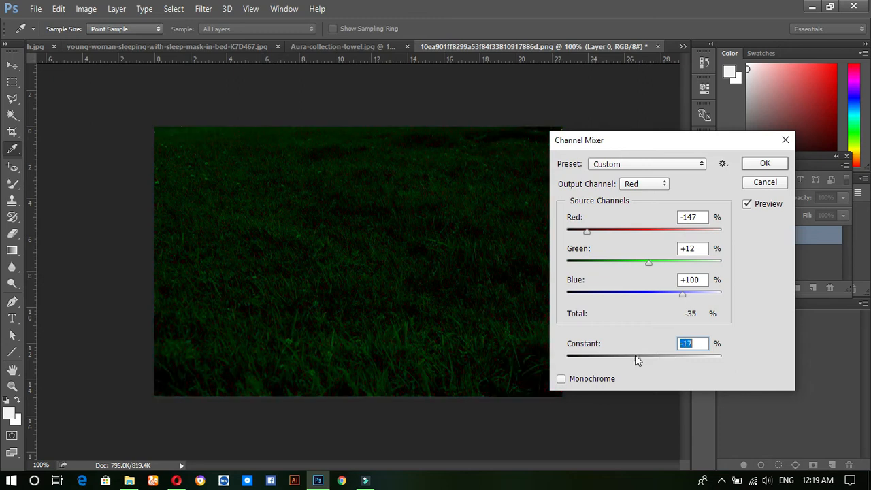
click(766, 166)
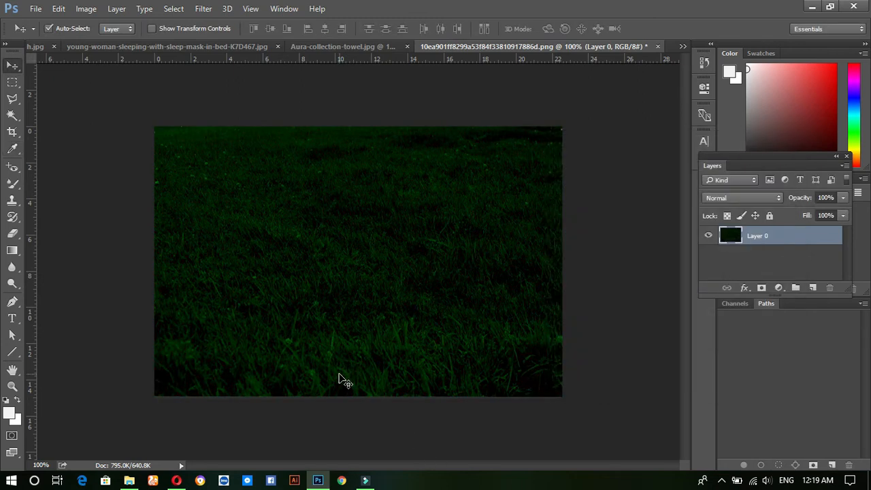
Apply Auto Color to the grass and a midtone Color Balance of -100 cyan-red, +29 magenta-green and -100 yellow-blue
click(87, 9)
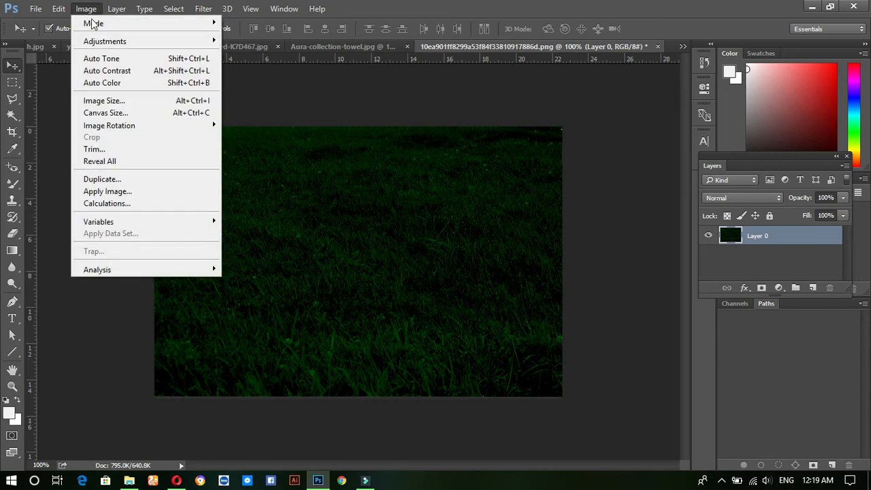
click(111, 82)
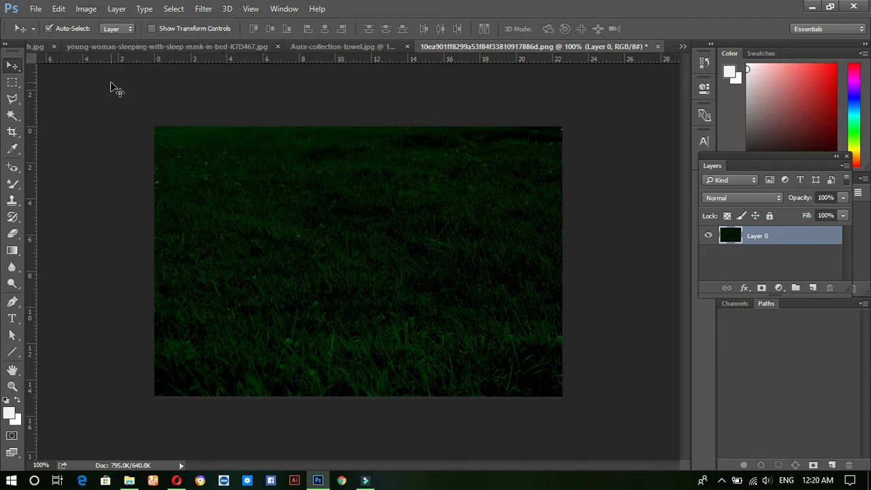
click(90, 9)
mouse_move(105, 41)
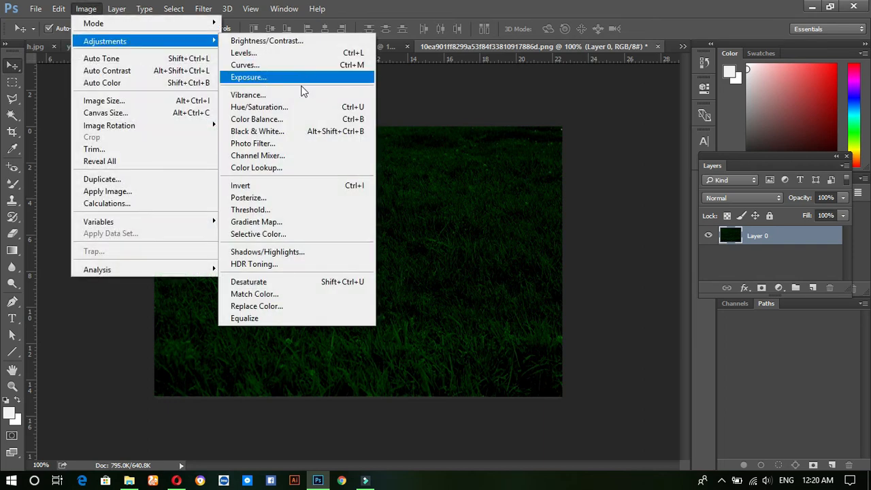
click(284, 121)
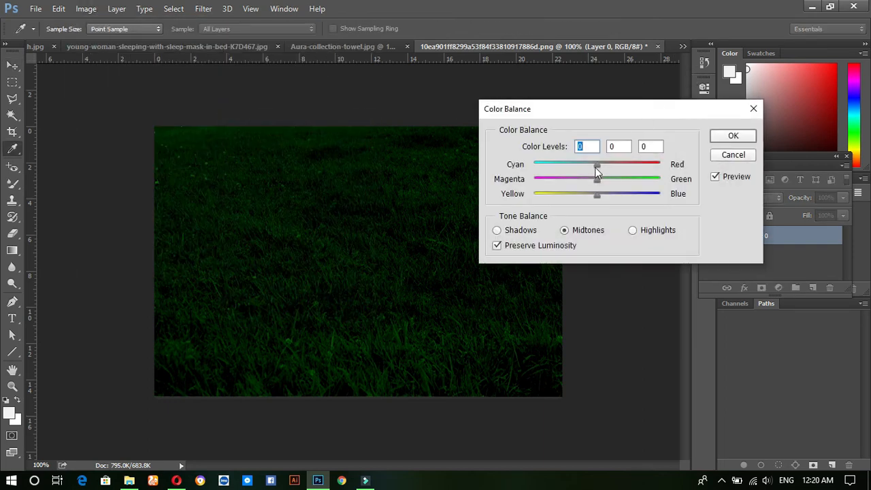
drag(618, 166, 533, 170)
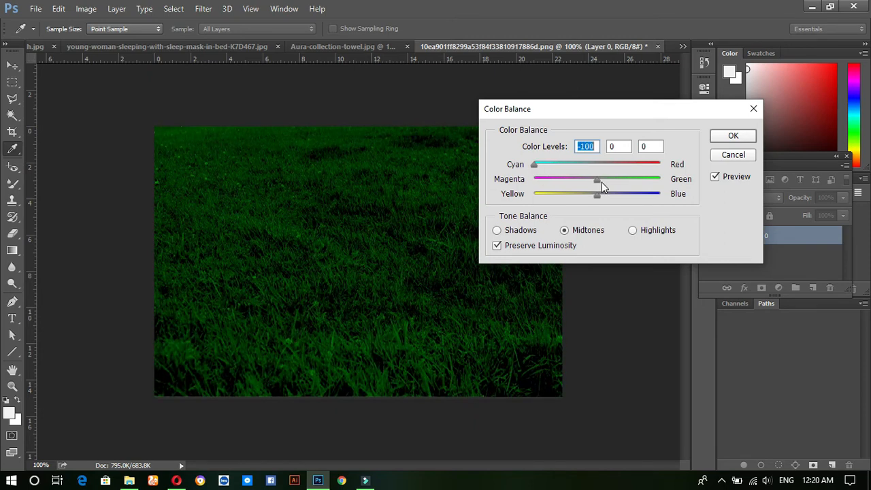
drag(599, 180, 527, 198)
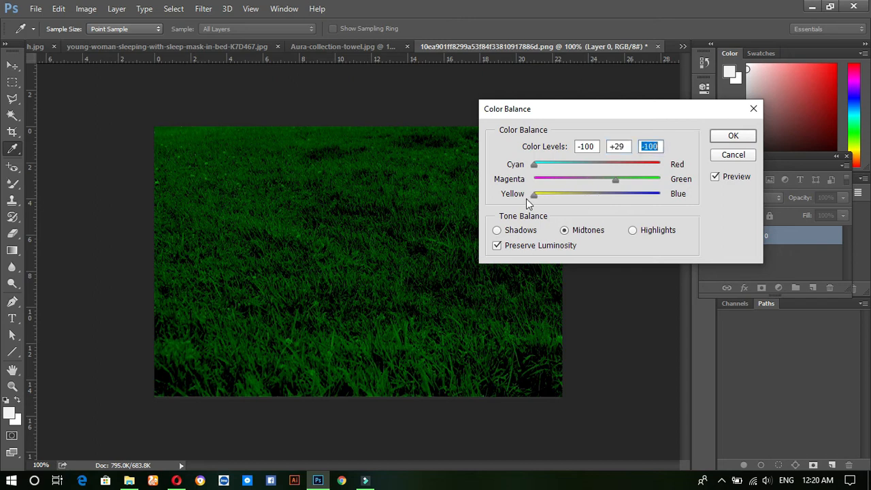
click(732, 136)
key(v)
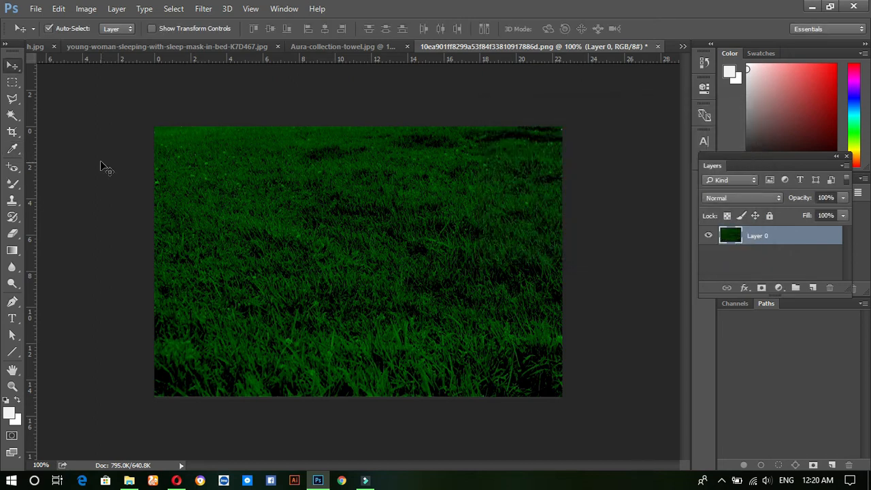
Copy the Shape 1 layer and the tiger cutout from the tiger document into the darkened grass document
click(169, 48)
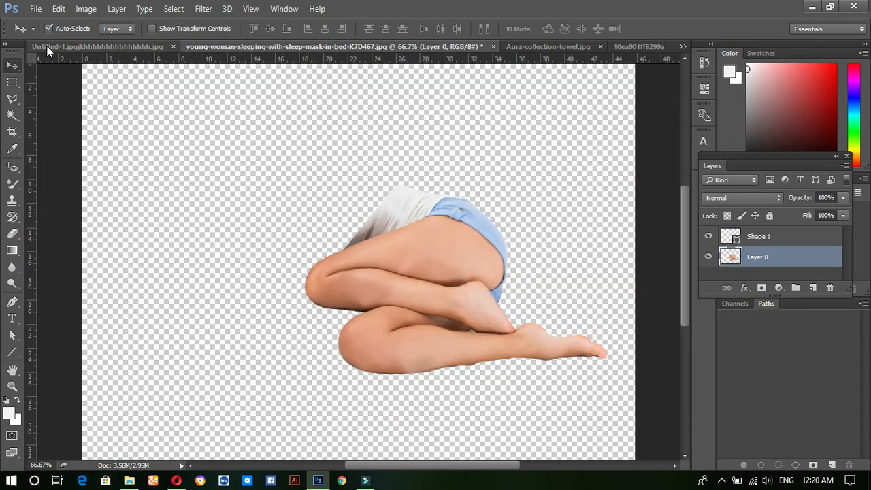
click(47, 45)
drag(376, 258, 353, 247)
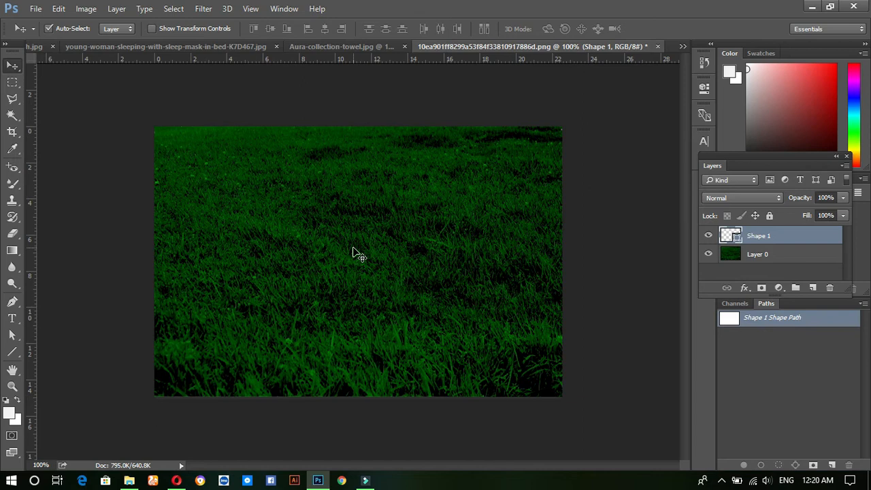
click(33, 48)
drag(334, 252, 359, 241)
drag(321, 281, 306, 244)
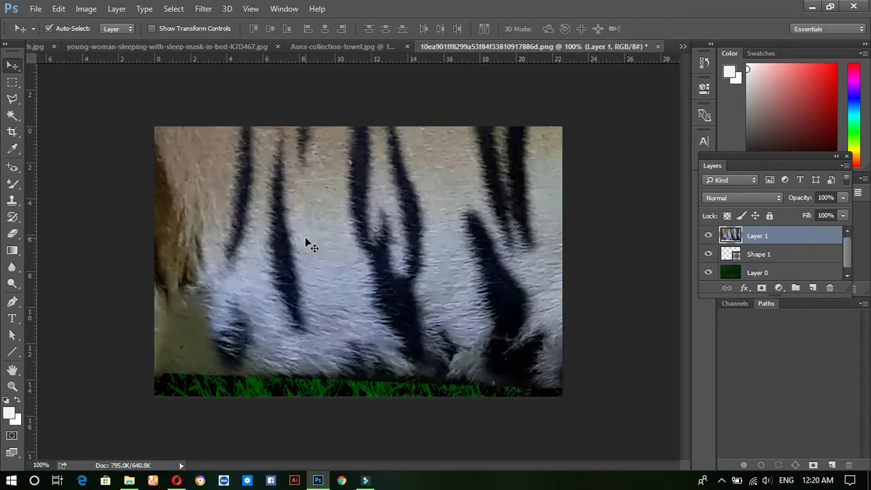
Scale the tiger layer down to about 11.7% with Free Transform so it fits inside the grass image
key(ctrl+t)
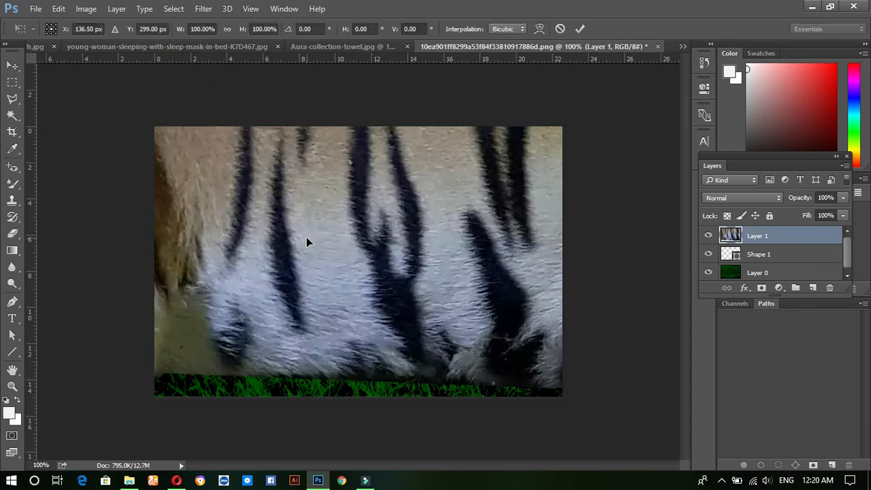
scroll(317, 348, down, 2)
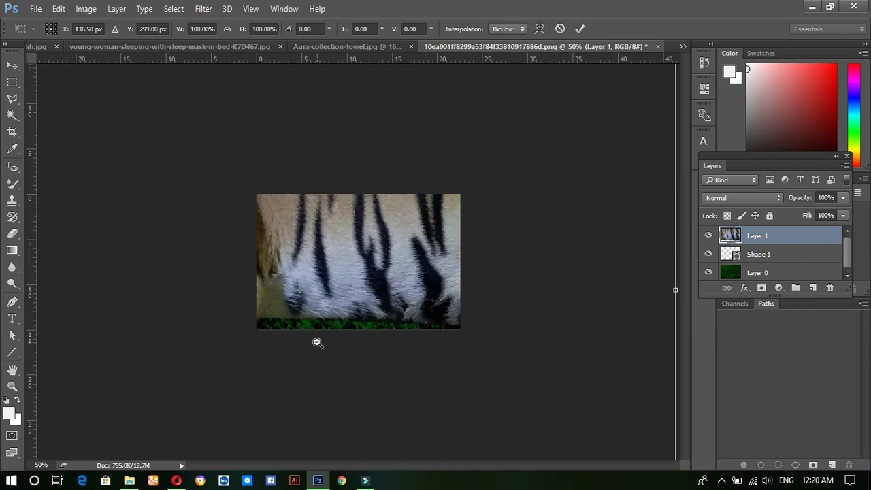
scroll(317, 347, down, 2)
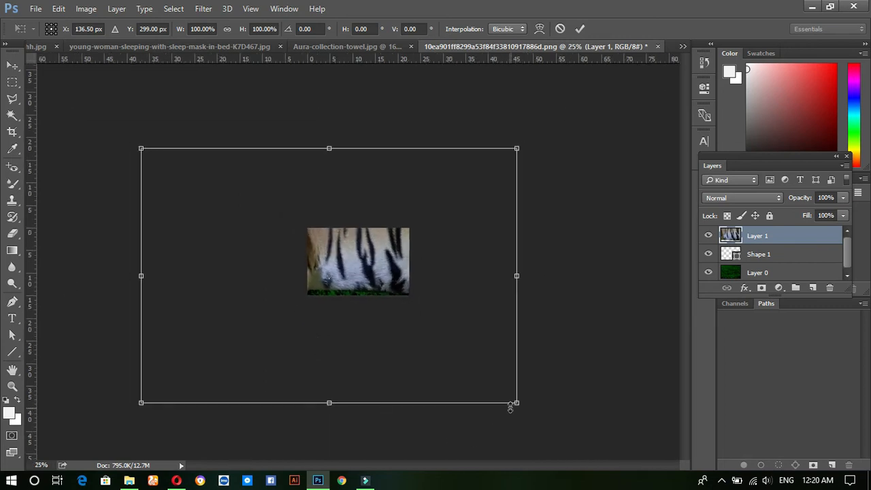
drag(517, 404, 343, 304)
Move the tiger to the upper-left part of the grass, reduce it to about 10.6% and rotate it about 22.4° clockwise
ctrl+click(422, 350)
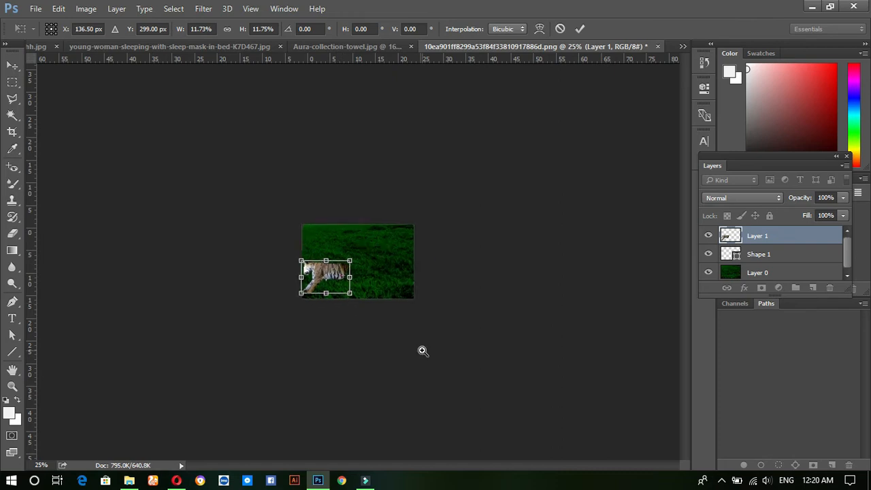
ctrl+click(423, 350)
ctrl+click(422, 350)
ctrl+click(423, 351)
ctrl+click(423, 350)
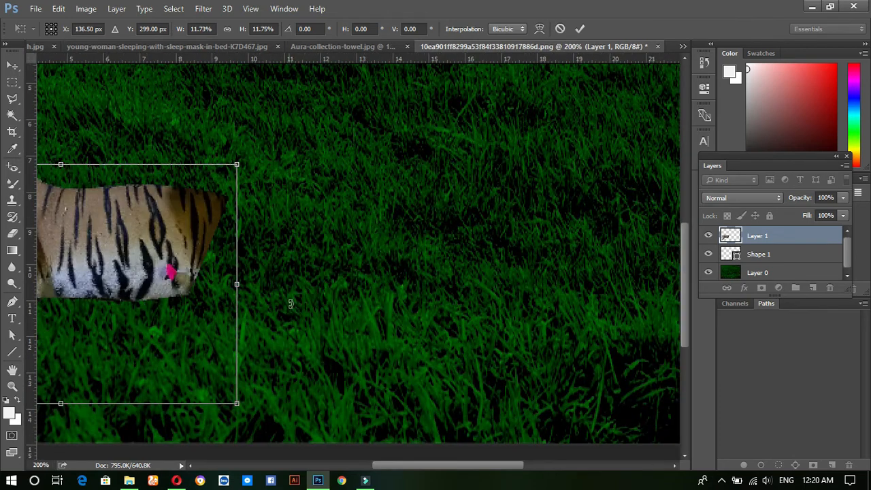
drag(291, 303, 544, 310)
drag(349, 262, 416, 196)
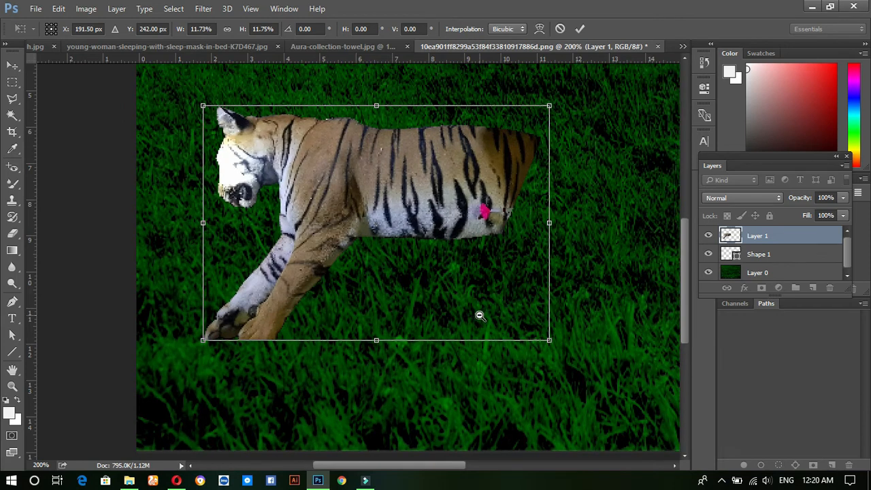
ctrl+alt+click(480, 316)
ctrl+alt+click(476, 307)
drag(326, 274, 346, 242)
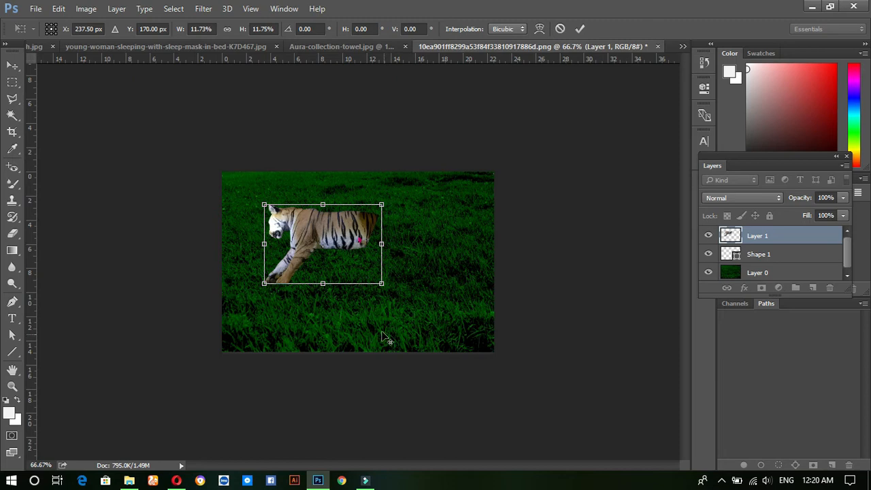
drag(380, 285, 384, 315)
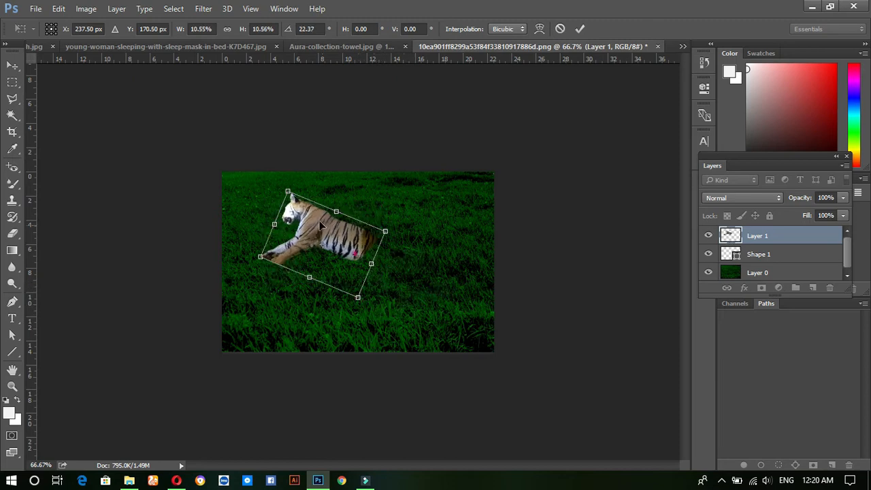
Warp the tiger slightly at its front paws, belly and rear, and apply the transformation
right_click(301, 230)
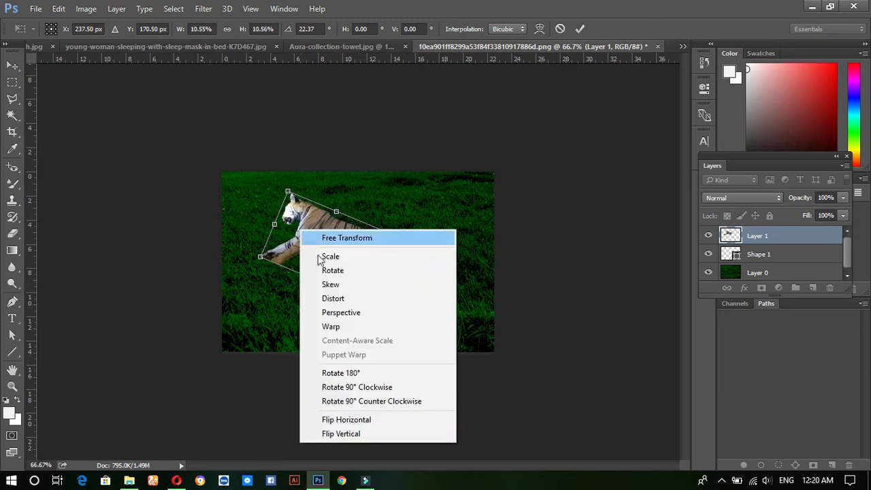
click(330, 327)
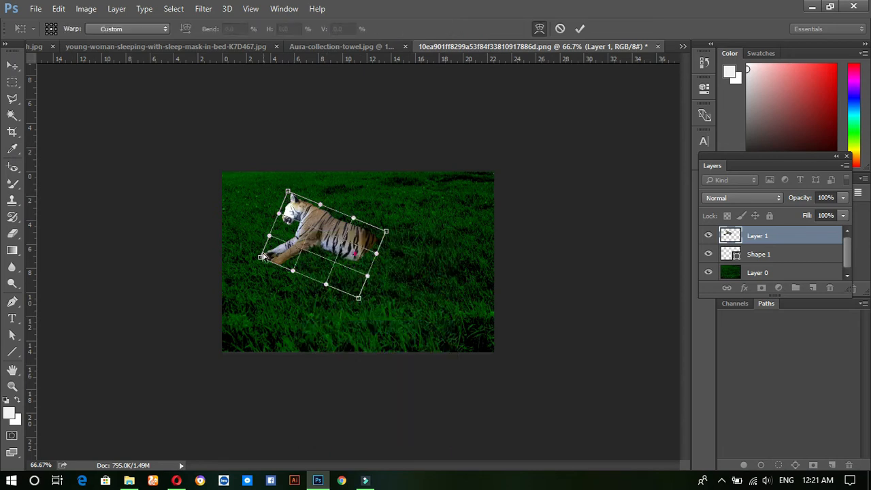
mouse_move(264, 260)
mouse_down()
mouse_move(274, 264)
mouse_move(264, 259)
mouse_up()
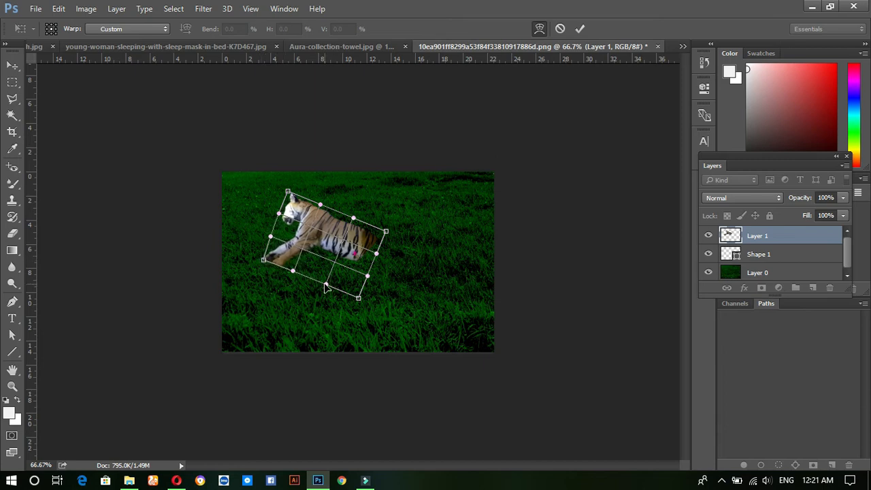
drag(326, 288, 320, 269)
drag(358, 297, 336, 299)
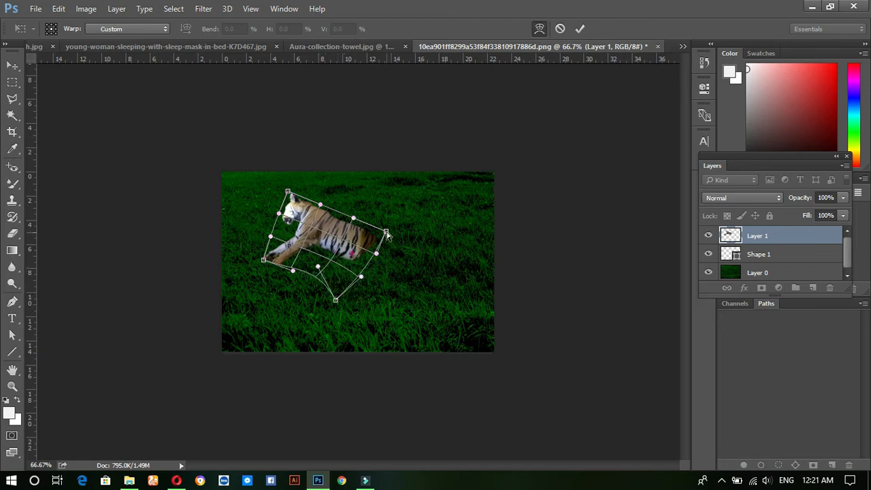
drag(385, 233, 390, 232)
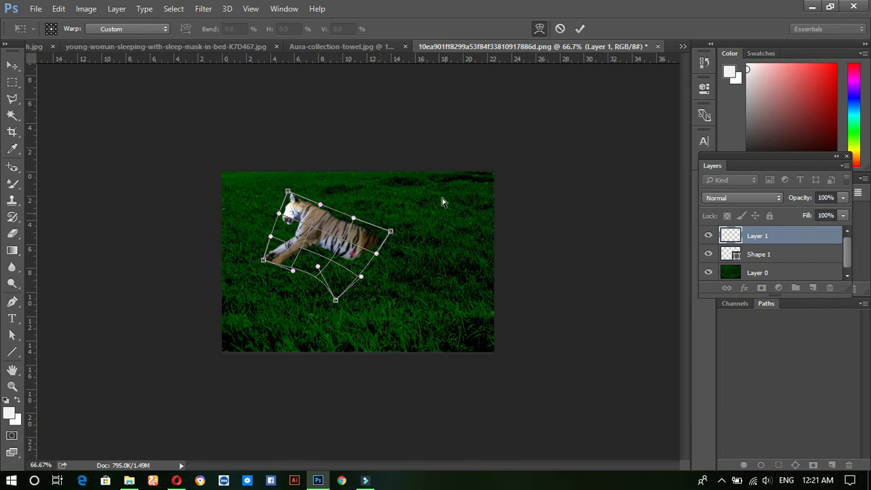
click(580, 29)
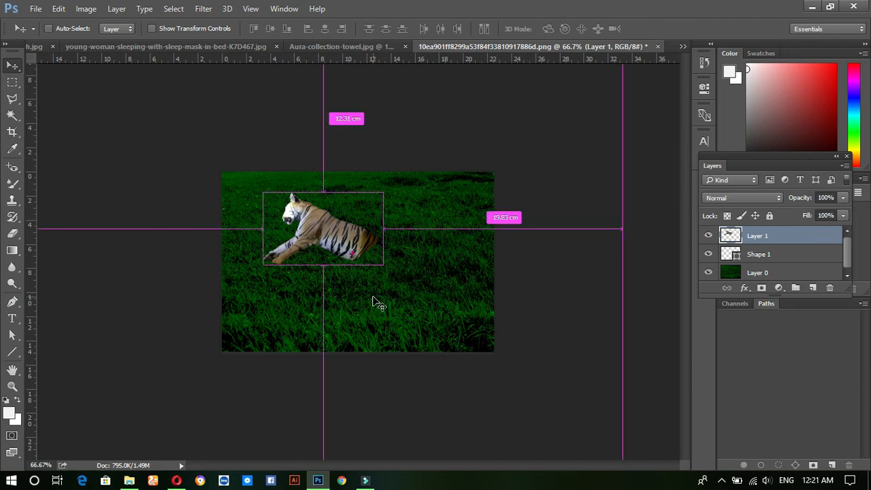
Copy the cut-out lower body from the sleeping woman document into the grass document
key(ctrl+plus)
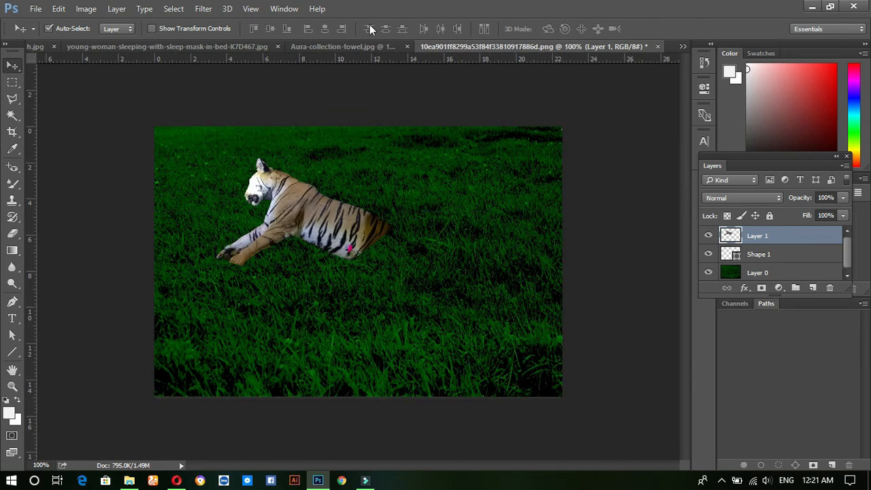
click(223, 45)
mouse_move(396, 247)
mouse_down()
mouse_move(466, 162)
mouse_move(444, 255)
mouse_move(384, 232)
mouse_move(395, 245)
mouse_up()
drag(417, 287, 409, 265)
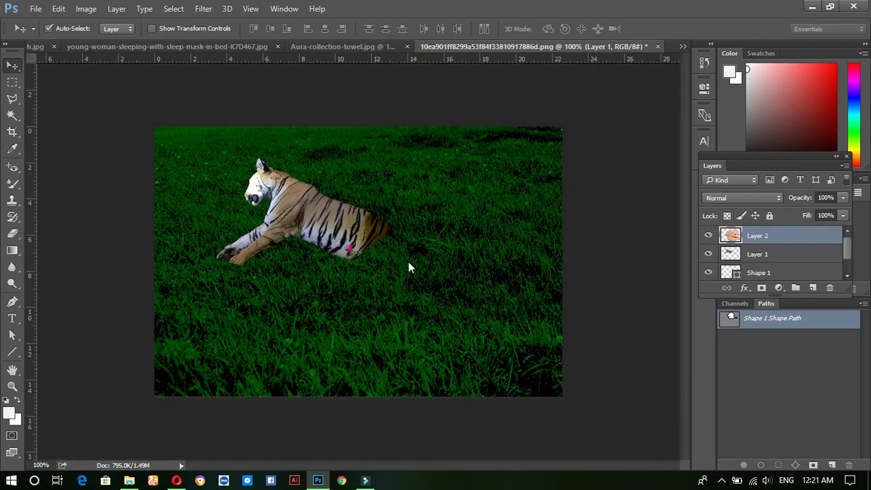
Scale the woman's lower body to about 33.4%, place it against the tiger's rear, and apply the transformation
key(ctrl+t)
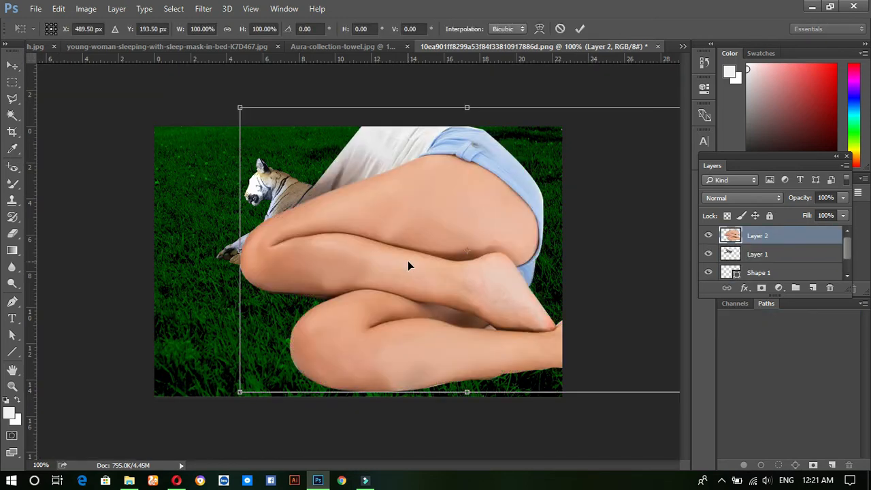
drag(239, 109, 369, 189)
drag(405, 218, 368, 236)
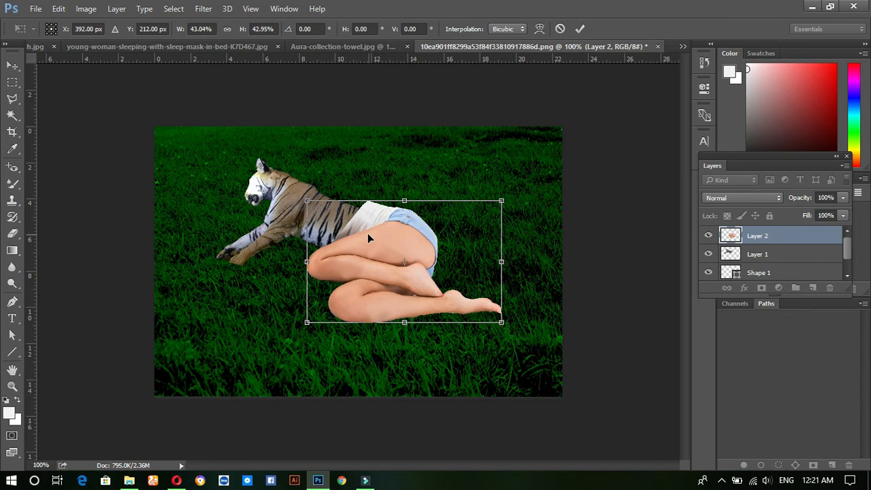
drag(307, 202, 328, 215)
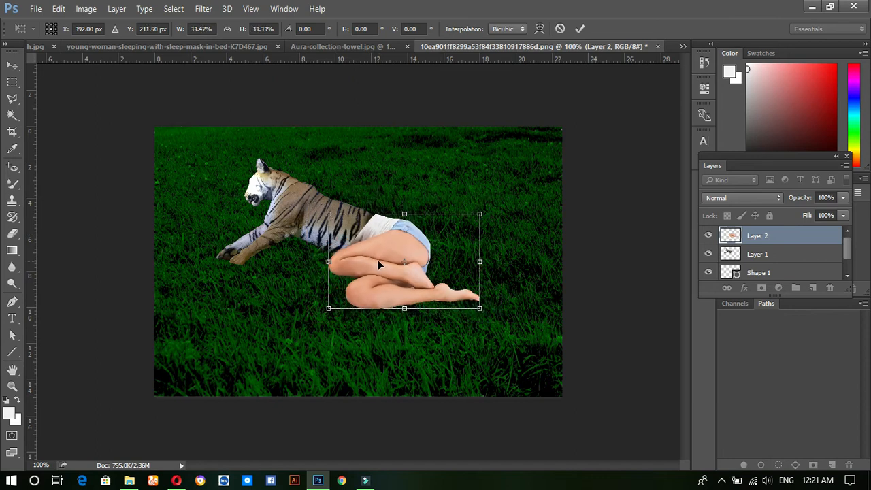
scroll(392, 261, up, 1)
key(Return)
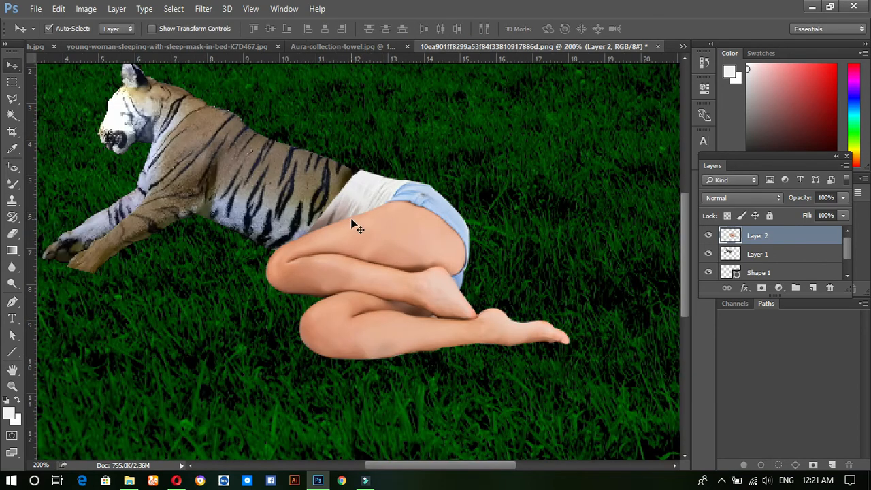
Try to warp the woman's lower body outward at the knees and upward at the waist to fit the tiger
key(ctrl+t)
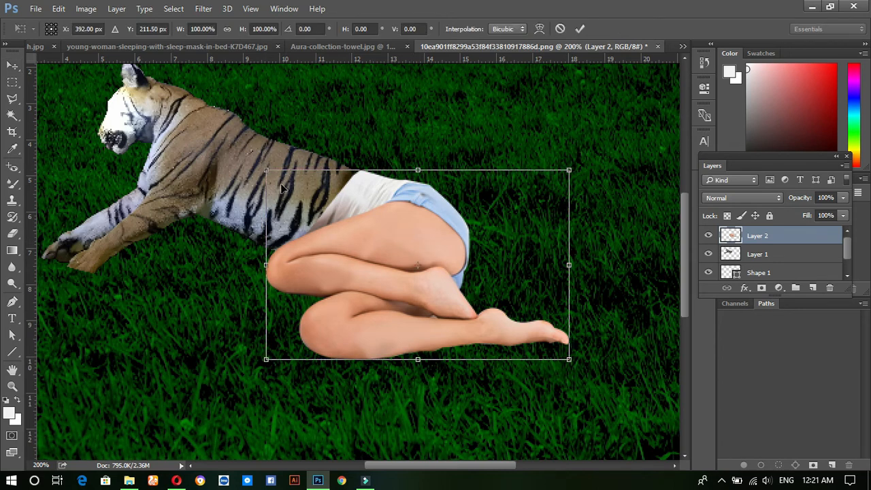
right_click(318, 291)
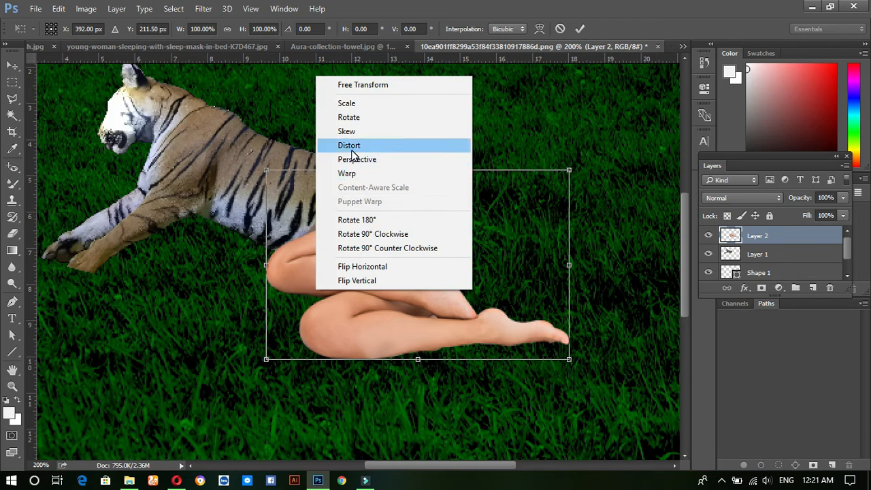
click(347, 174)
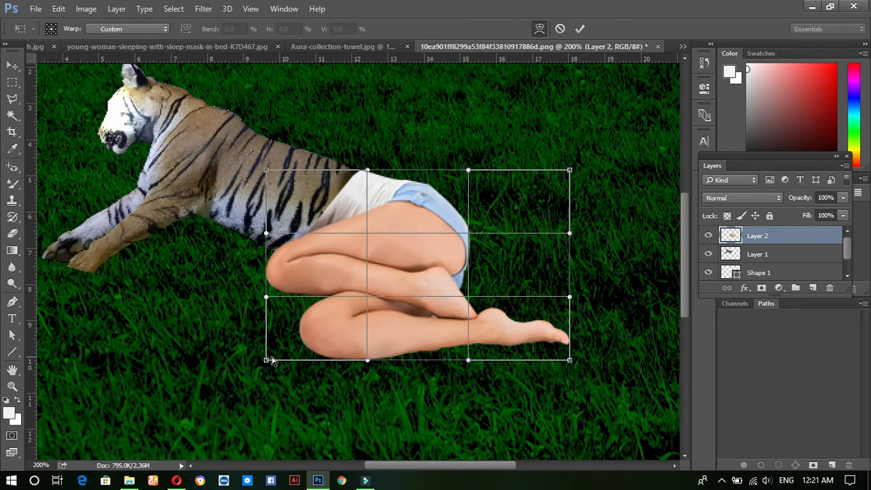
drag(267, 362, 251, 366)
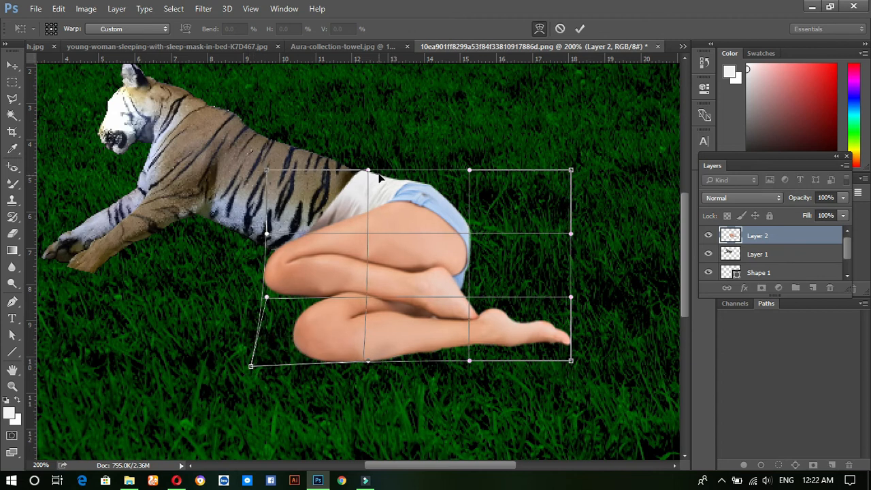
mouse_move(391, 203)
mouse_down()
mouse_move(377, 196)
mouse_move(394, 207)
mouse_up()
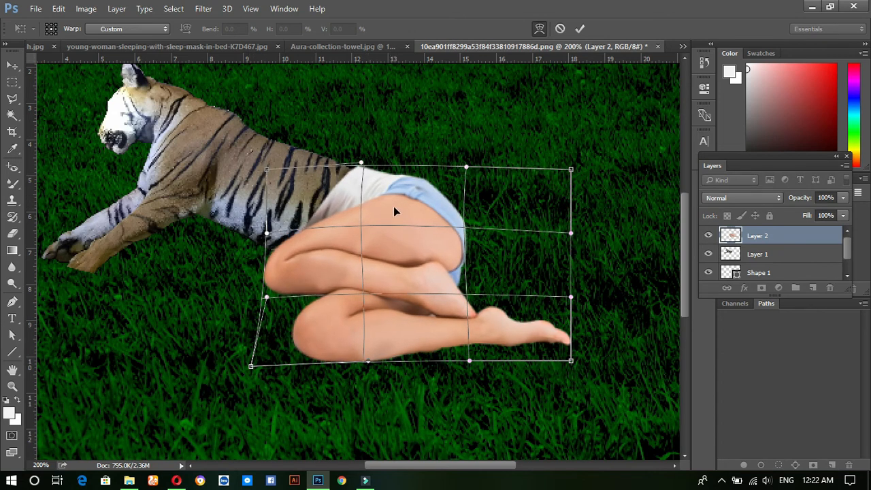
click(580, 29)
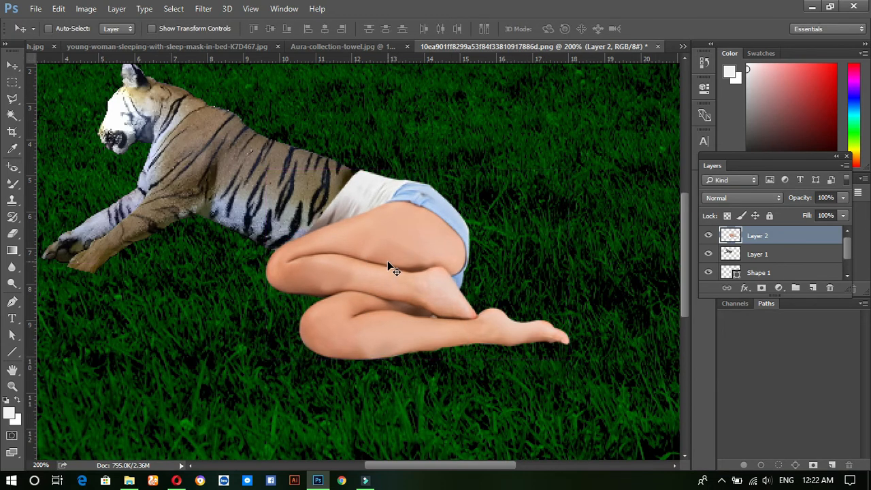
Move the woman's lower body to about X 370 px, Y 201.5 px so its waist overlaps the tiger's rear
key(ctrl+t)
drag(396, 253, 367, 249)
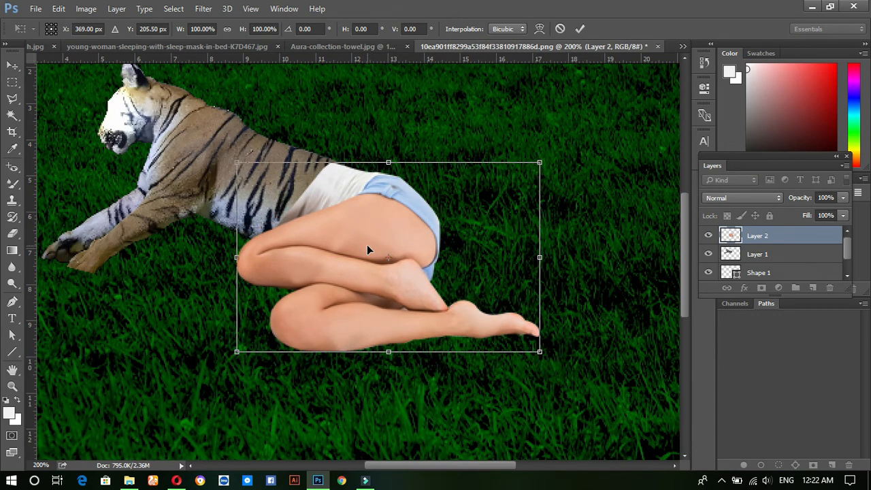
click(581, 29)
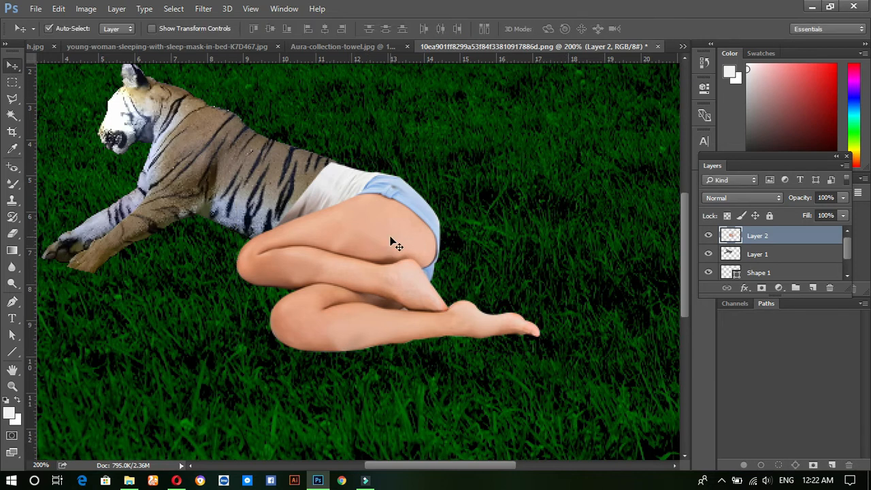
drag(344, 198, 346, 193)
key(ctrl+t)
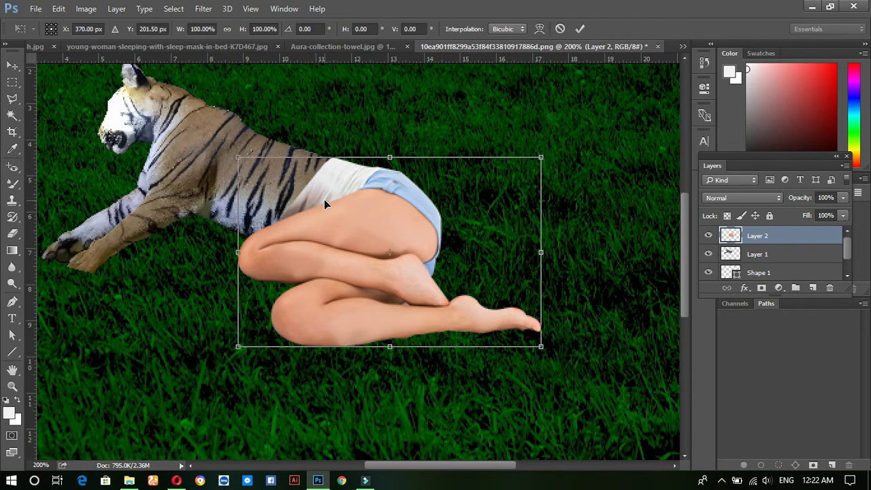
scroll(324, 199, up, 1)
key(Return)
Warp the woman's lower body, nudging the waist toward the tiger and bending the extended foot downward, and apply the warp
key(ctrl+t)
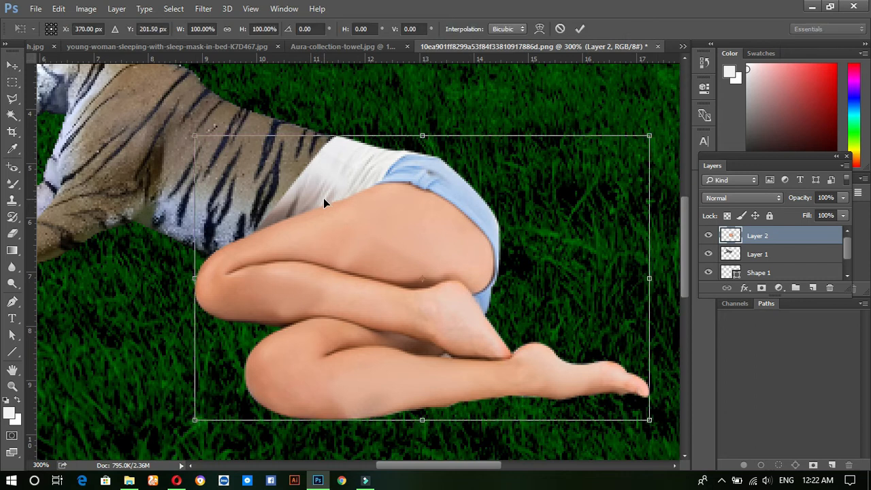
right_click(324, 198)
click(363, 297)
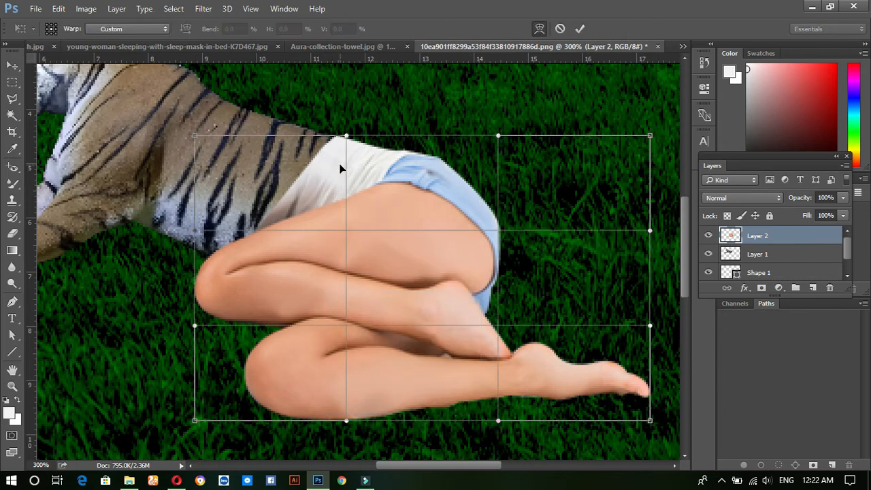
drag(347, 140, 331, 140)
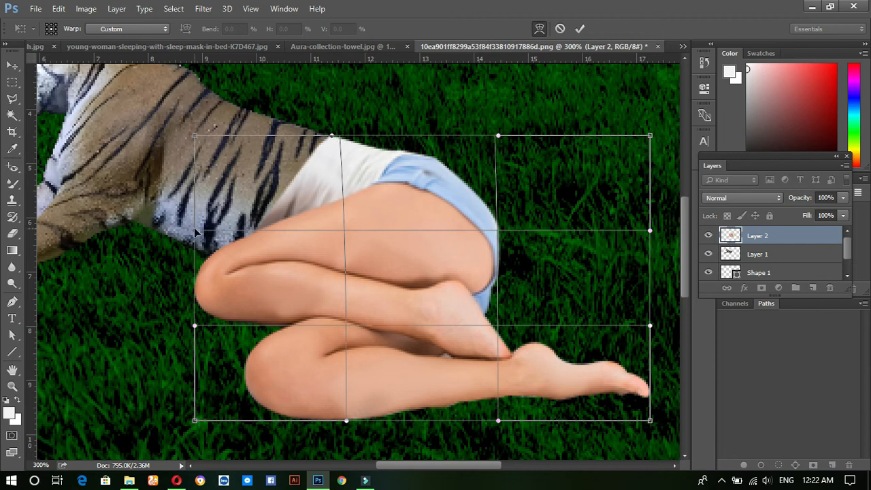
mouse_move(193, 233)
mouse_down()
mouse_move(188, 268)
mouse_move(191, 242)
mouse_up()
mouse_move(195, 423)
mouse_down()
mouse_move(209, 416)
mouse_move(198, 422)
mouse_up()
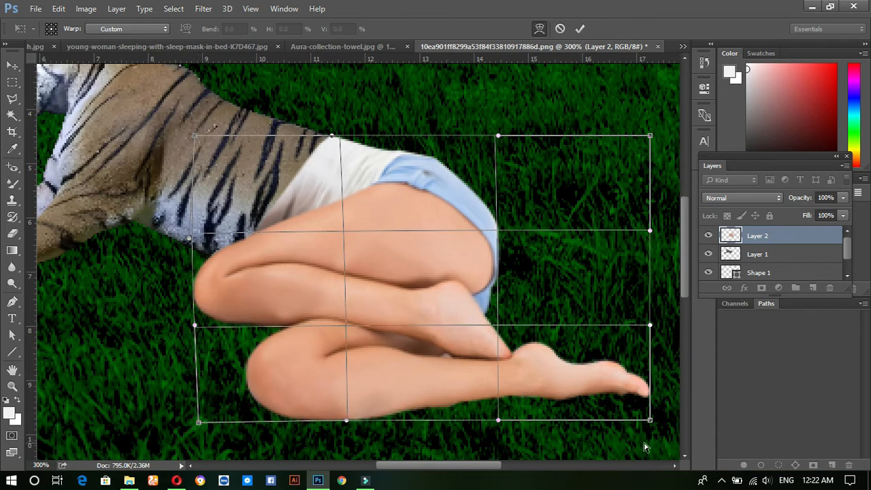
drag(649, 422, 642, 459)
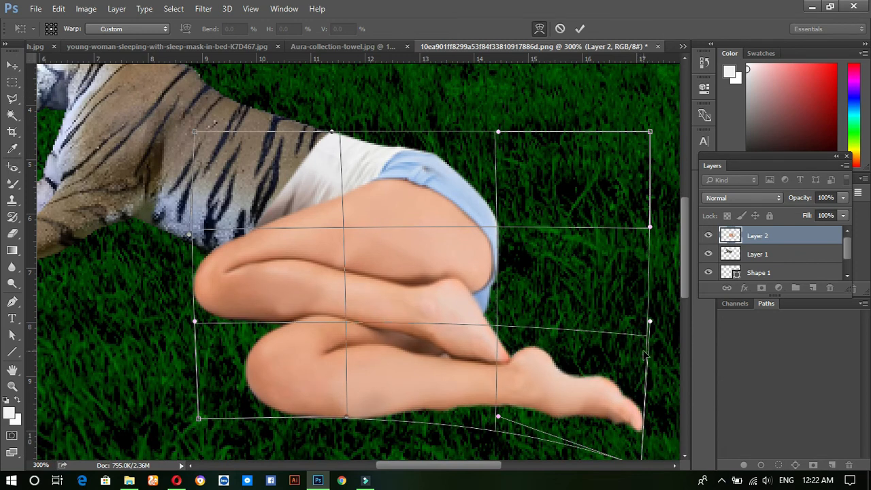
scroll(612, 360, down, 3)
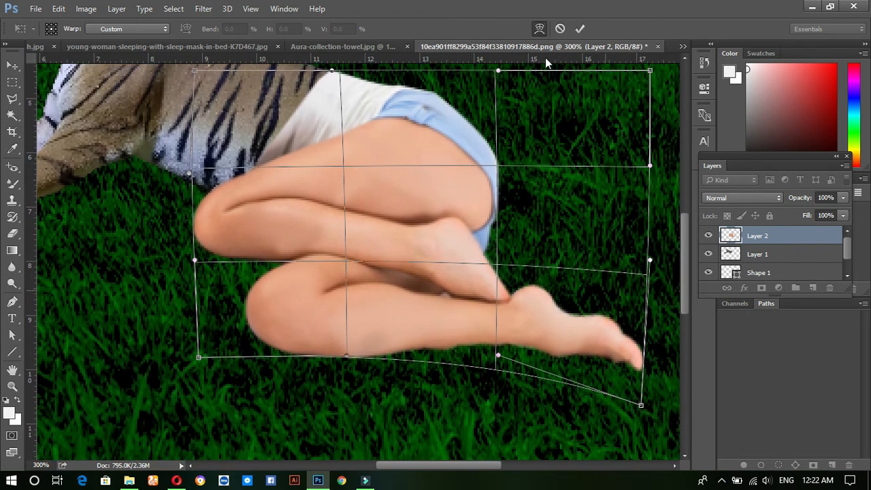
click(582, 28)
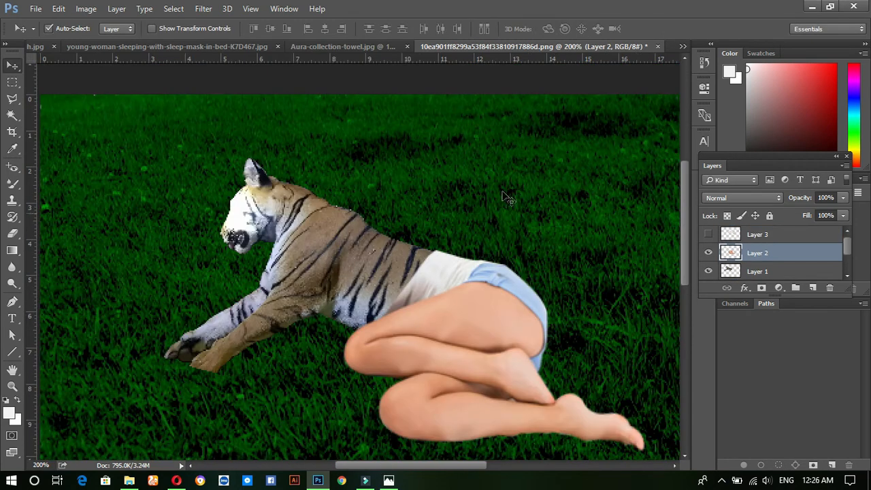
Copy the cut-out towel from the Aura-collection-towel document into the grass document
click(377, 48)
drag(374, 264, 464, 198)
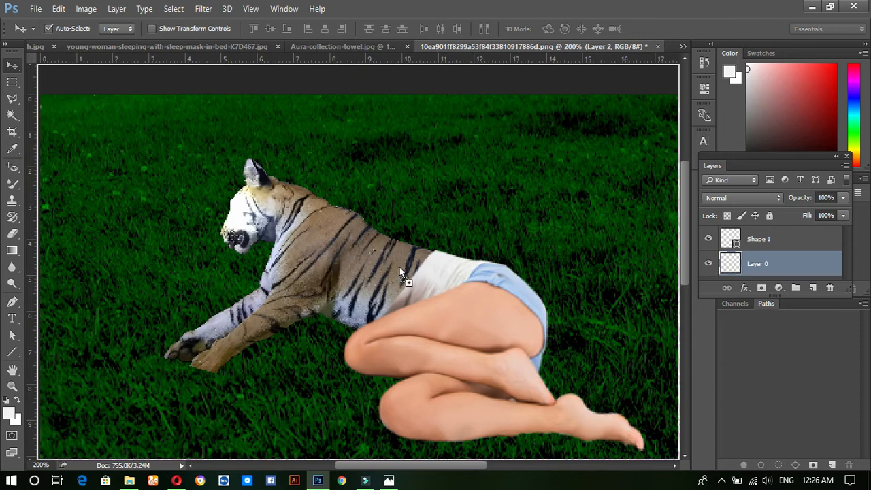
drag(400, 267, 399, 266)
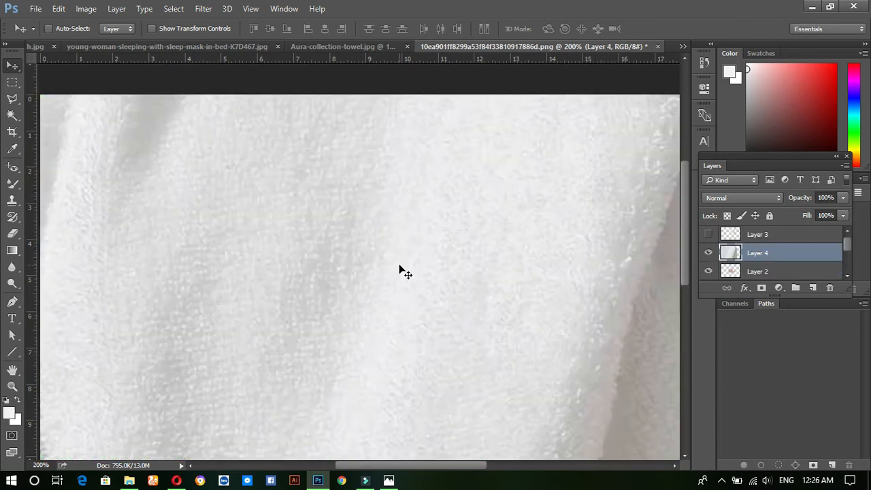
Scale the towel to about 12.9% and place it over the tiger's rear at about X 282.5 px, Y 201.5 px
key(ctrl+minus)
key(ctrl+minus)
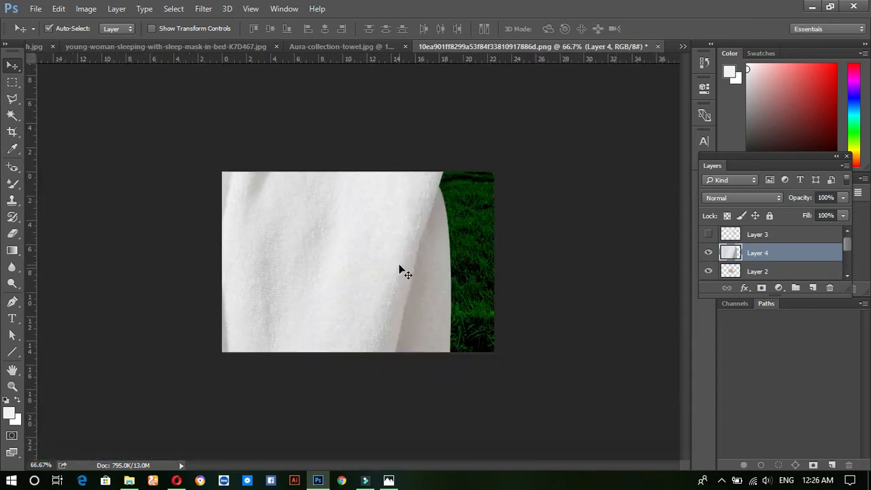
key(ctrl+t)
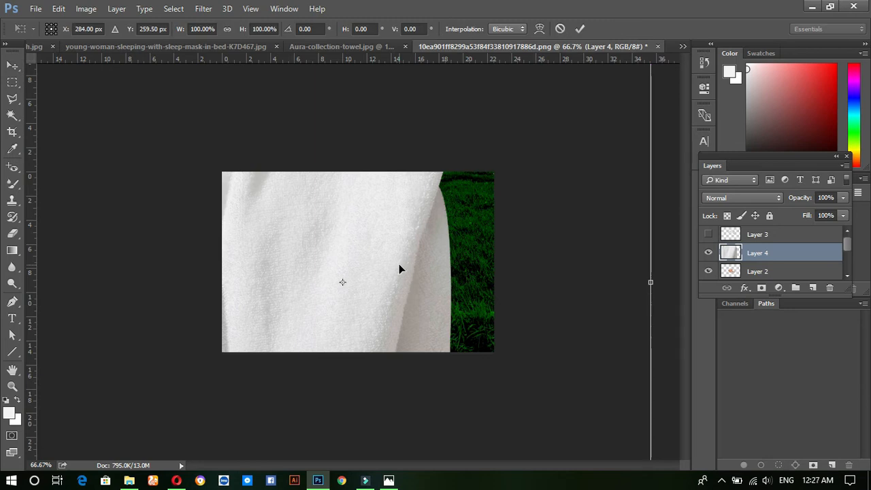
key(ctrl+minus)
key(ctrl+minus)
key(ctrl+minus)
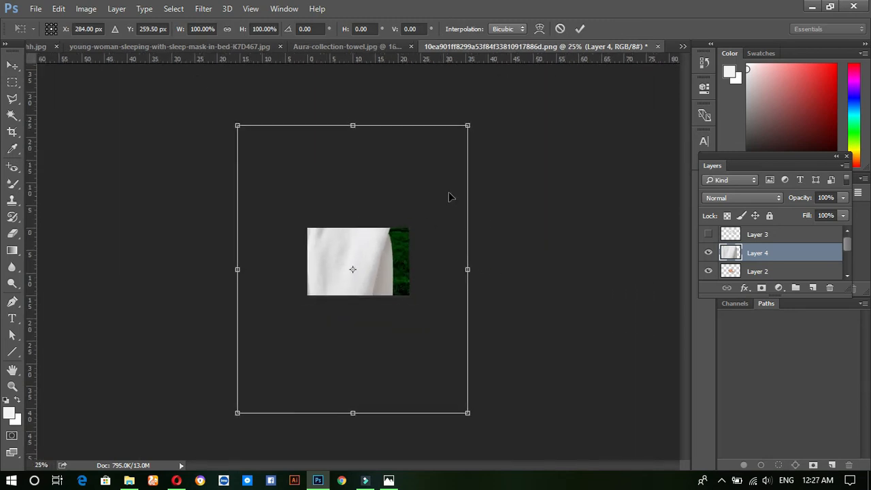
drag(468, 125, 368, 251)
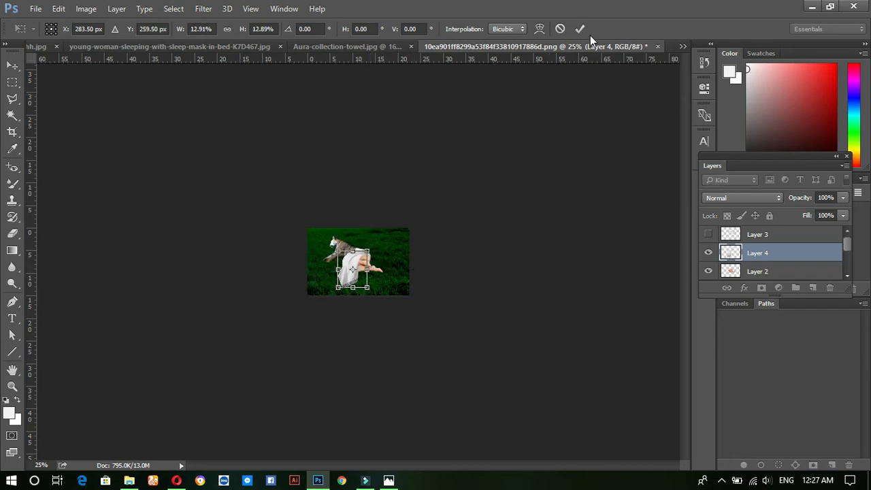
ctrl+click(396, 235)
ctrl+click(397, 234)
ctrl+click(396, 234)
ctrl+click(396, 234)
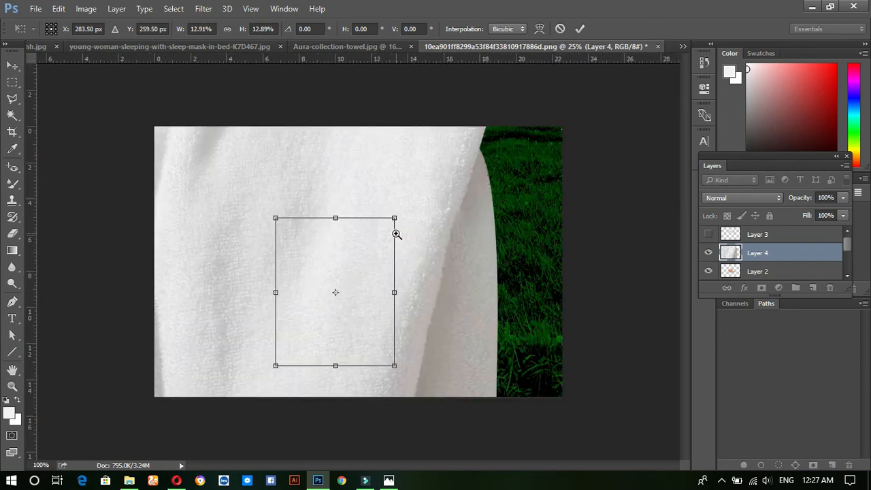
ctrl+click(396, 235)
drag(316, 264, 295, 181)
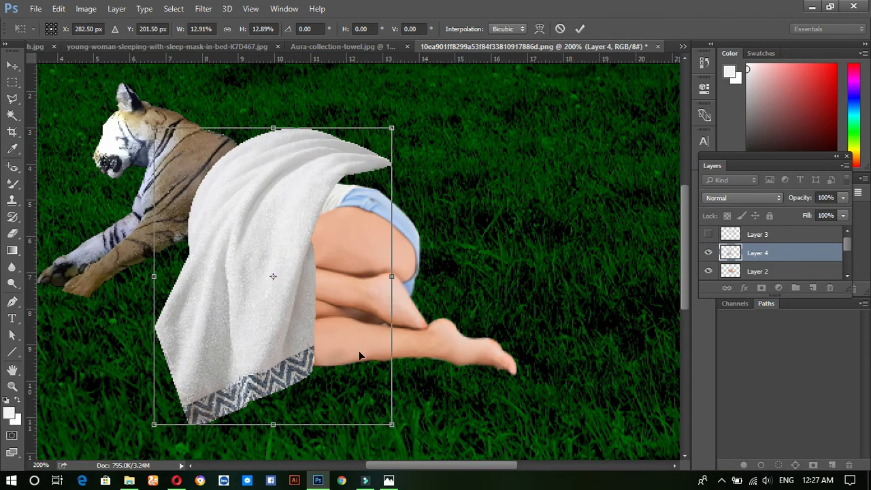
Reduce the towel to about 9.1%, rotate it 26° over the tiger's back and the woman's waist, and apply the transformation
ctrl+alt+click(406, 375)
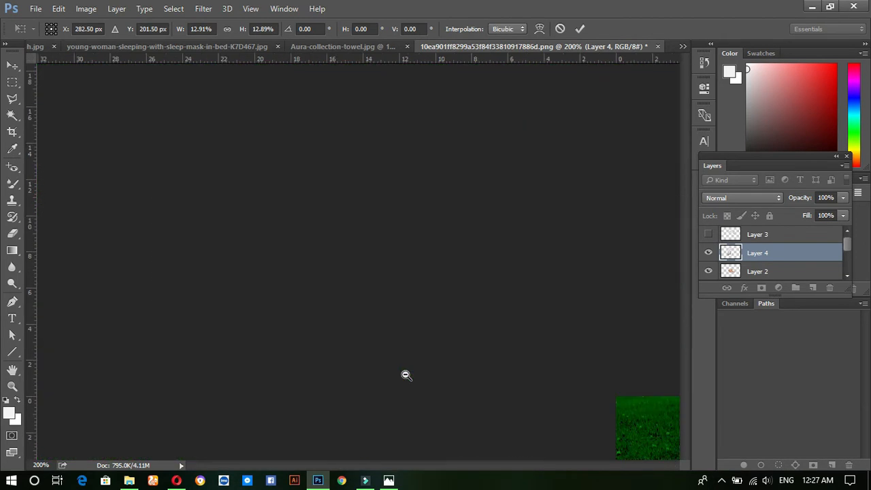
drag(393, 330, 346, 269)
drag(474, 177, 479, 245)
drag(351, 238, 360, 233)
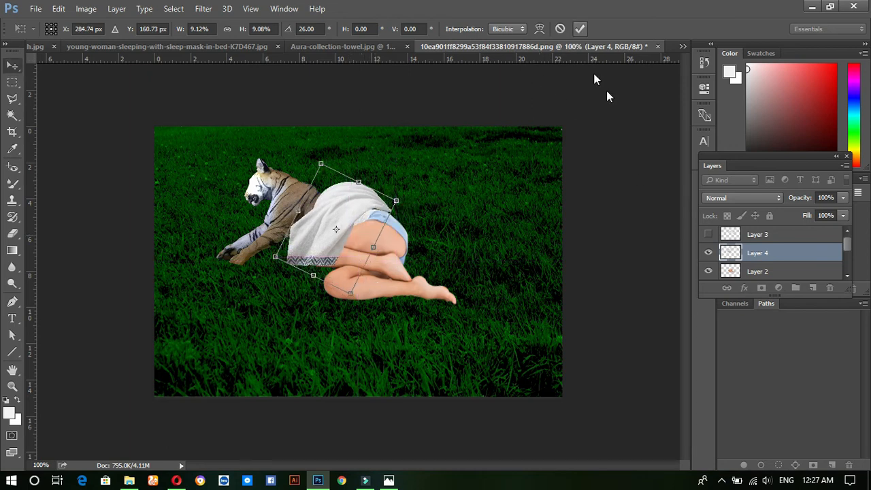
key(Return)
Place the towel layer beneath the lower body layer and shift the towel over the join between tiger and waist
drag(801, 278, 800, 244)
drag(359, 204, 348, 208)
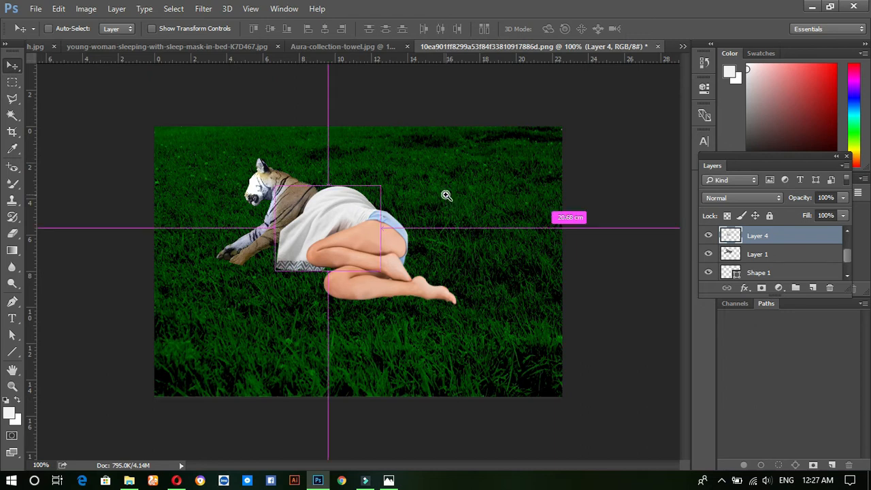
ctrl+click(446, 195)
click(446, 195)
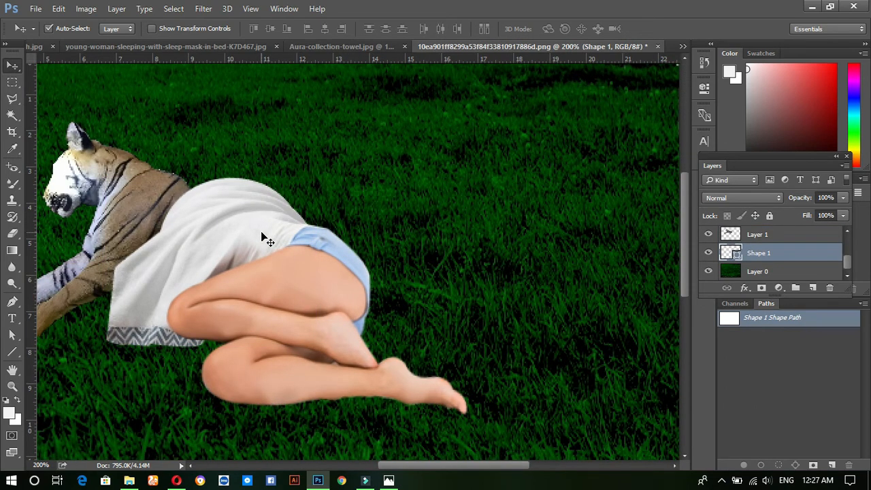
mouse_move(254, 216)
mouse_down()
mouse_move(237, 206)
mouse_move(232, 226)
mouse_move(250, 224)
mouse_up()
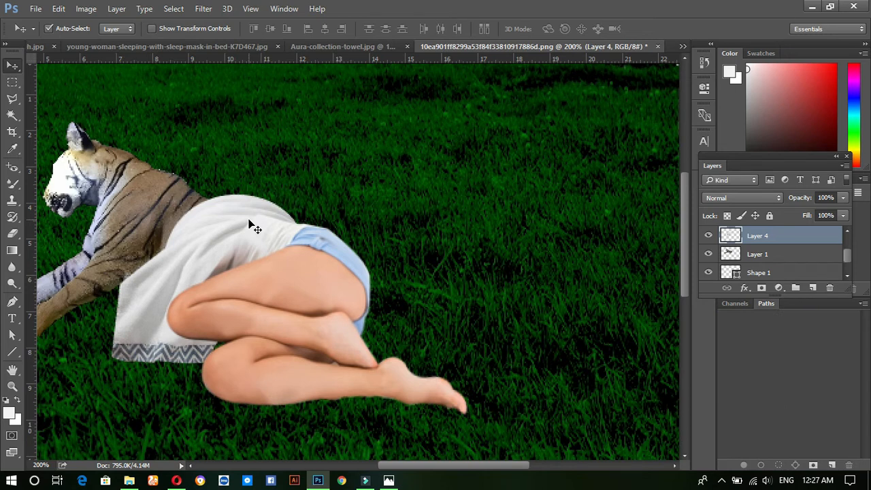
Try to erase the towel layer near the woman's waist, and undo the stroke
click(15, 234)
drag(254, 224, 243, 235)
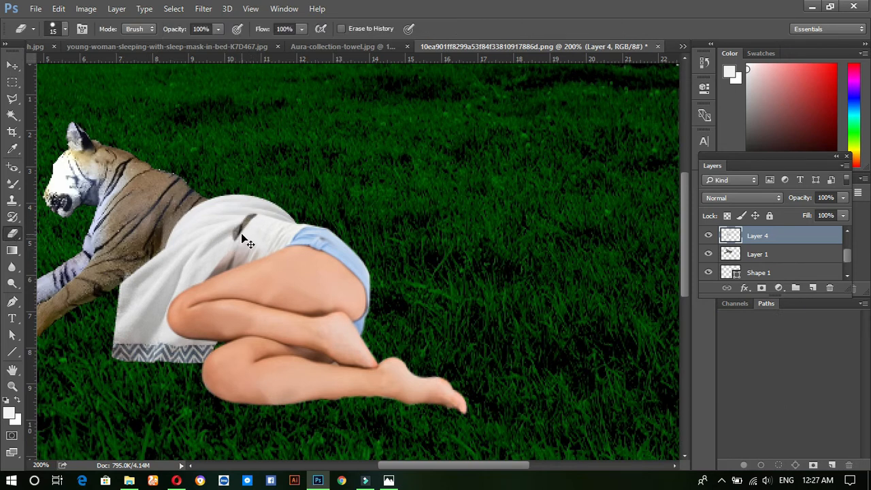
key(ctrl+z)
Erase part of the white shirt above the thigh on the lower body layer with the 15 px Eraser
click(743, 256)
scroll(762, 245, up, 1)
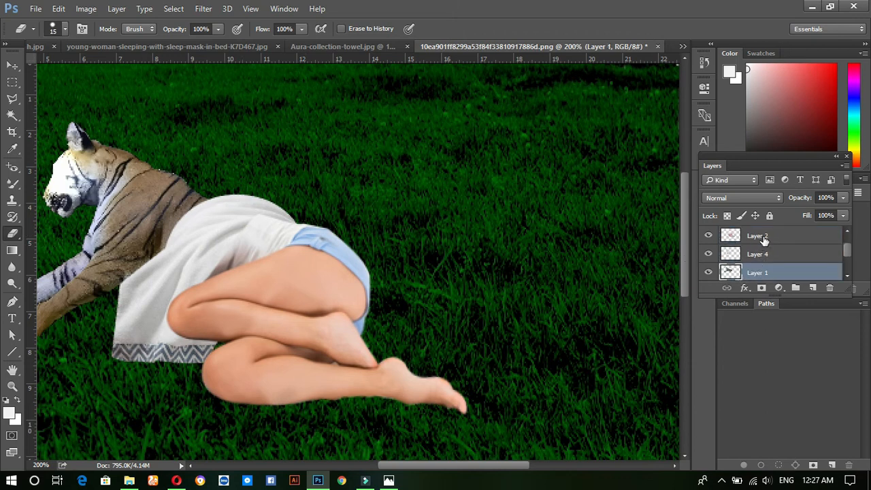
click(764, 238)
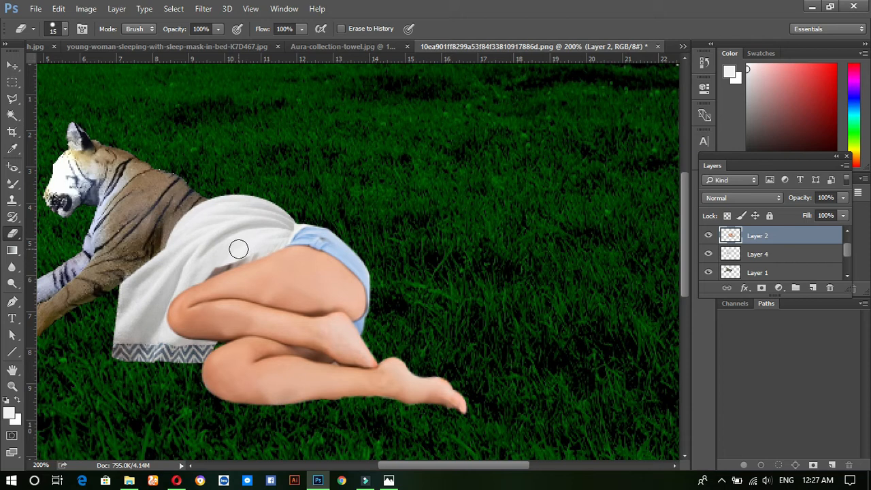
scroll(238, 250, up, 2)
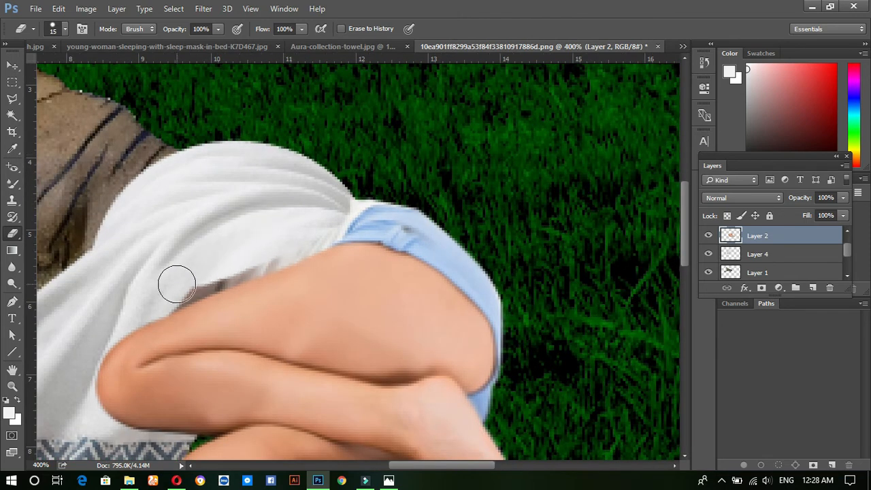
Select the leftover shirt with the Polygonal Lasso, following the thigh and shorts waistband and looping around over the towel
click(13, 100)
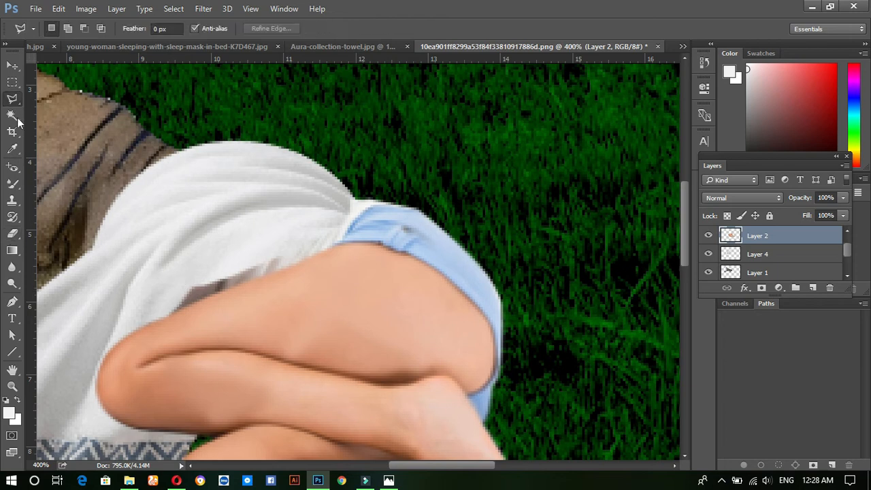
click(198, 295)
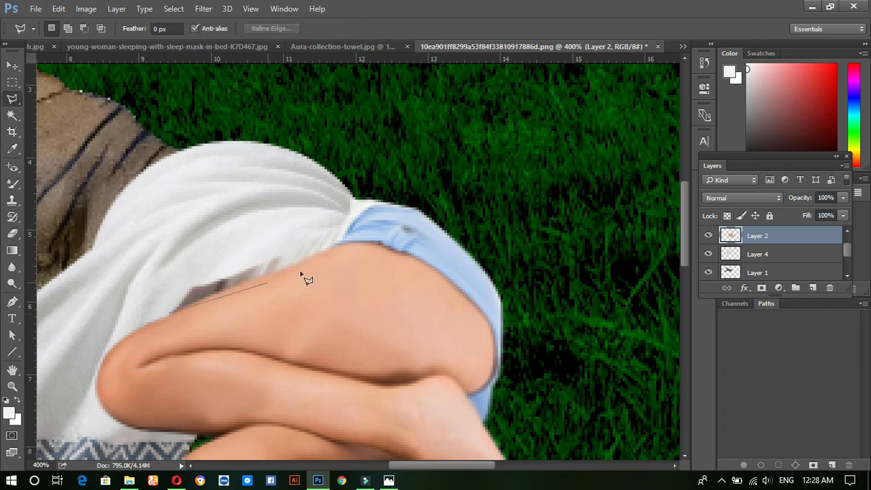
click(341, 242)
click(398, 199)
click(373, 124)
click(306, 109)
click(251, 105)
click(178, 151)
click(143, 223)
click(141, 264)
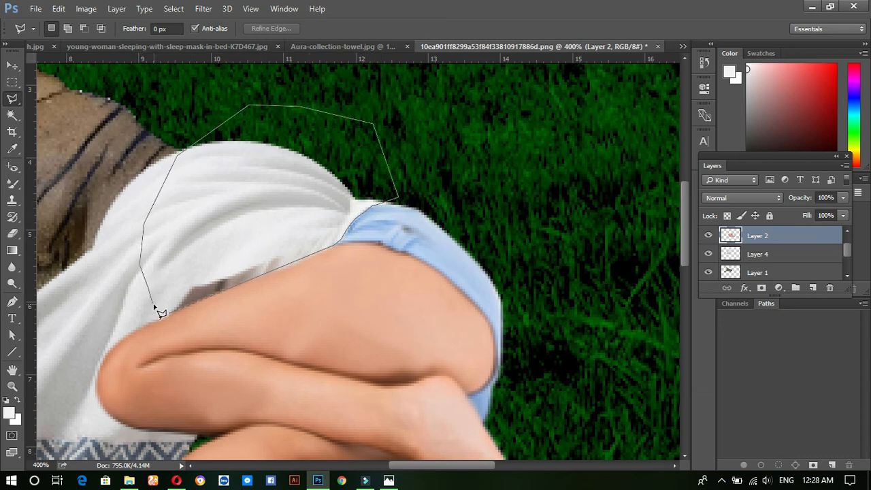
double_click(156, 307)
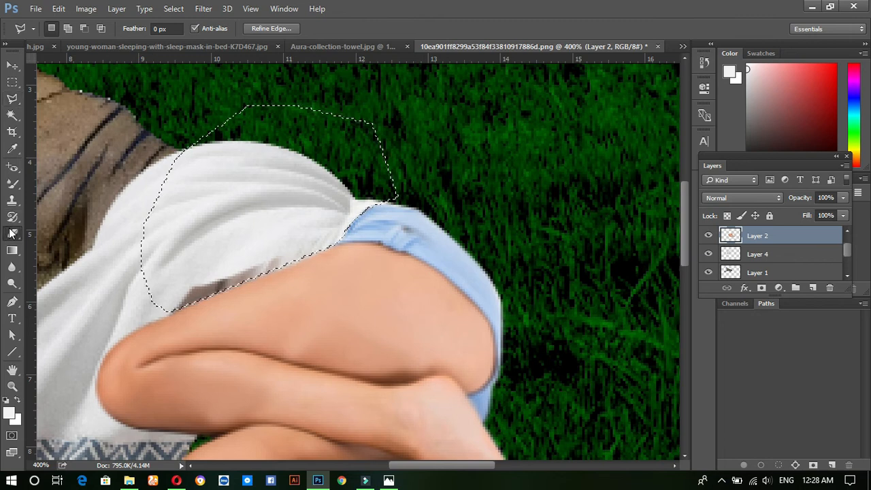
Erase the leftover shirt inside the selection on the lower body layer, and clear the selection
click(11, 233)
mouse_move(151, 286)
mouse_down()
mouse_move(164, 298)
mouse_move(225, 285)
mouse_move(294, 249)
mouse_move(361, 197)
mouse_move(384, 154)
mouse_up()
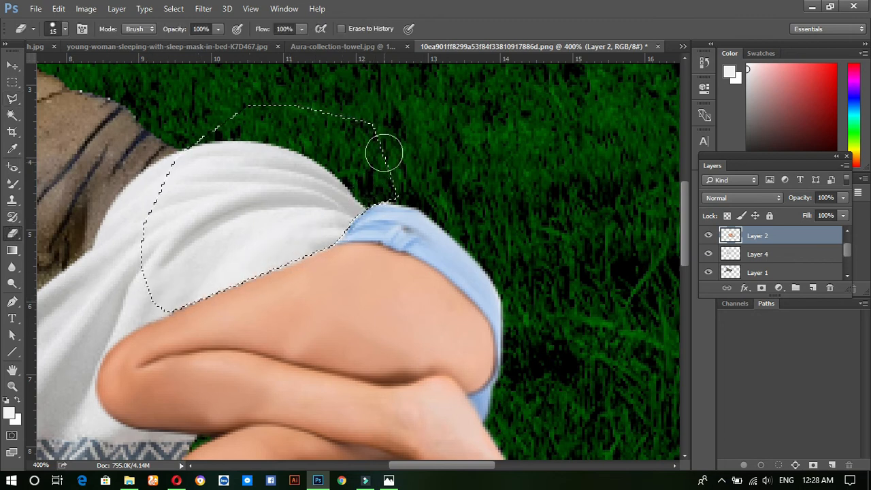
click(12, 66)
key(ctrl+d)
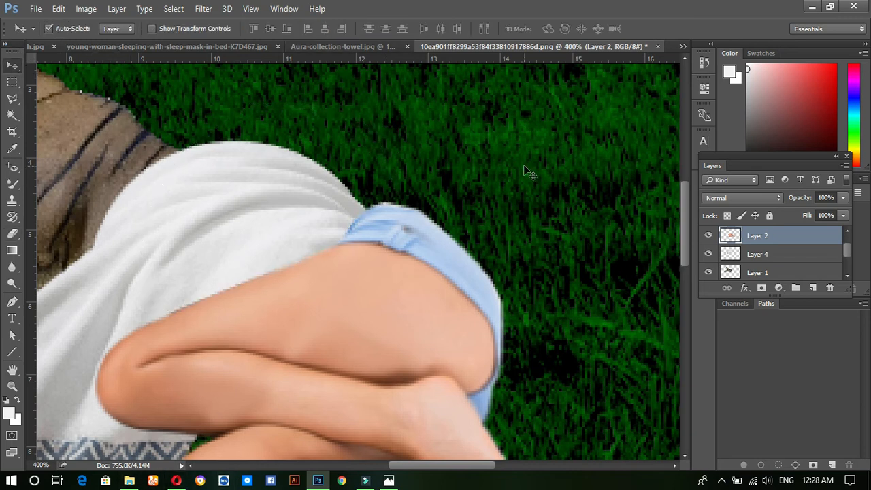
Try to warp the waist of the woman's lower body inward toward the towel, and undo the warp
key(ctrl+t)
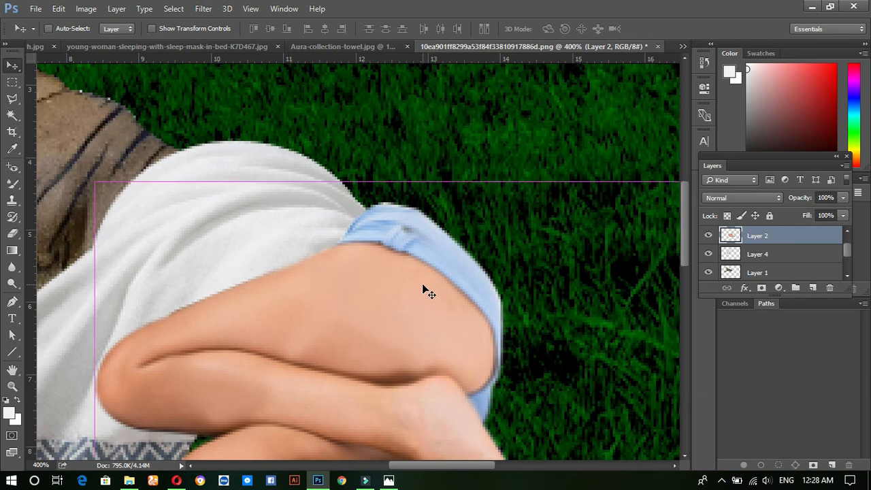
right_click(332, 291)
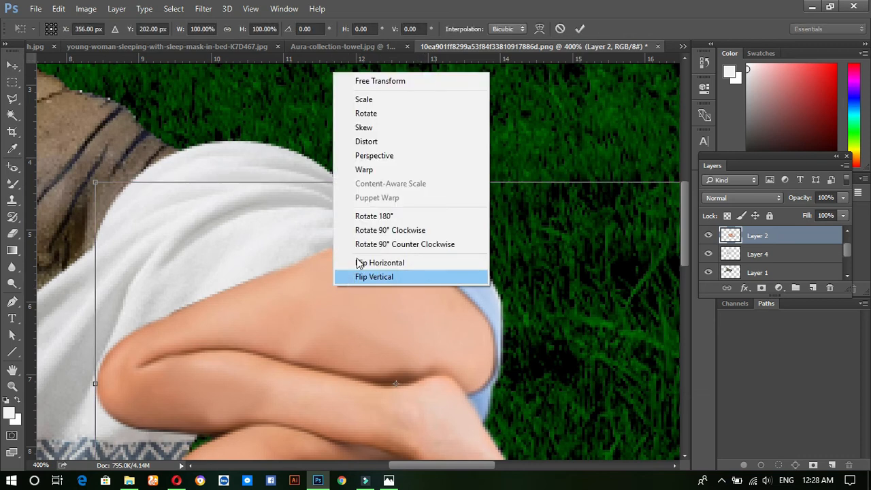
click(359, 171)
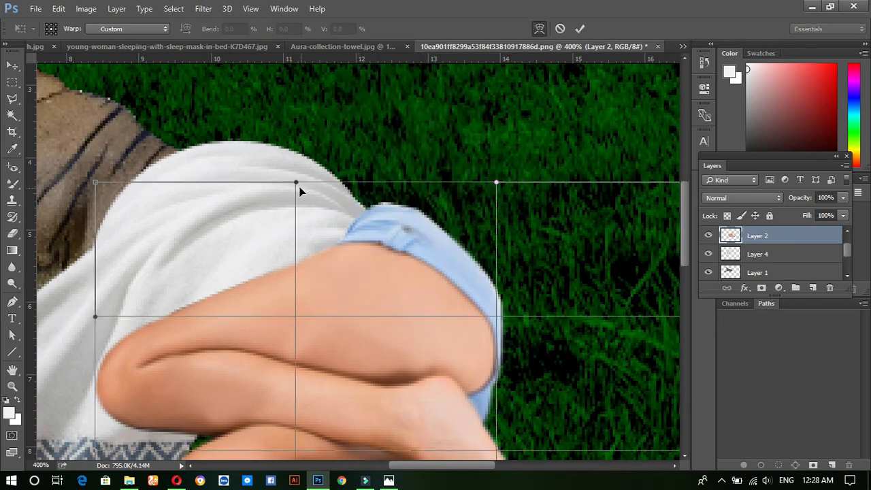
drag(294, 182, 237, 196)
click(576, 29)
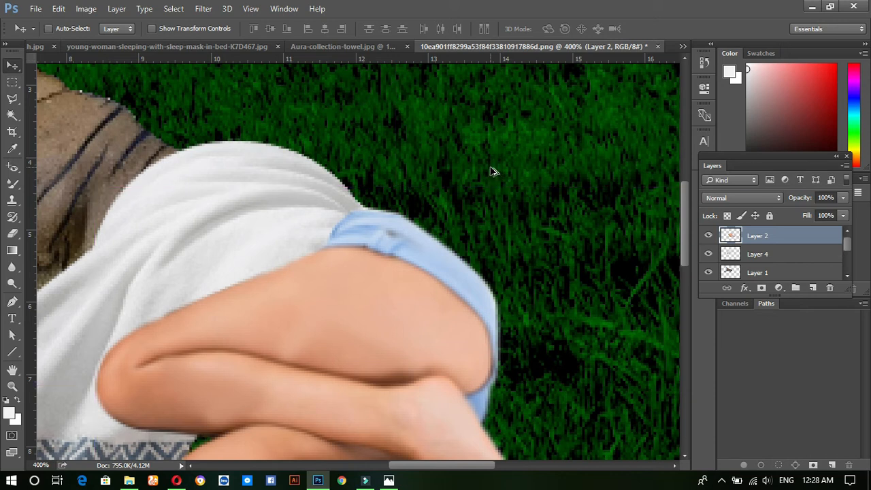
key(ctrl+z)
Move the woman's lower body slightly left and down so the shorts tuck against the towel's edge
drag(446, 269, 417, 277)
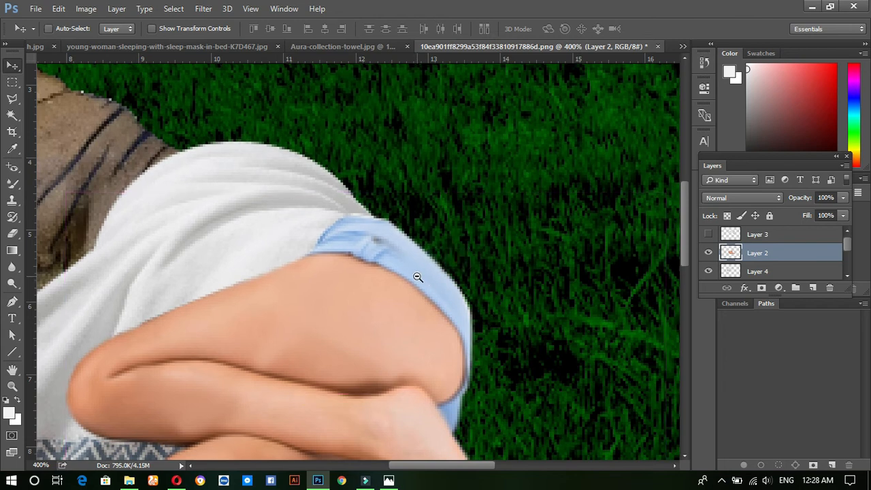
Warp the tiger layer so its head drops slightly and its front paws pull inward toward the towel
ctrl+alt+click(418, 277)
scroll(418, 277, down, 1)
scroll(417, 277, up, 1)
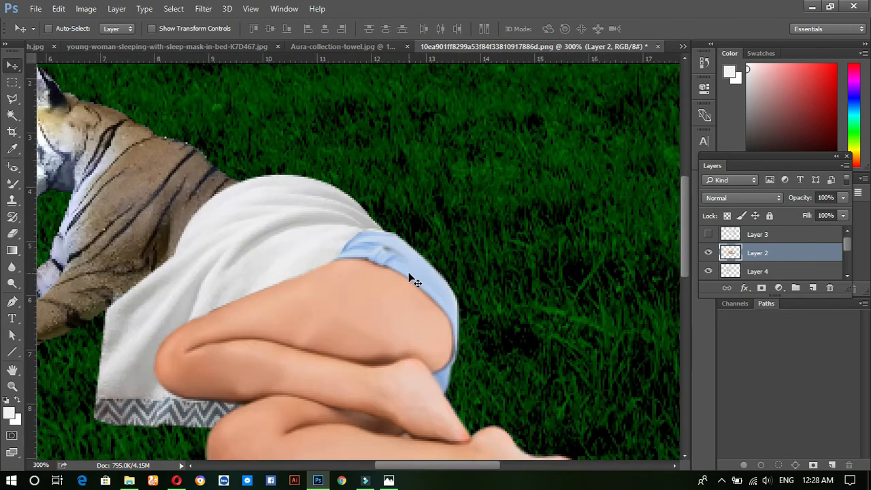
scroll(406, 273, down, 3)
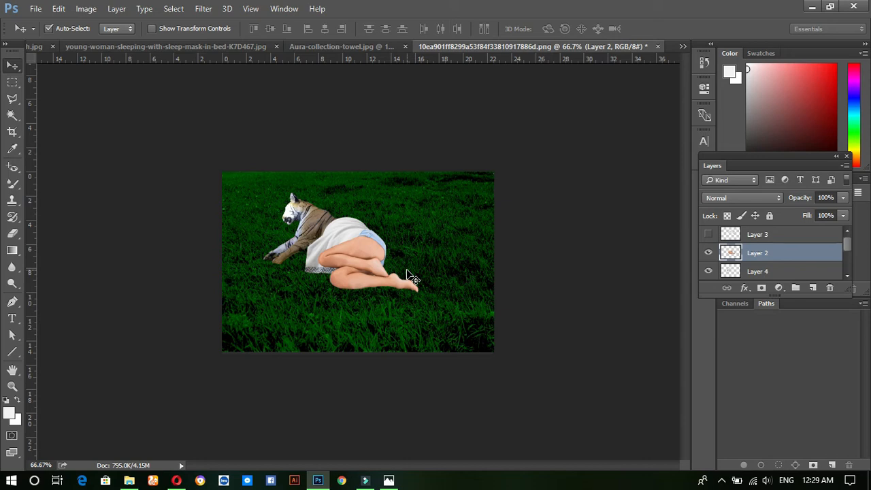
scroll(758, 253, down, 3)
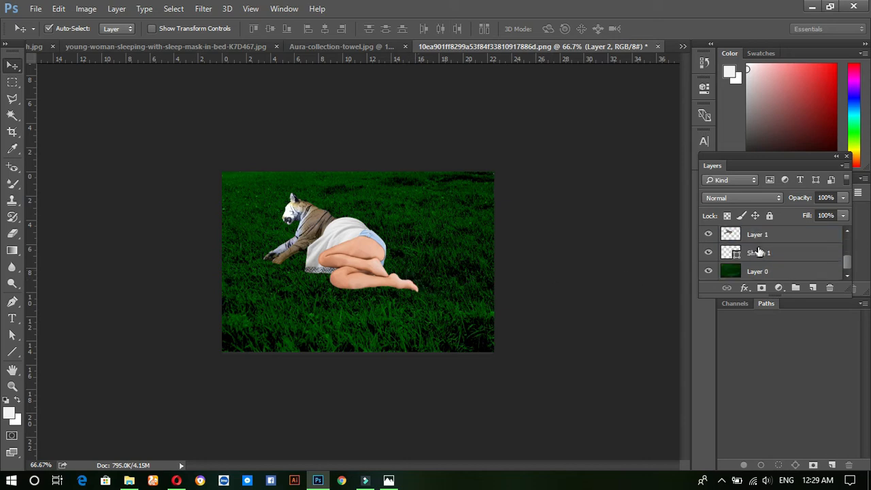
click(758, 235)
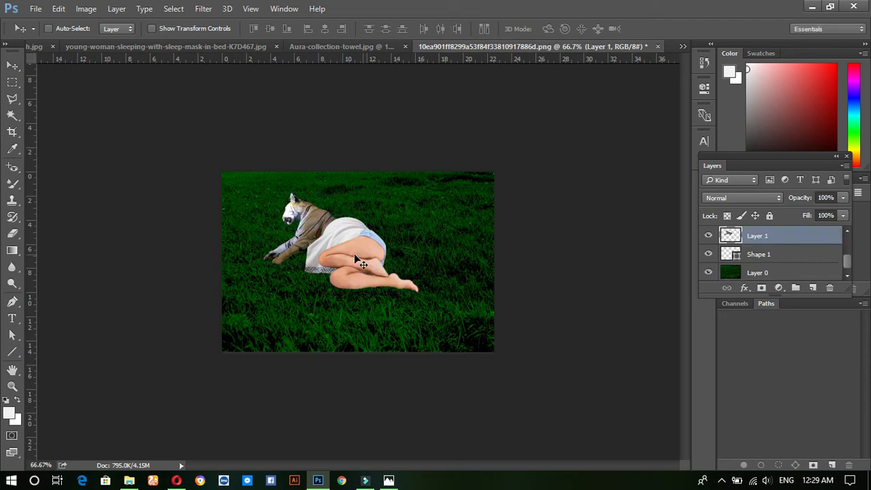
key(ctrl+t)
right_click(298, 233)
click(326, 324)
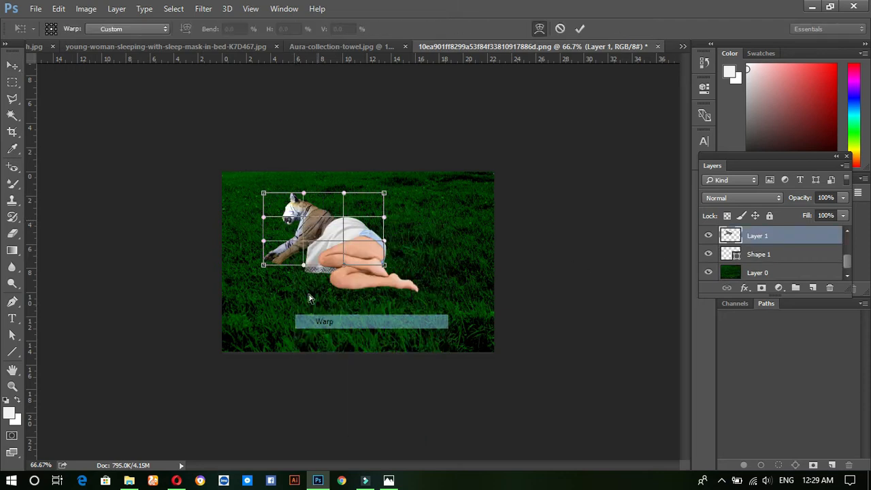
drag(264, 195, 256, 209)
drag(266, 265, 276, 263)
click(580, 29)
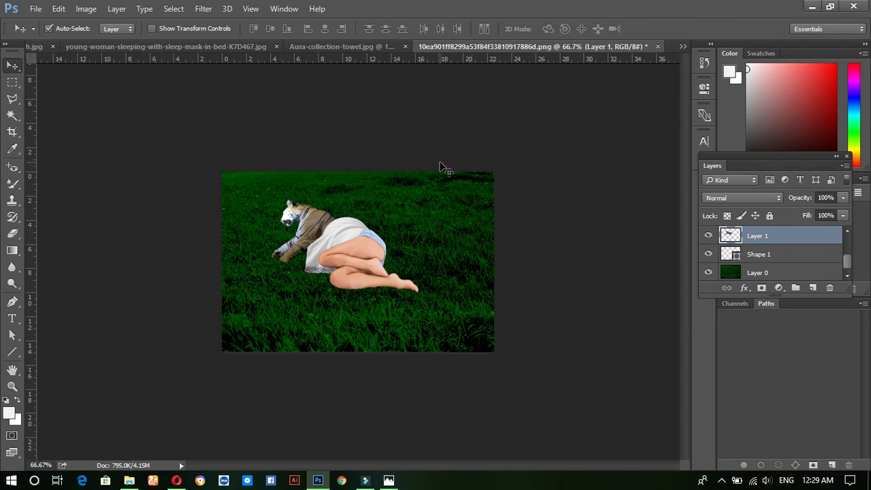
Enlarge the tiger around its center to about 112%
key(ctrl+t)
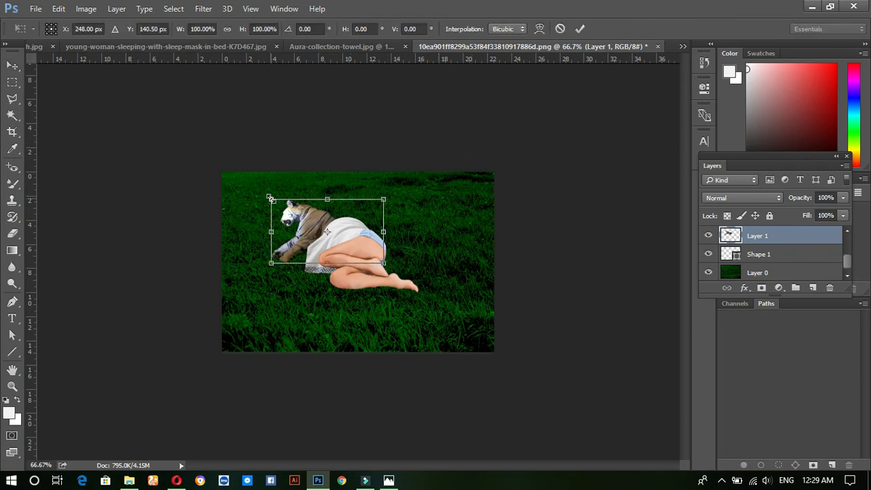
drag(271, 199, 264, 196)
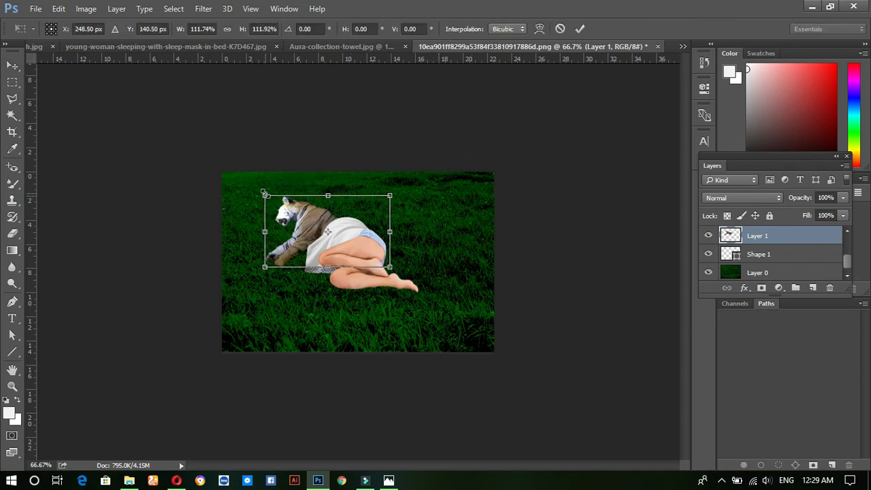
click(585, 29)
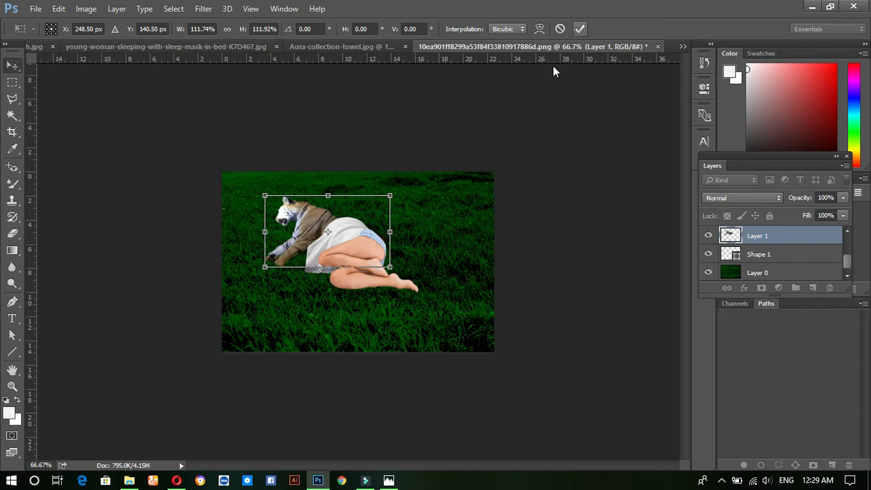
Nudge the tiger slightly up and left, and erase its leftover fur sticking out past the towel and shorts
ctrl+click(431, 188)
ctrl+click(430, 187)
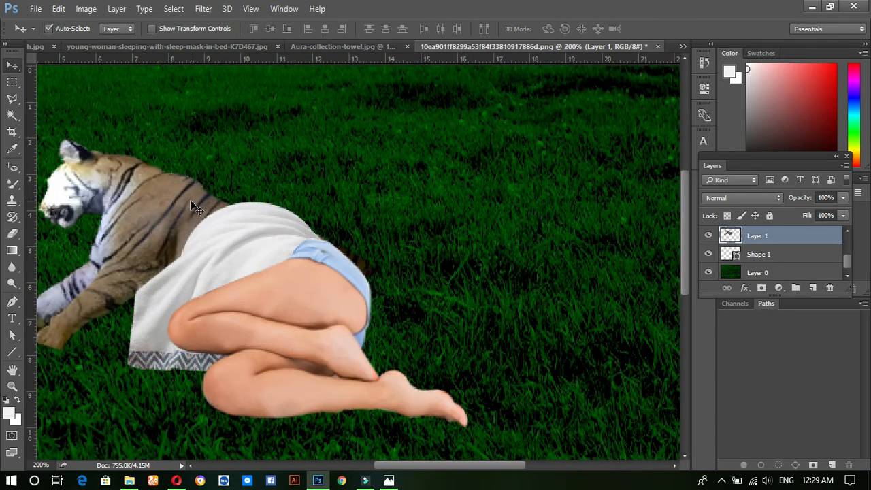
drag(179, 201, 177, 197)
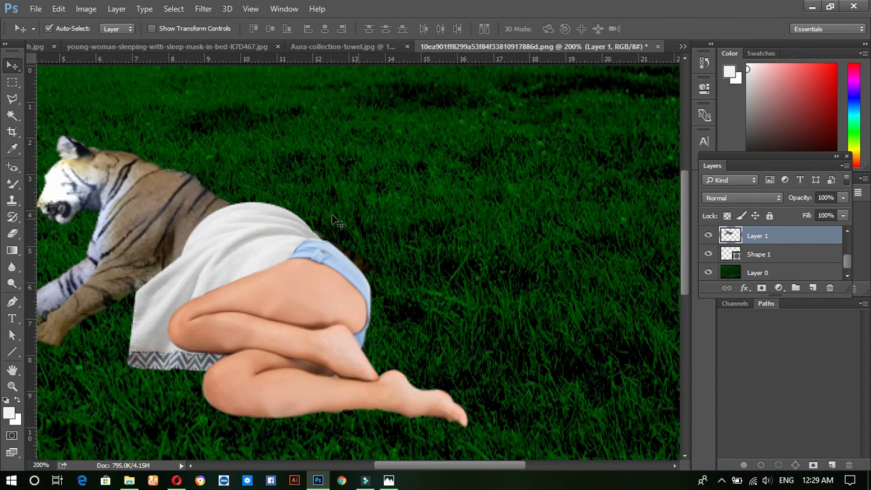
click(12, 233)
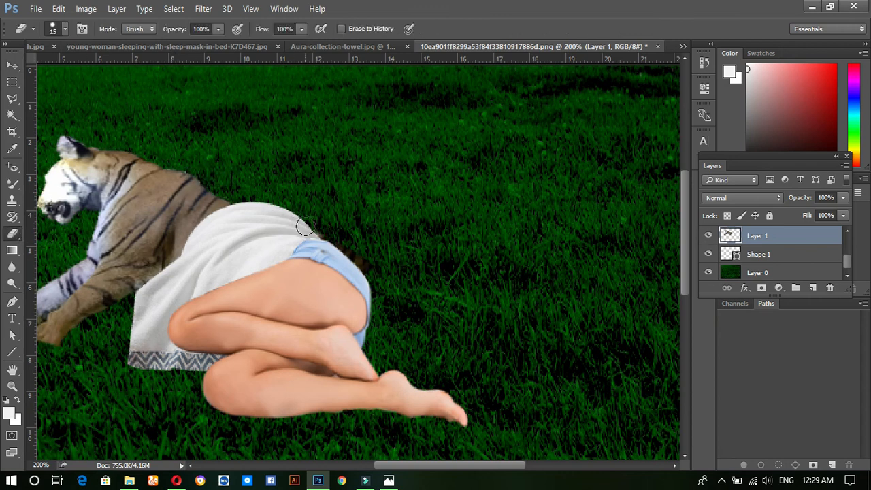
mouse_move(346, 248)
mouse_down()
mouse_move(365, 277)
mouse_move(330, 245)
mouse_up()
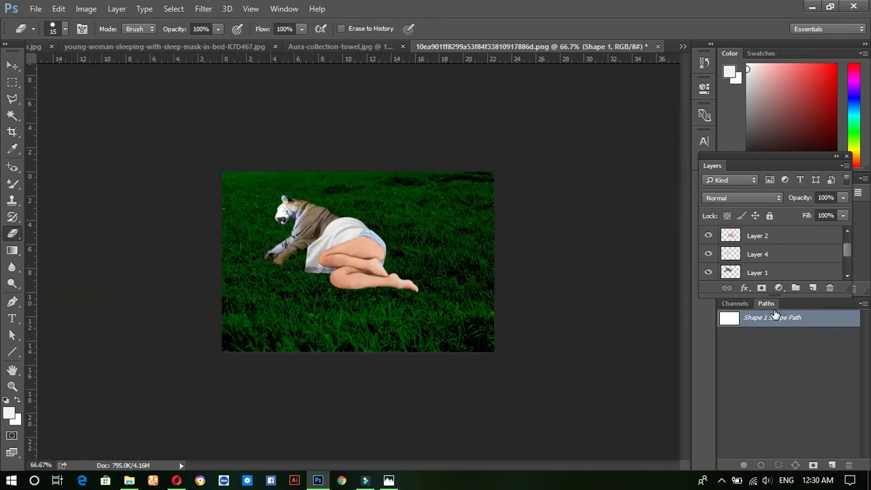
Dock the floating Layers panel with Channels and Paths, and delete the hidden Layer 3
drag(757, 167, 769, 326)
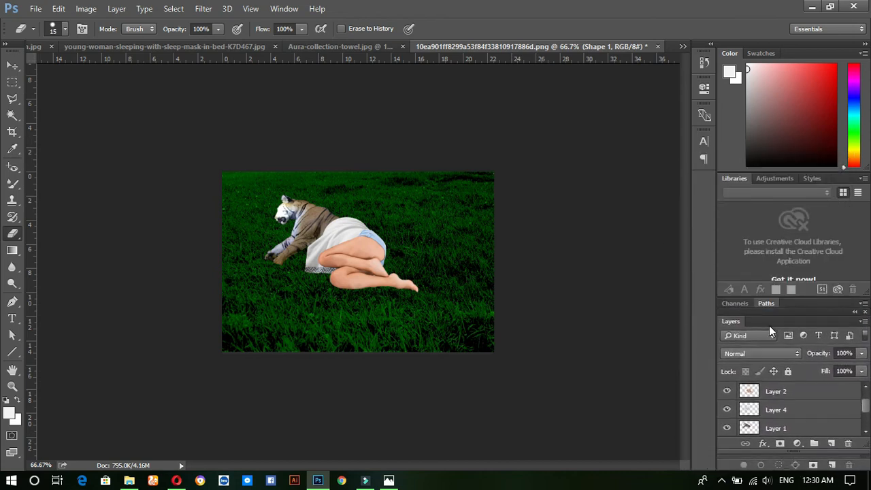
mouse_move(764, 302)
mouse_down()
mouse_move(756, 323)
mouse_move(779, 305)
mouse_up()
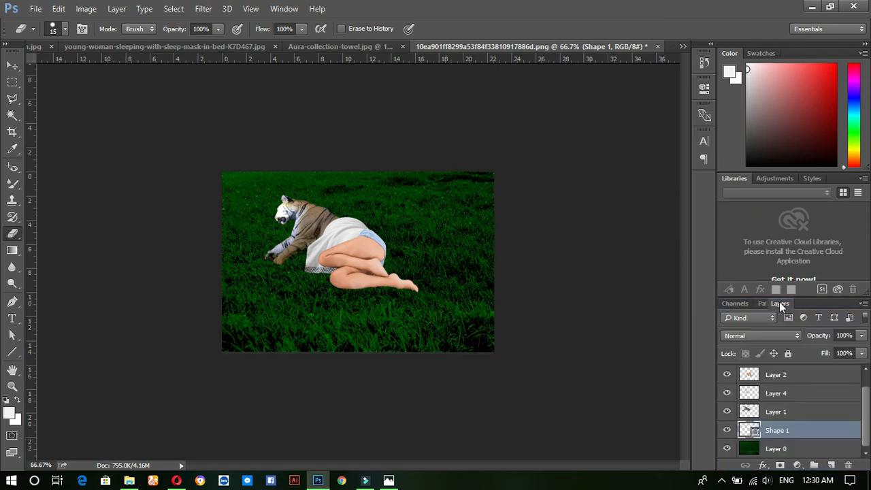
click(788, 414)
scroll(790, 398, up, 1)
drag(792, 377, 848, 465)
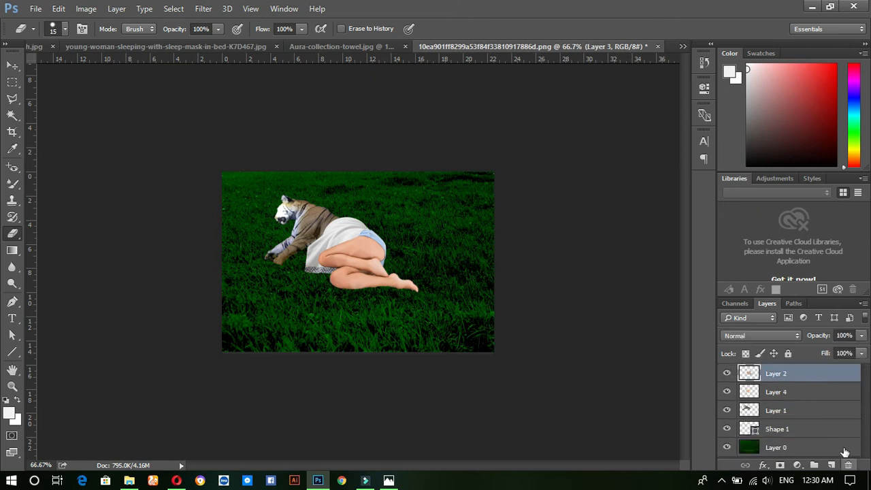
Check the towel layer by toggling its visibility, and group the tiger, towel and lower body layers
click(727, 392)
click(727, 392)
click(788, 414)
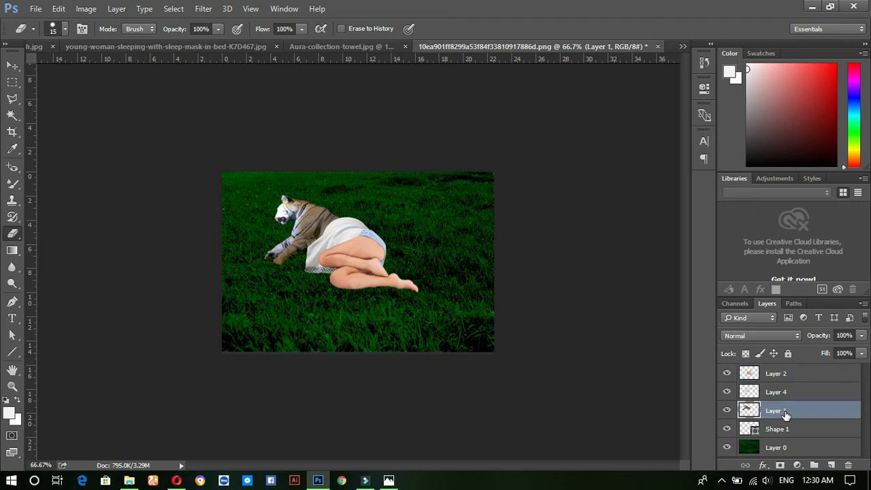
shift+click(793, 374)
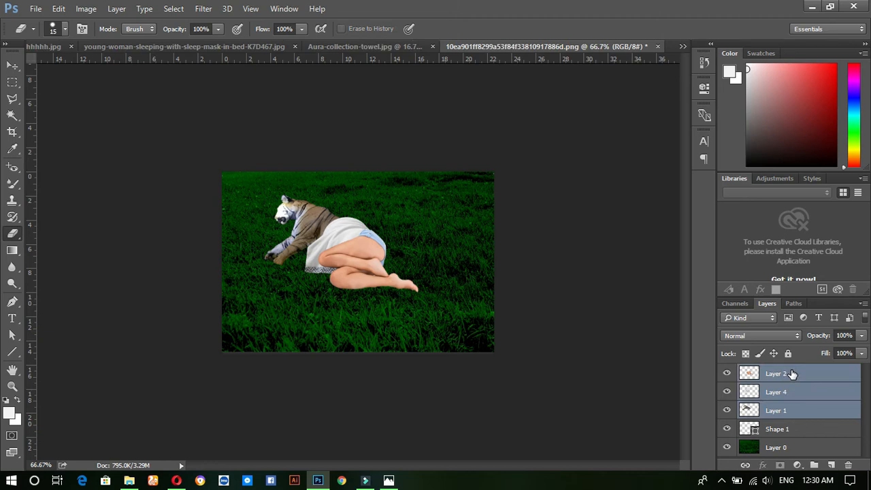
key(ctrl+g)
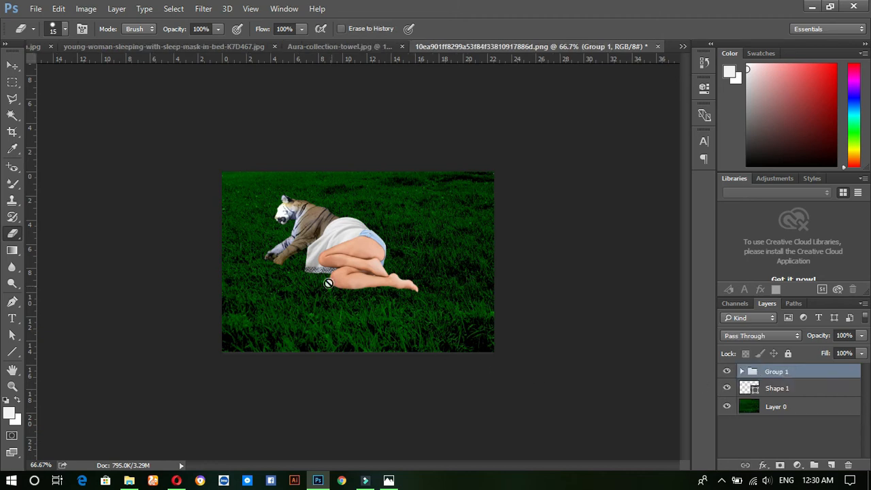
click(85, 8)
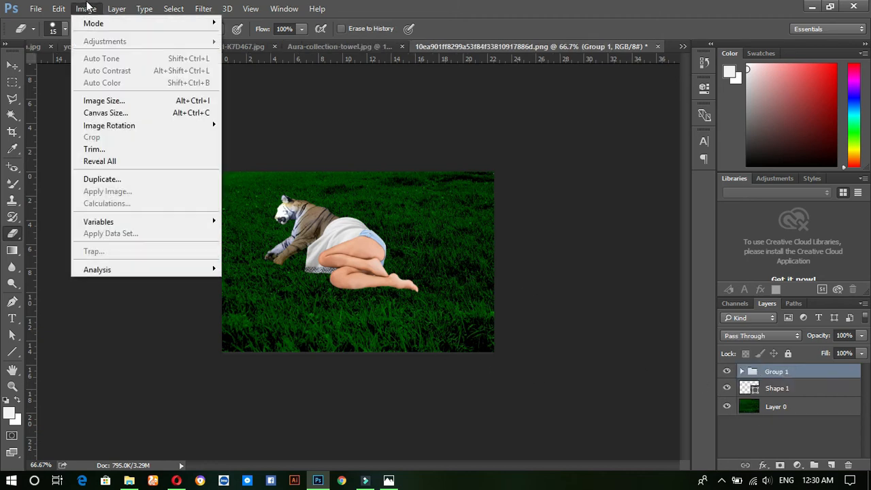
click(203, 9)
click(562, 6)
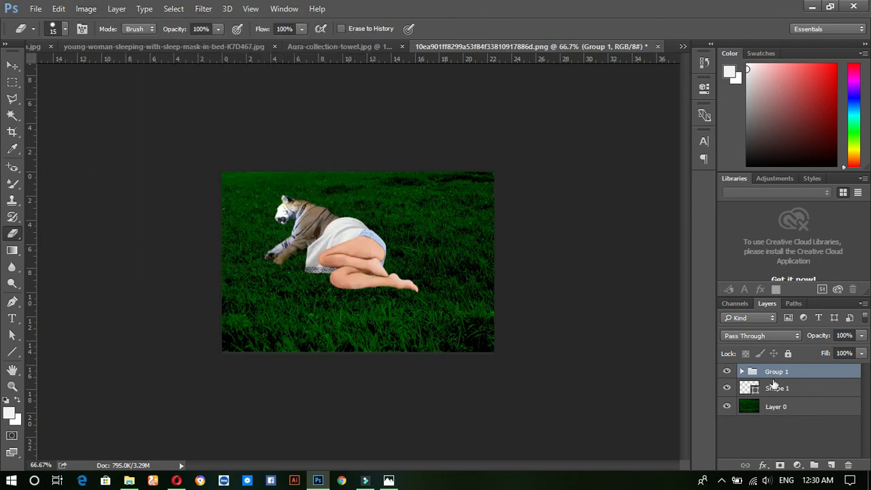
Expand the layer group and select the tiger layer inside it
click(742, 372)
click(779, 388)
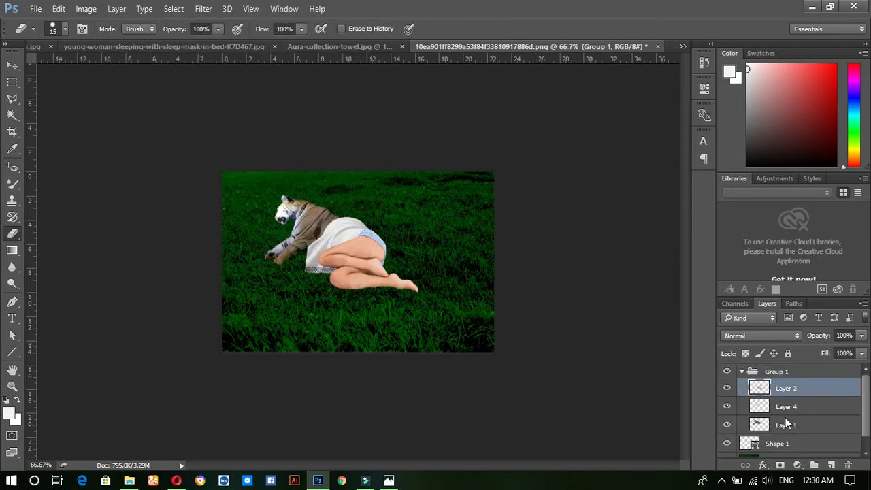
shift+click(786, 425)
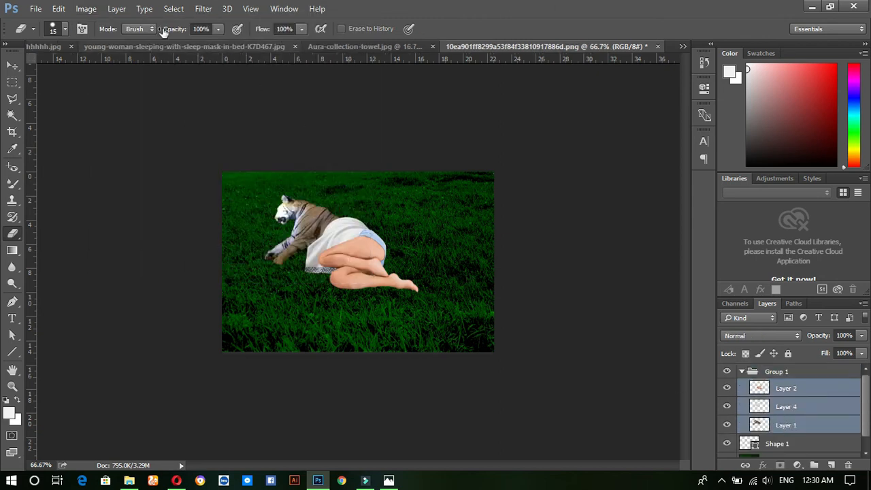
click(89, 9)
mouse_move(116, 9)
click(436, 3)
click(772, 426)
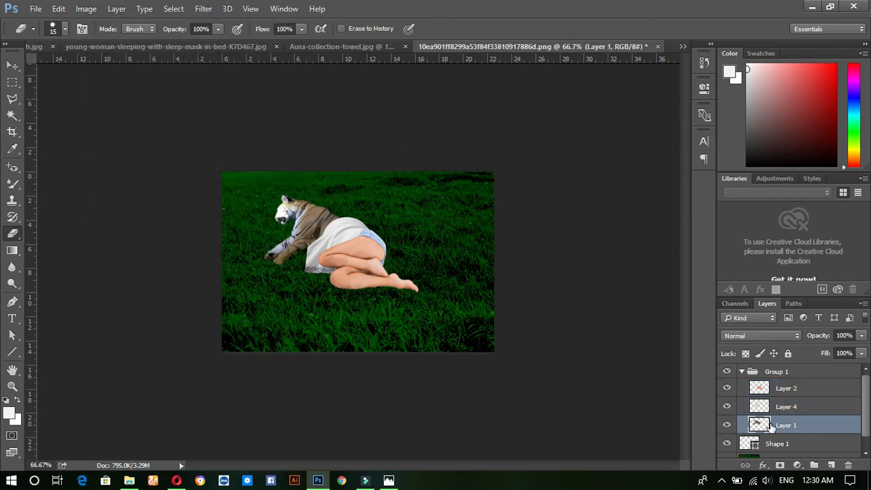
Rotate the tiger, towel and lower body layers together 15.45° clockwise, and move them slightly right and down on the grass
click(792, 388)
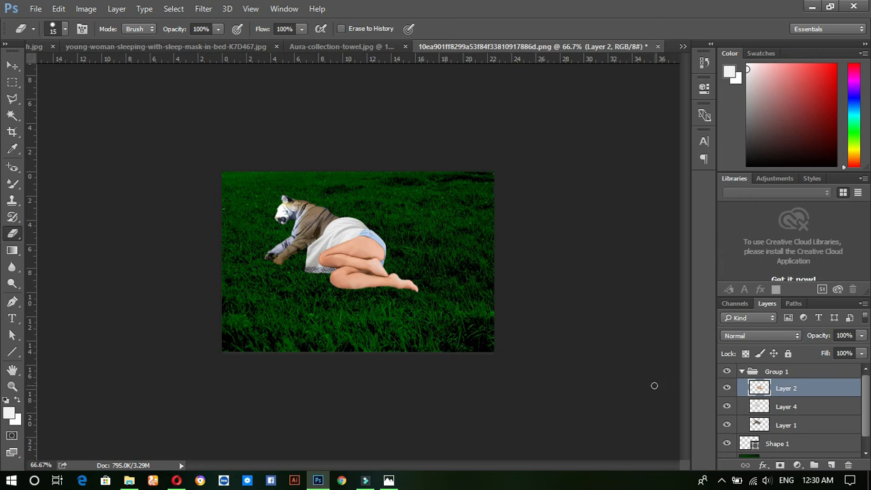
shift+click(788, 429)
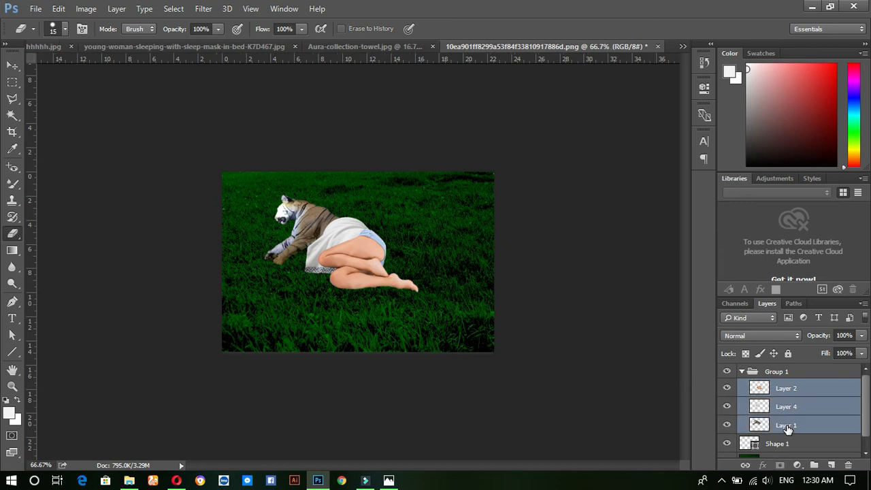
key(ctrl+t)
drag(533, 380, 488, 413)
drag(377, 243, 393, 255)
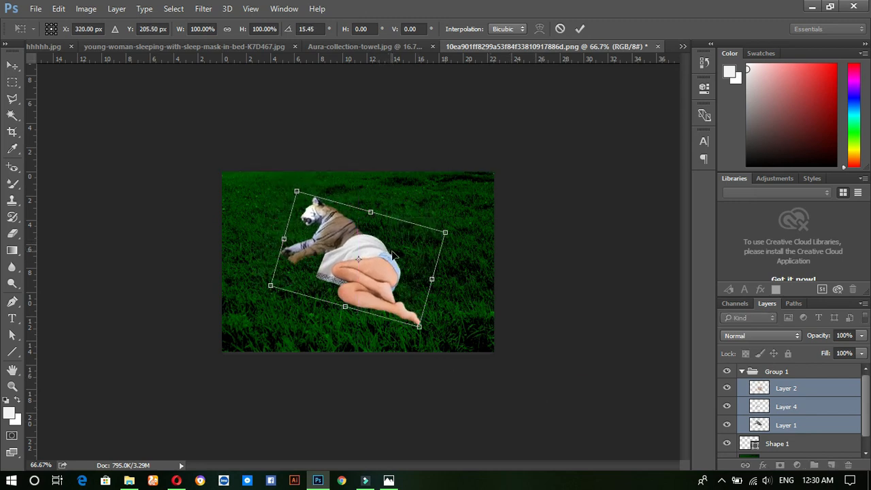
click(580, 30)
key(e)
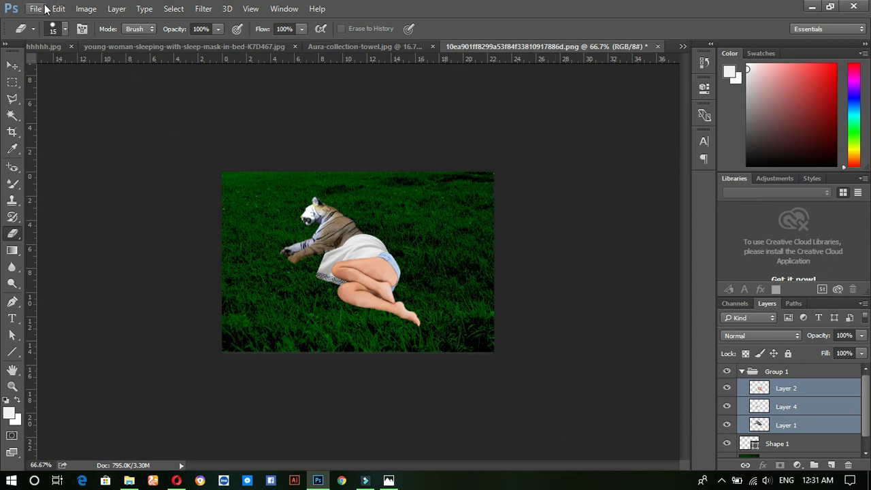
Apply Auto Color to the tiger layer alone
click(81, 10)
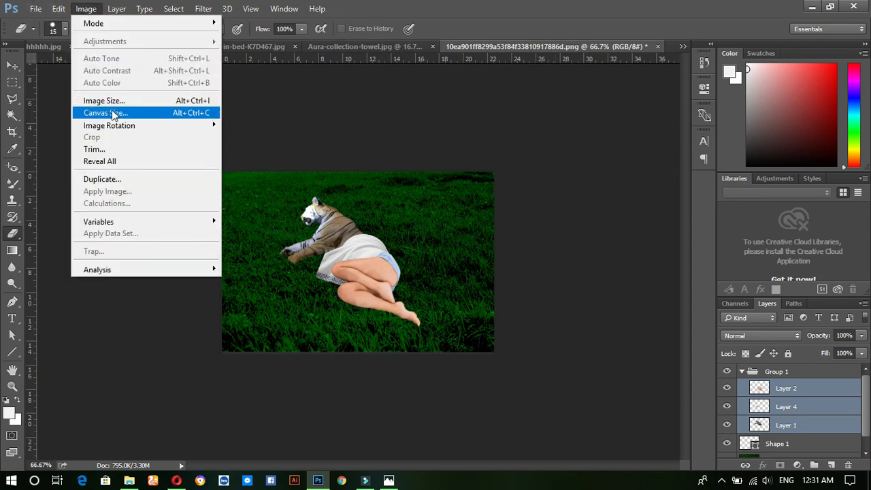
click(504, 5)
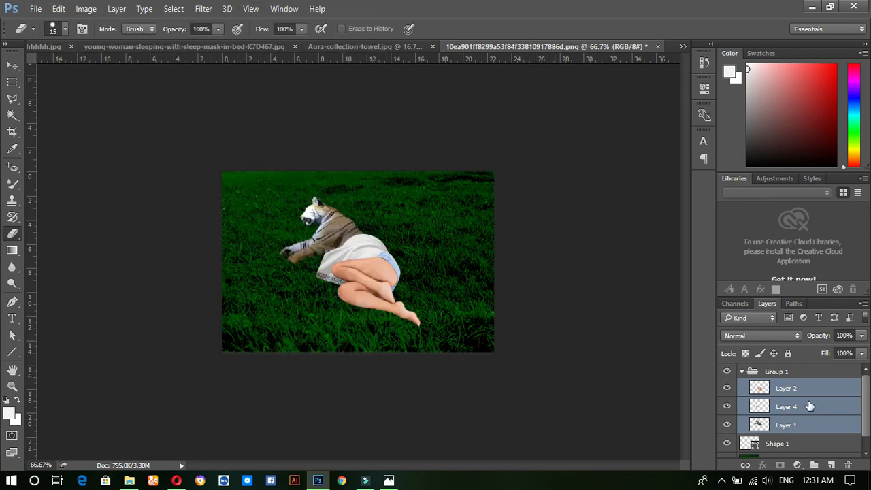
click(784, 425)
click(86, 8)
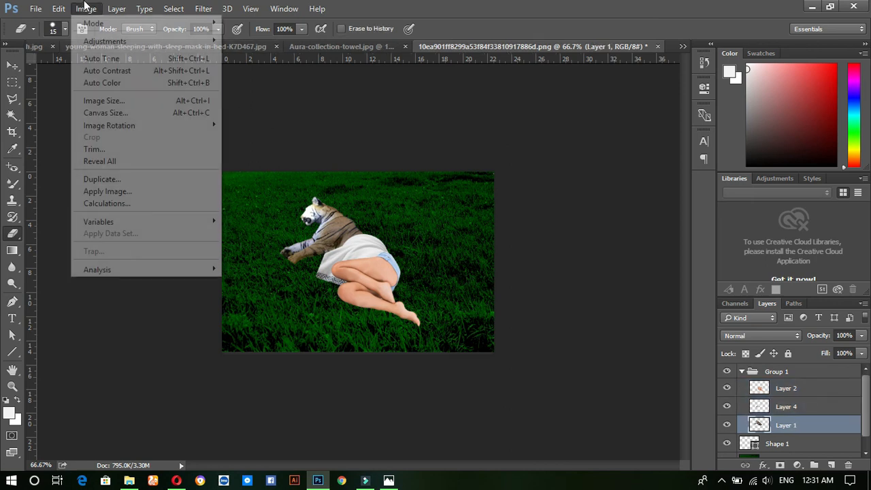
mouse_move(101, 42)
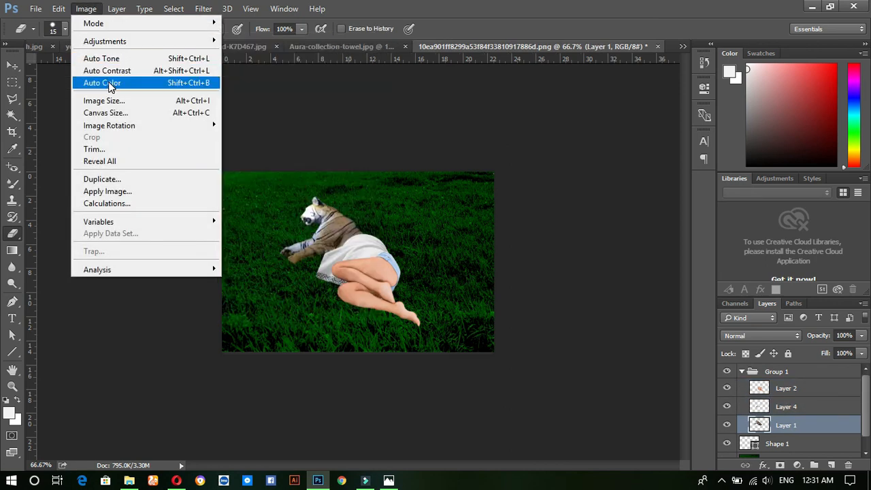
click(109, 83)
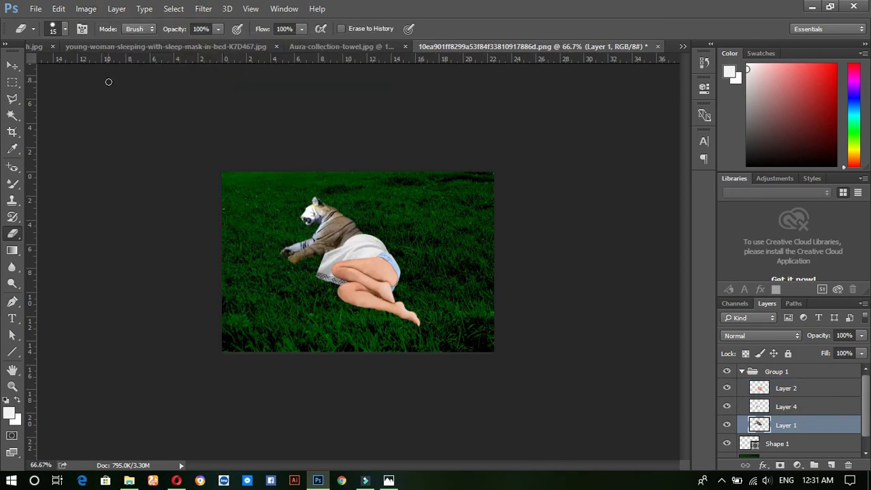
Apply Auto Color to the towel layer
click(788, 410)
click(86, 8)
click(109, 84)
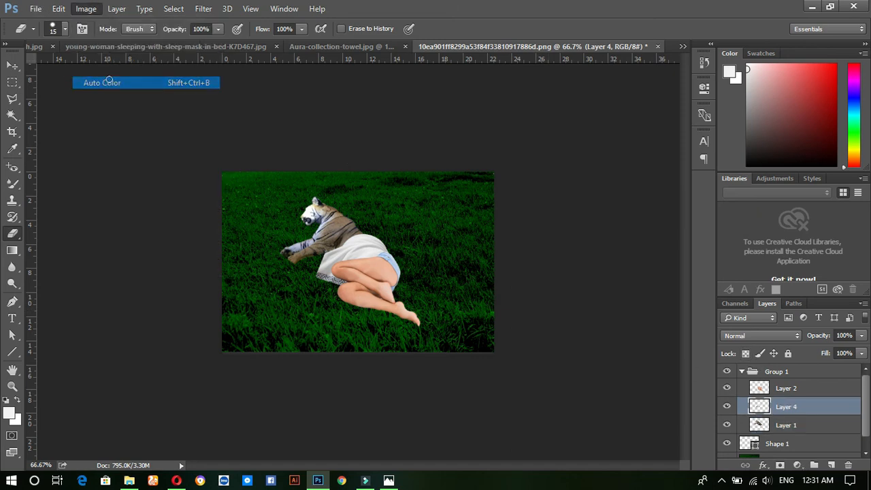
Apply Auto Color to the layer with the woman's lower body
click(823, 387)
click(89, 9)
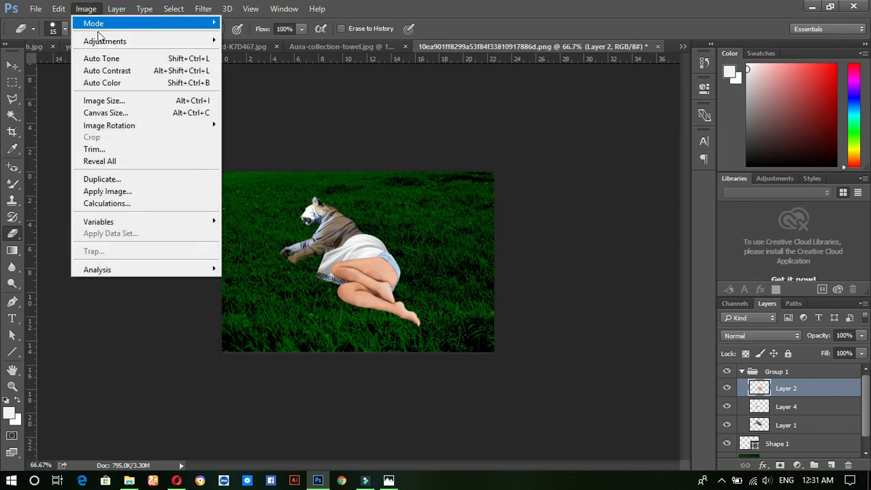
click(115, 82)
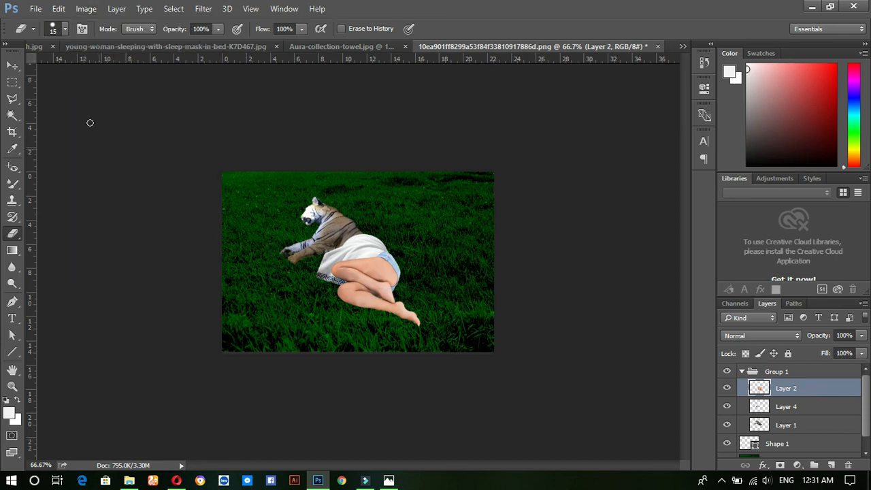
click(86, 9)
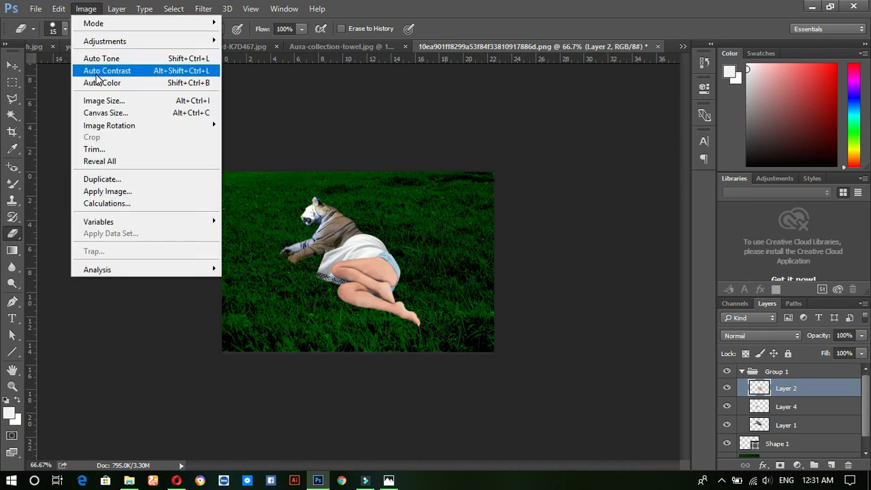
mouse_move(105, 42)
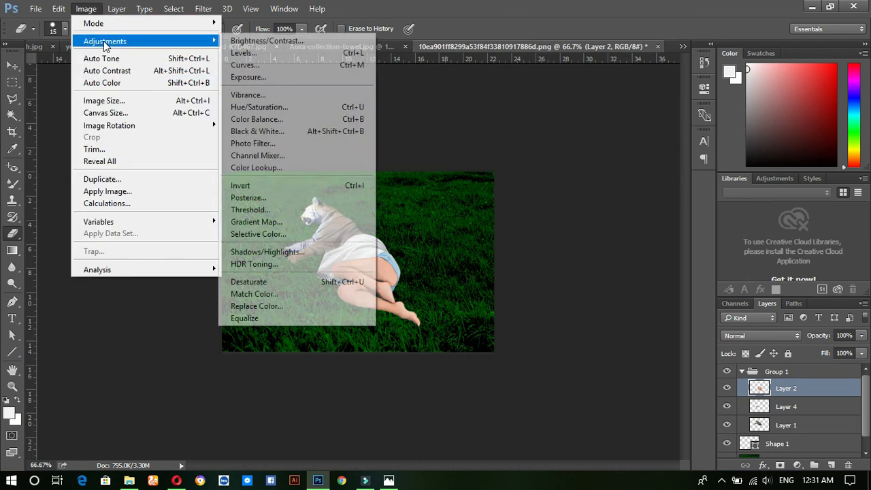
click(275, 167)
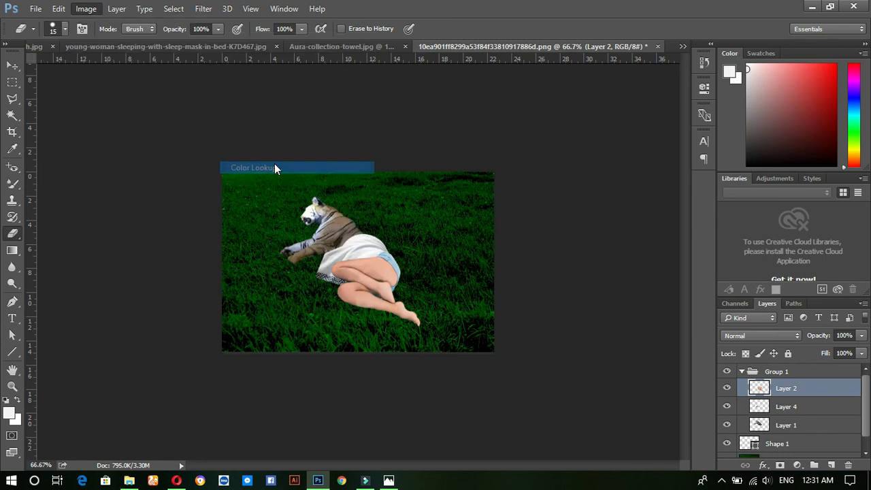
drag(578, 163, 596, 162)
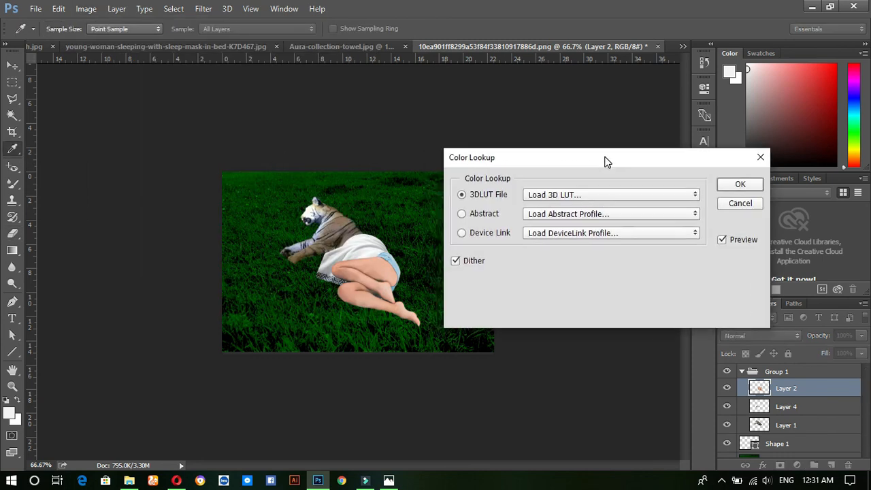
click(760, 157)
Try a Channel Mixer adjustment on the lower body layer, with the Red output at +86% red, -11% green and +200% blue
click(85, 9)
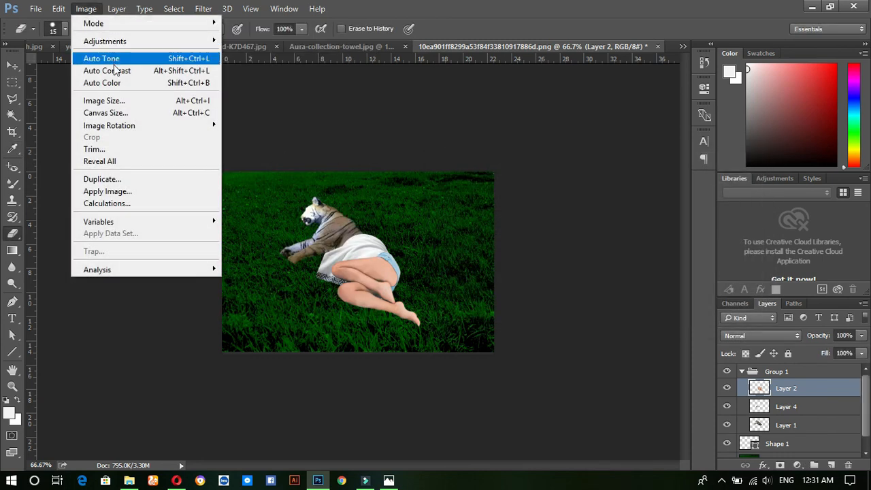
mouse_move(119, 43)
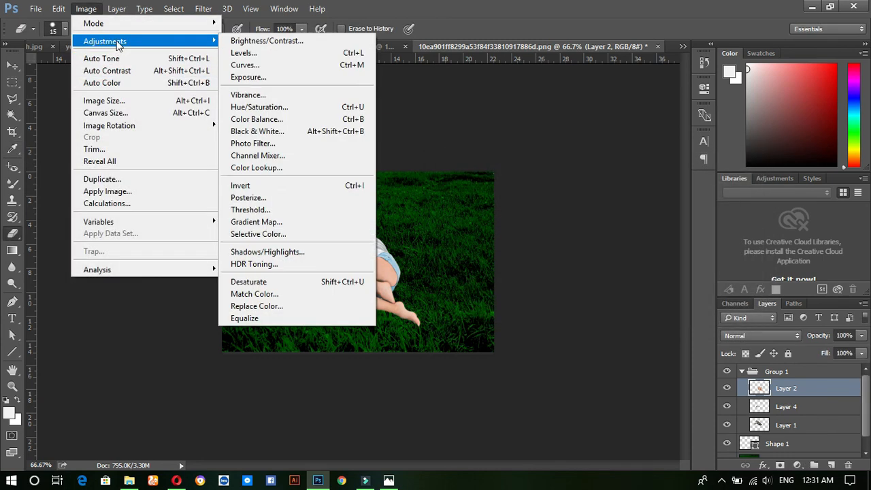
click(276, 156)
mouse_move(684, 235)
mouse_down()
mouse_move(553, 247)
mouse_move(660, 245)
mouse_move(677, 235)
mouse_up()
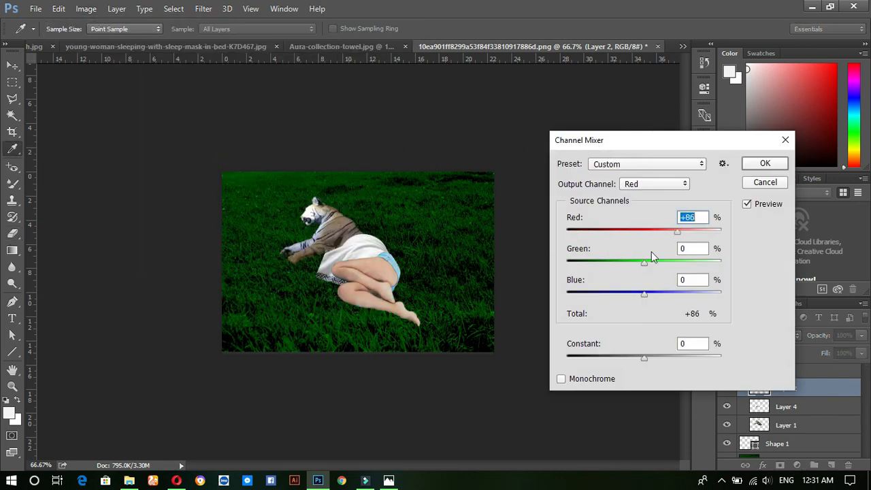
mouse_move(644, 264)
mouse_down()
mouse_move(600, 267)
mouse_move(640, 263)
mouse_up()
drag(644, 293, 753, 280)
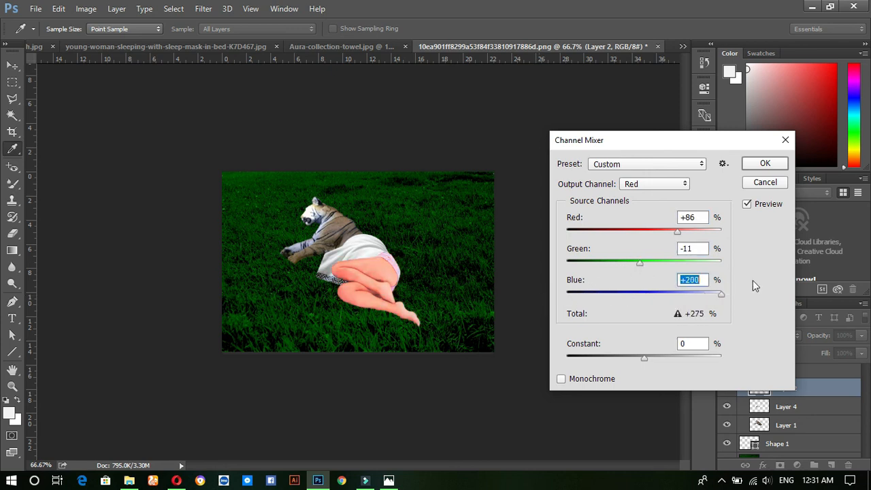
click(786, 139)
key(e)
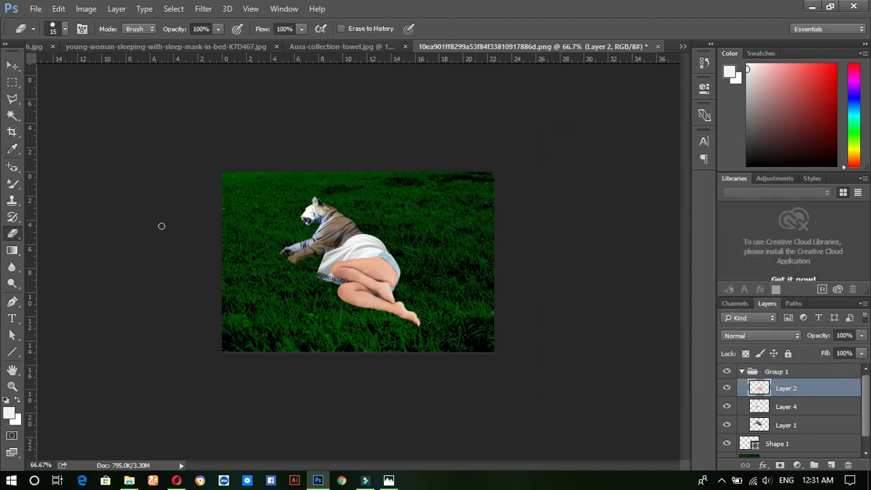
ctrl+click(314, 245)
key(ctrl+t)
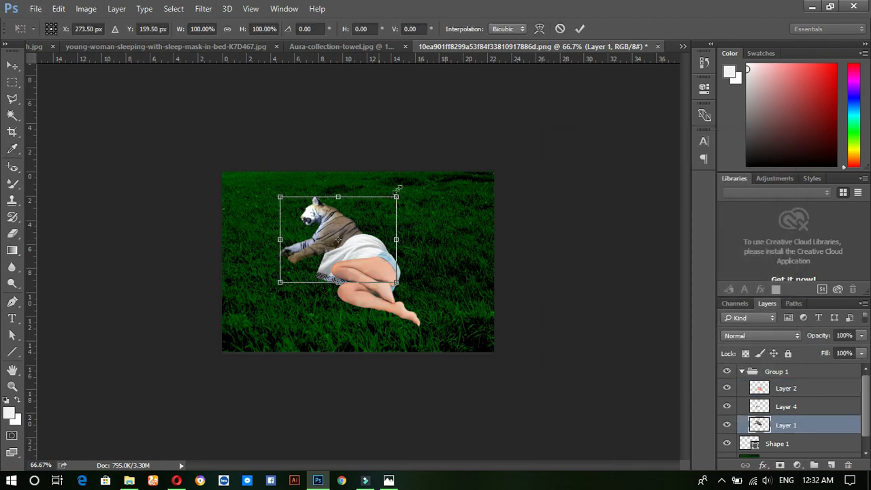
click(581, 28)
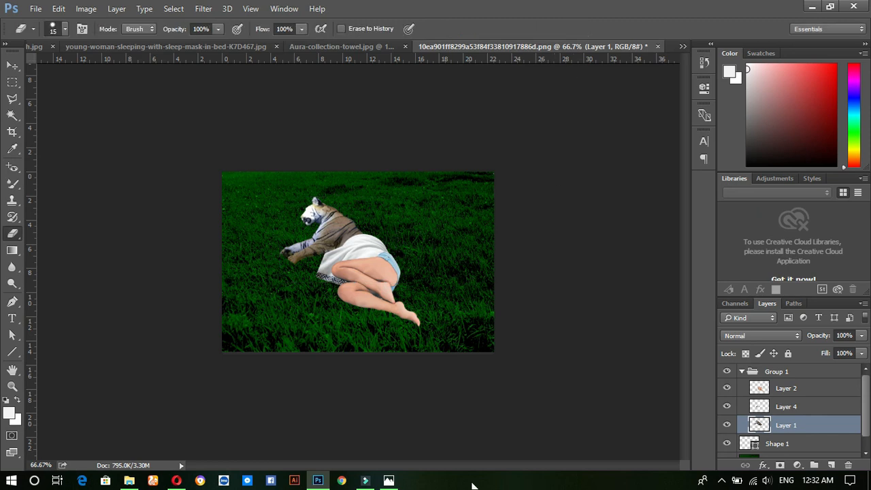
click(35, 8)
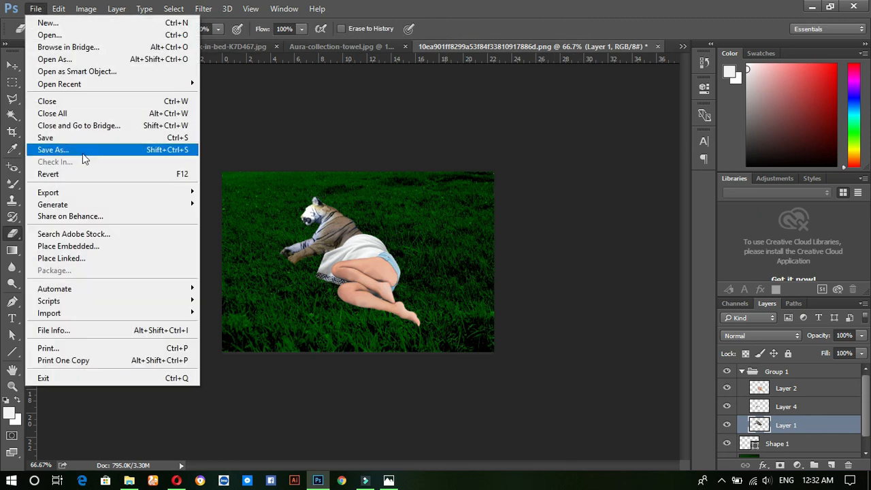
click(82, 150)
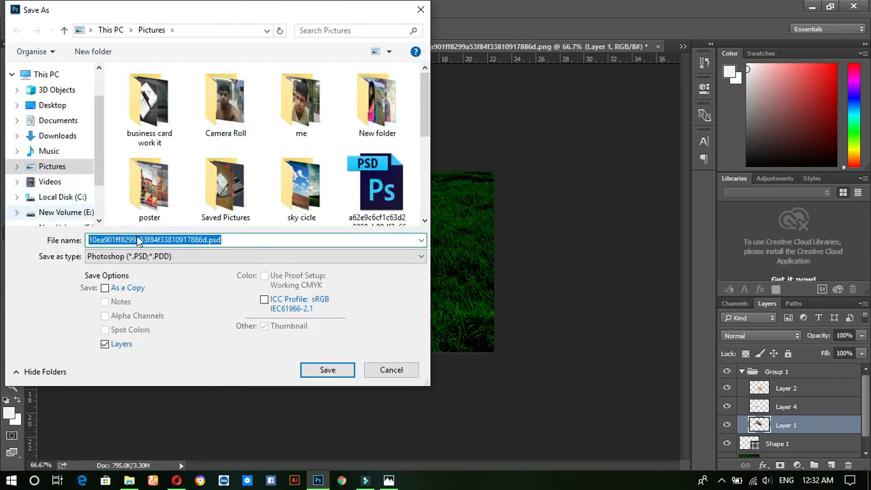
click(196, 260)
click(197, 357)
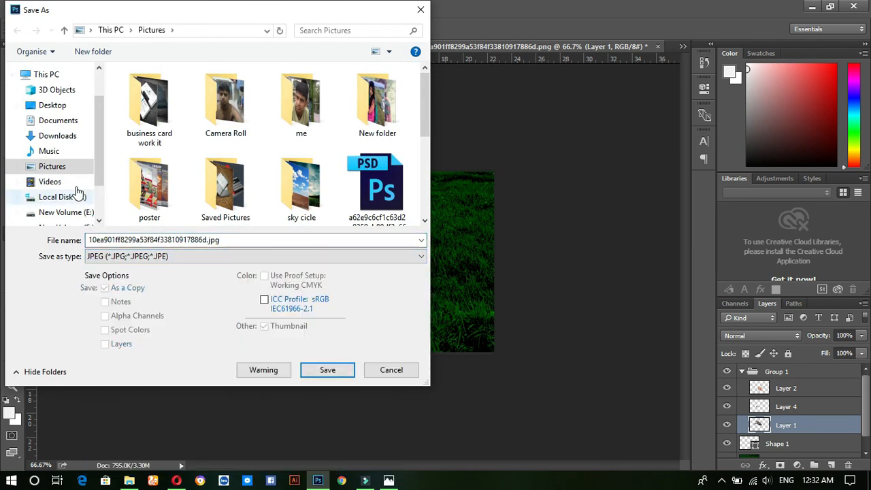
click(326, 370)
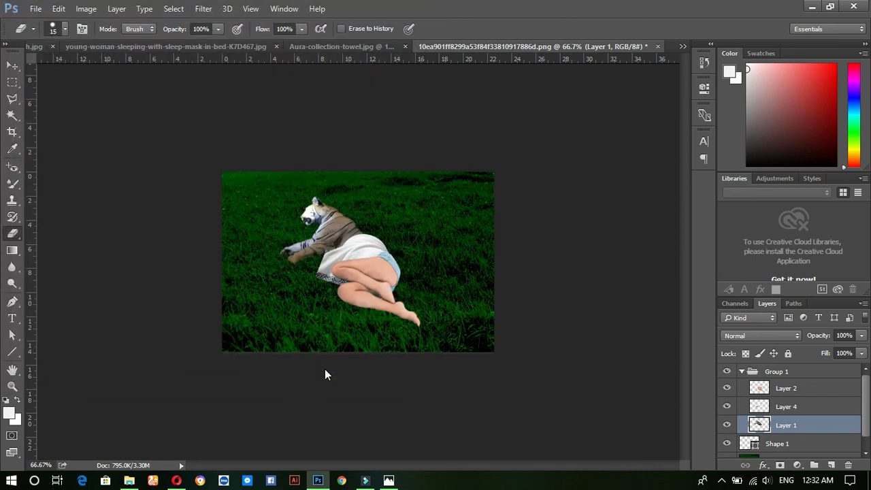
drag(430, 181, 477, 179)
click(525, 120)
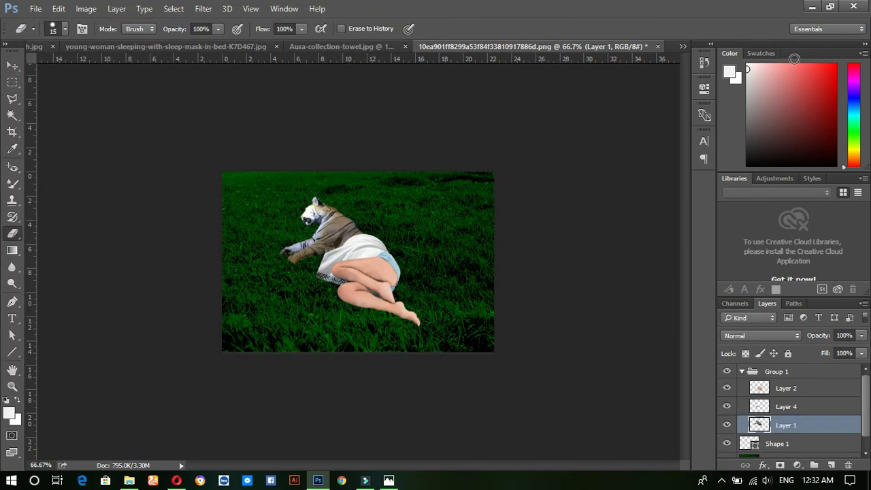